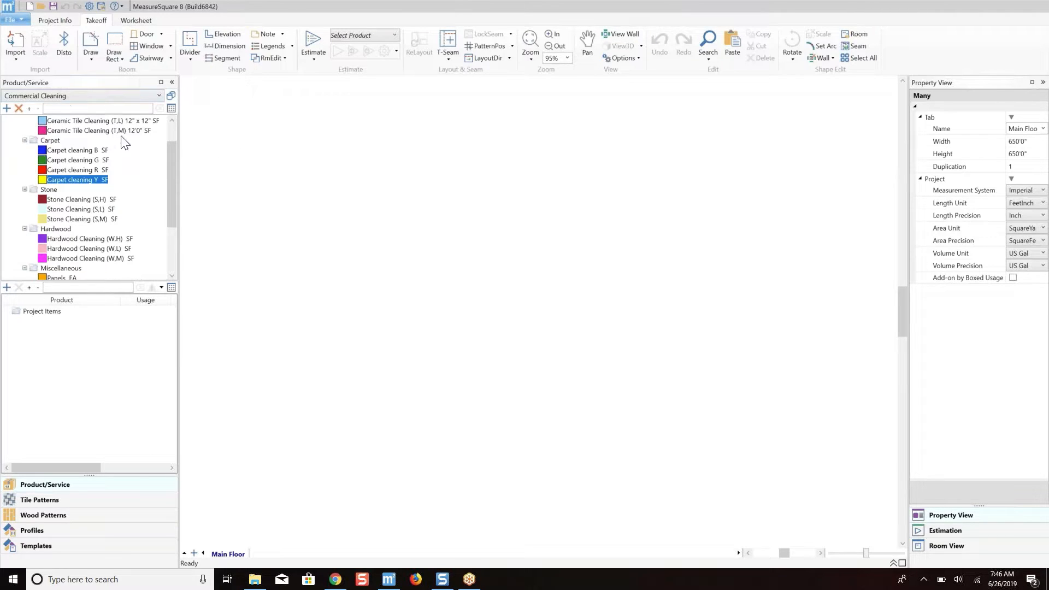
# Add the Carpet cleaning Y and Carpet cleaning B products to the project items list.
pyautogui.scroll(1, 175, 142)
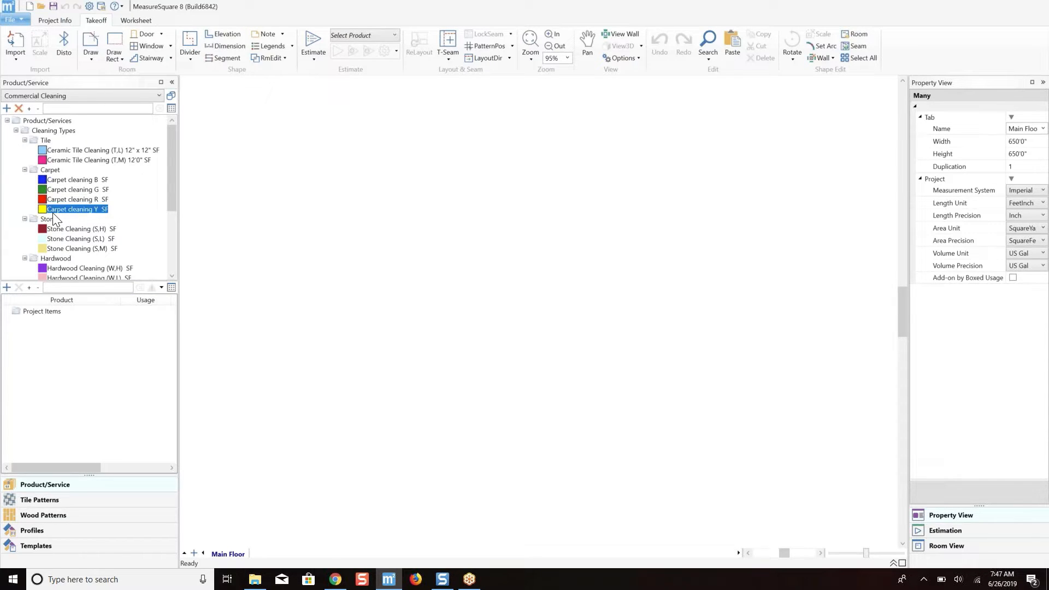
pyautogui.rightClick(75, 209)
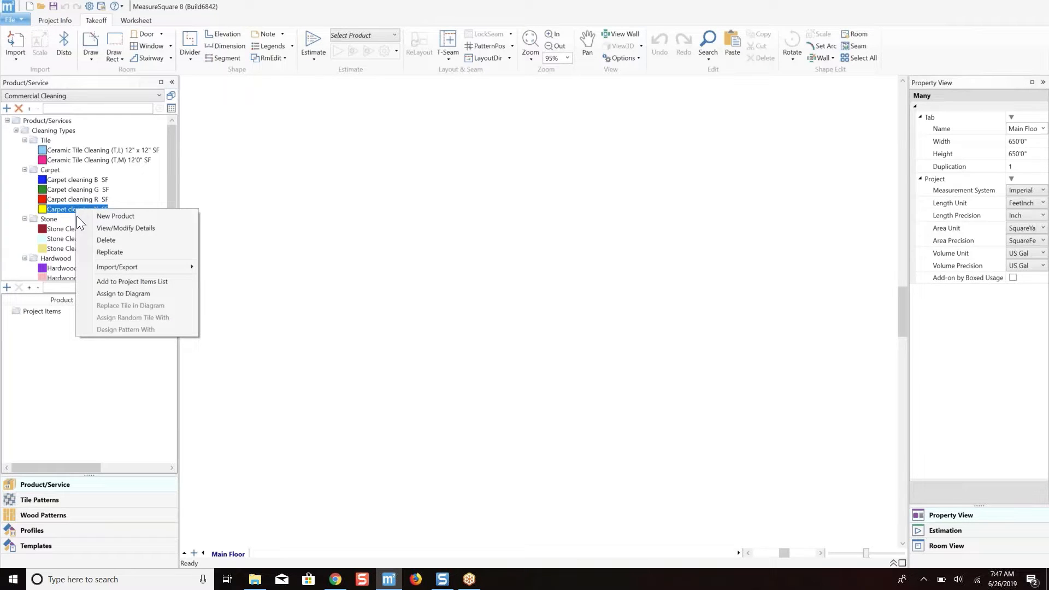
pyautogui.click(126, 281)
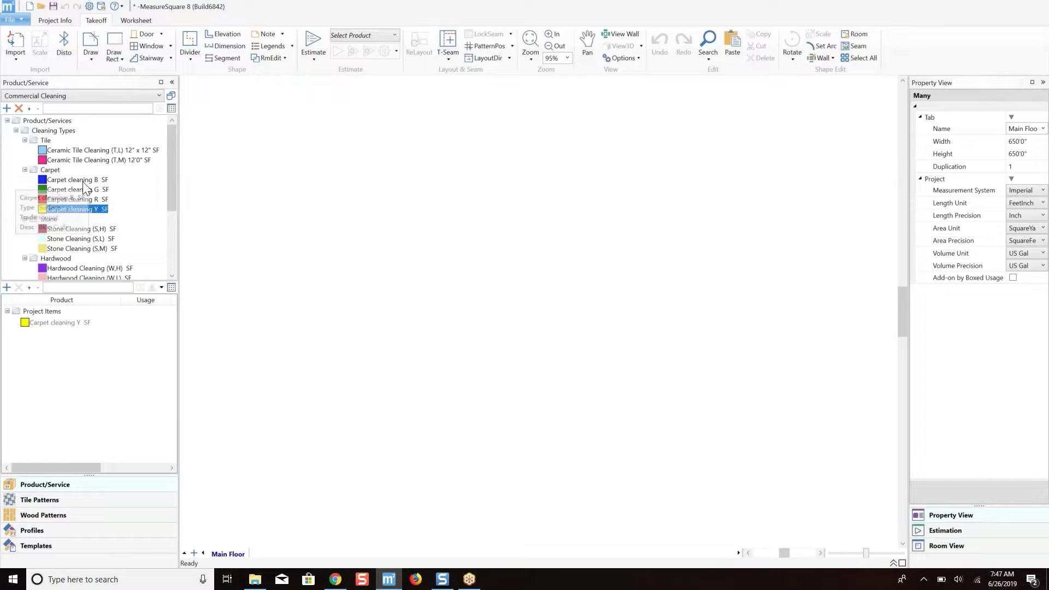
pyautogui.click(83, 181)
pyautogui.rightClick(83, 182)
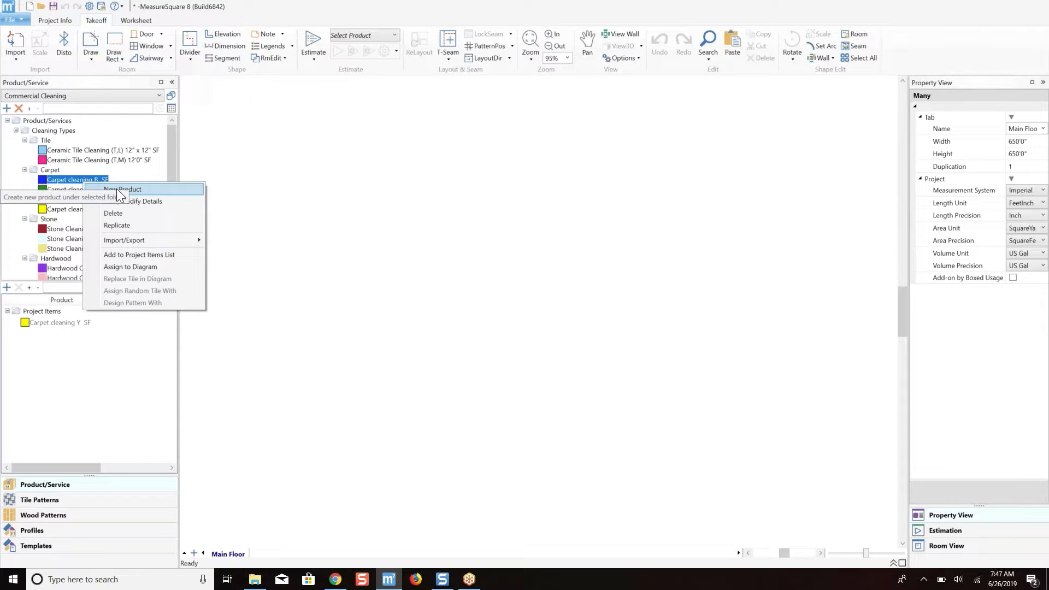
pyautogui.click(172, 255)
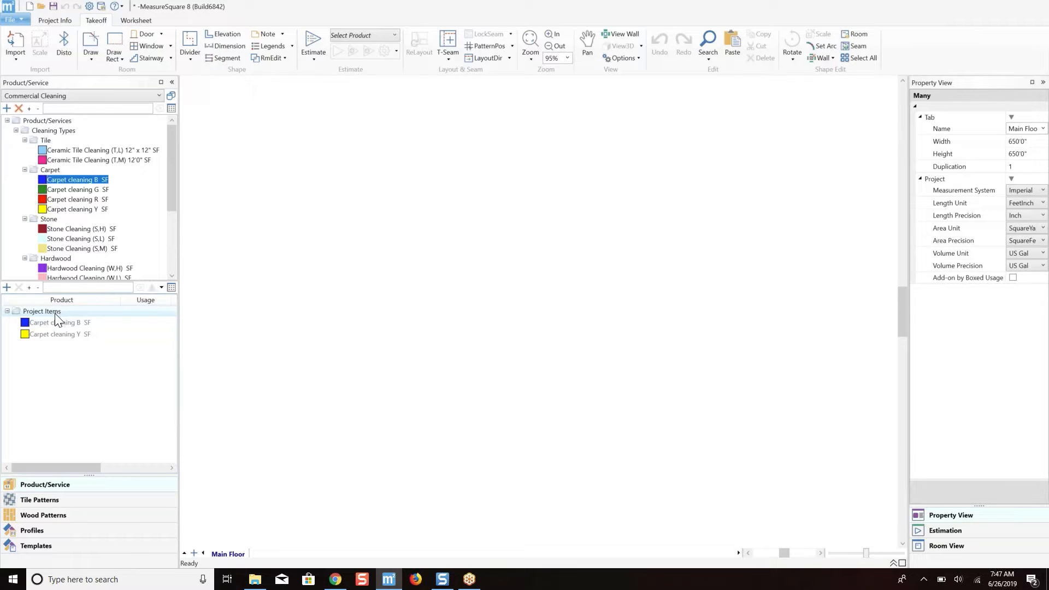
# Set the description of the Carpet cleaning B project item to "Blue Code Freq of 2" and save it.
pyautogui.rightClick(85, 323)
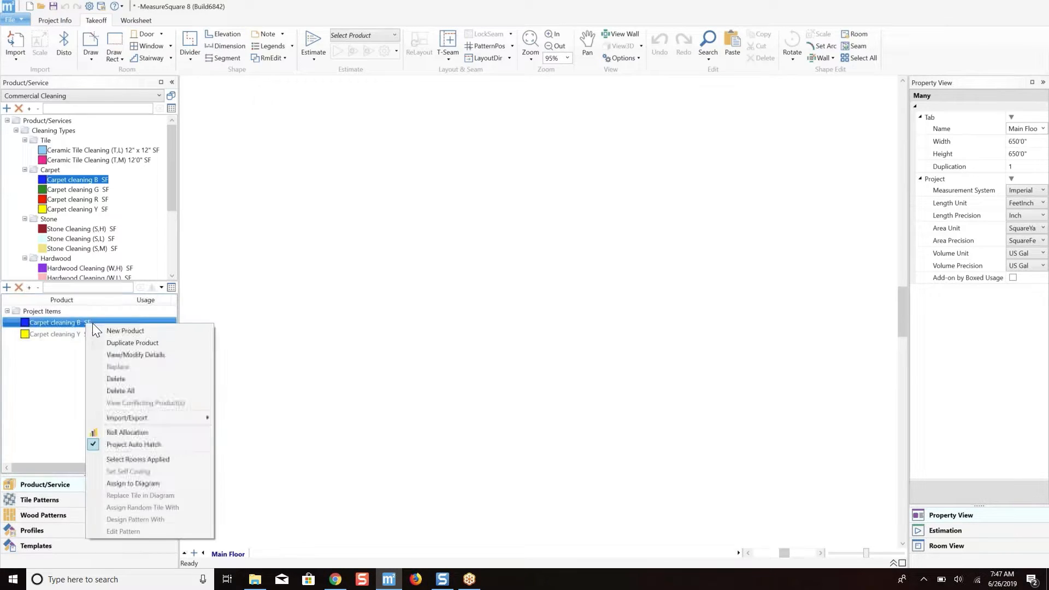
pyautogui.click(179, 356)
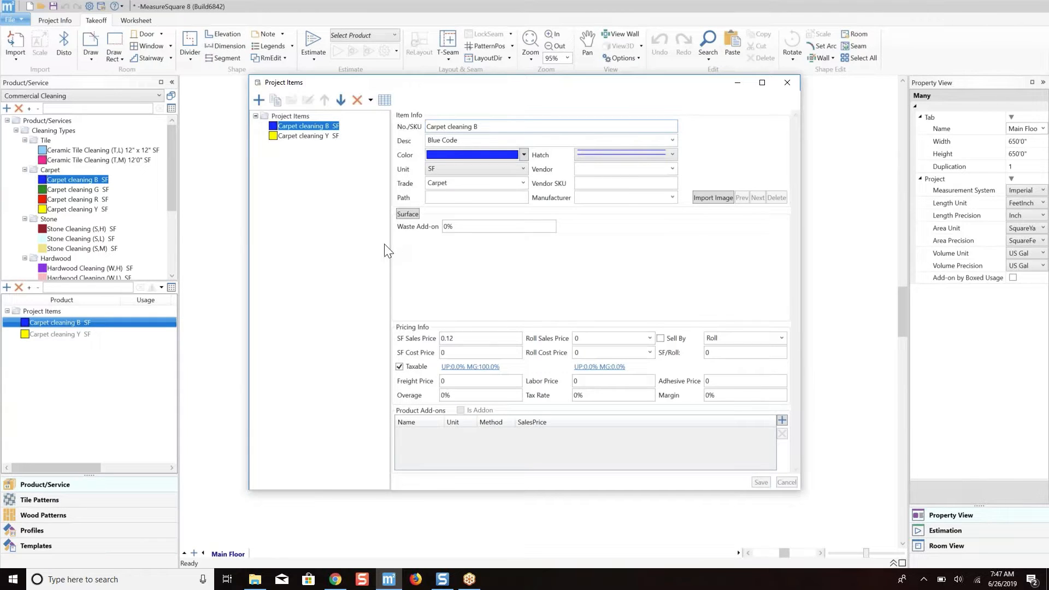
pyautogui.click(492, 140)
pyautogui.click(493, 141)
pyautogui.write('F')
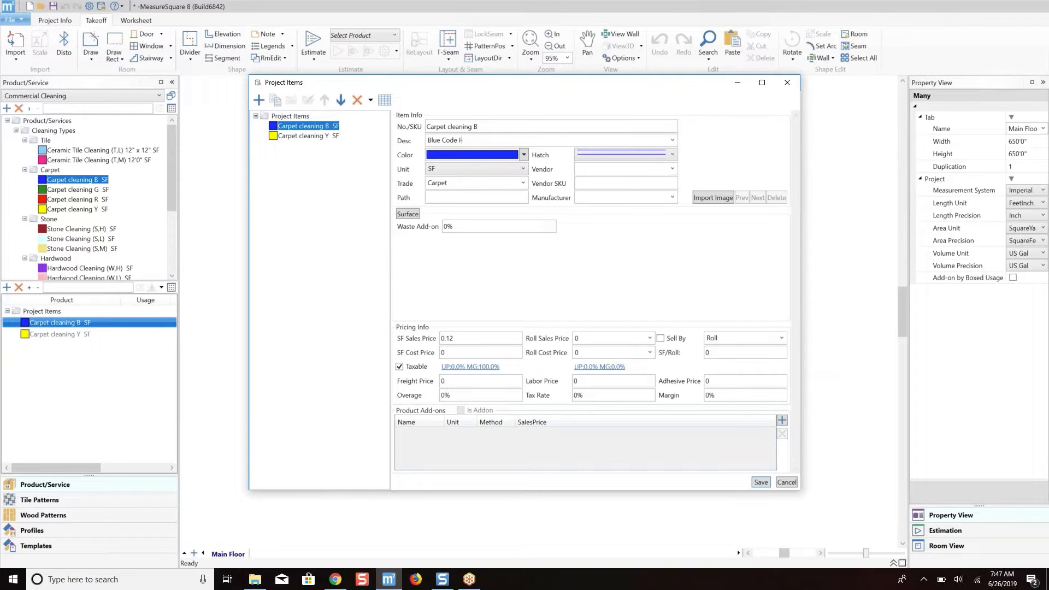
pyautogui.write('e')
pyautogui.press('BackSpace')
pyautogui.write('req 2')
pyautogui.click(473, 140)
pyautogui.write('of')
pyautogui.click(761, 483)
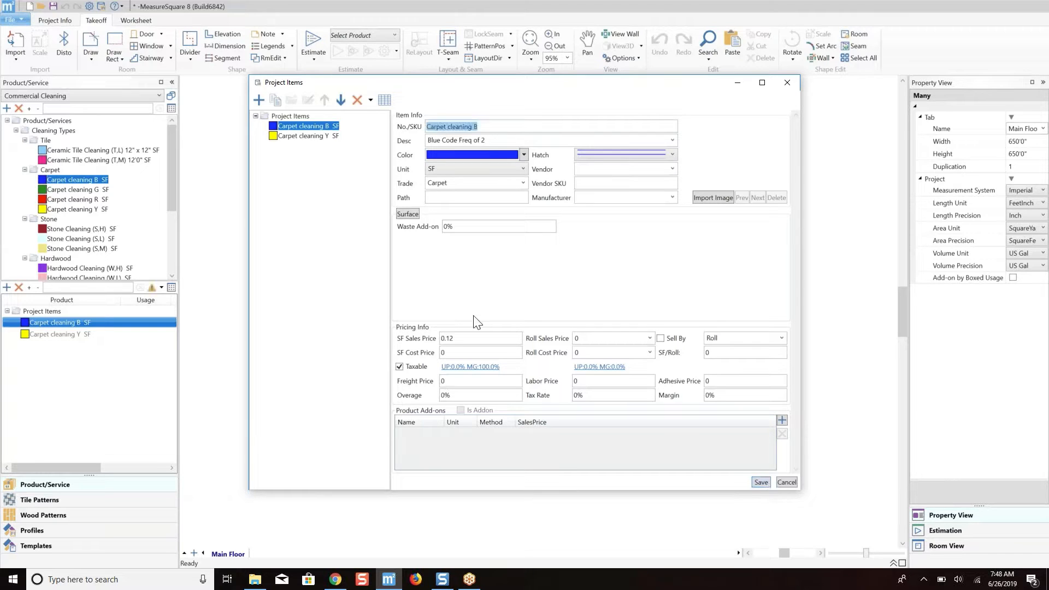
# Set the description of the Carpet cleaning Y project item to "Yellow Code Freq of 6", saving it and closing the item details.
pyautogui.click(307, 137)
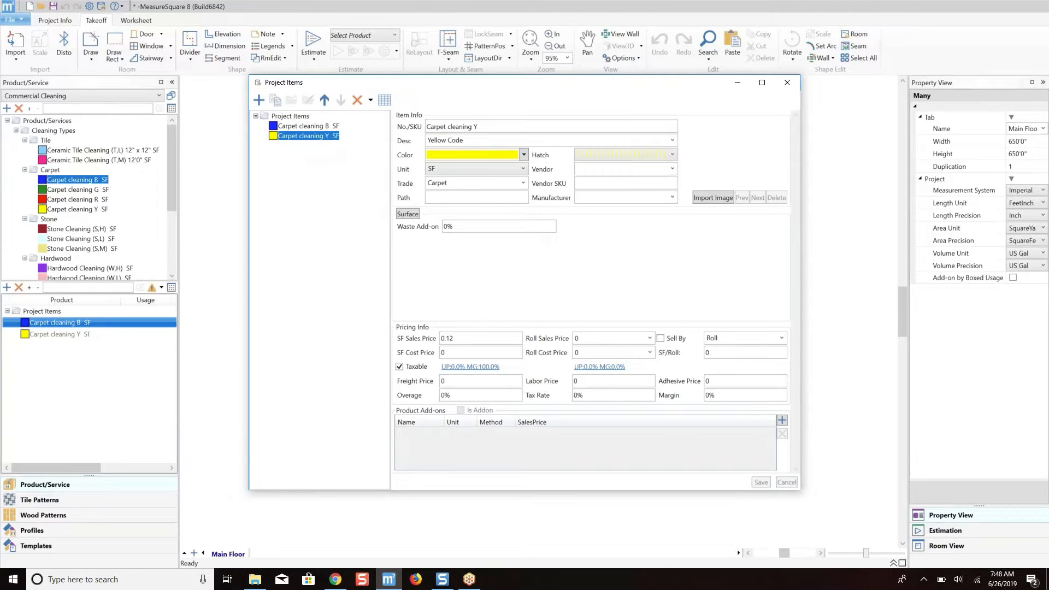
pyautogui.click(513, 139)
pyautogui.click(513, 138)
pyautogui.write('Fr')
pyautogui.write('req')
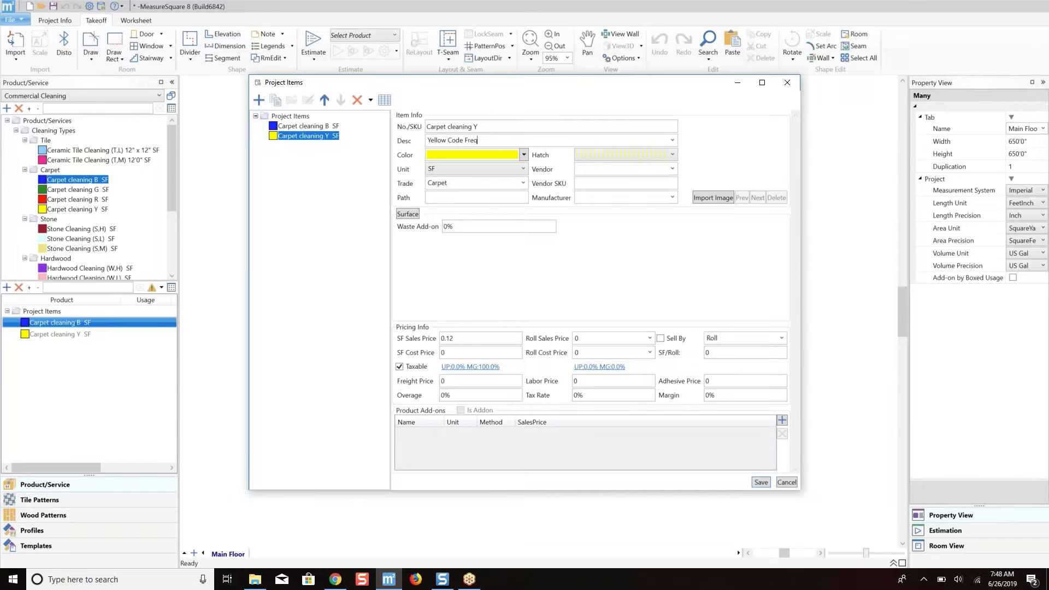
pyautogui.write(' of 6')
pyautogui.click(760, 482)
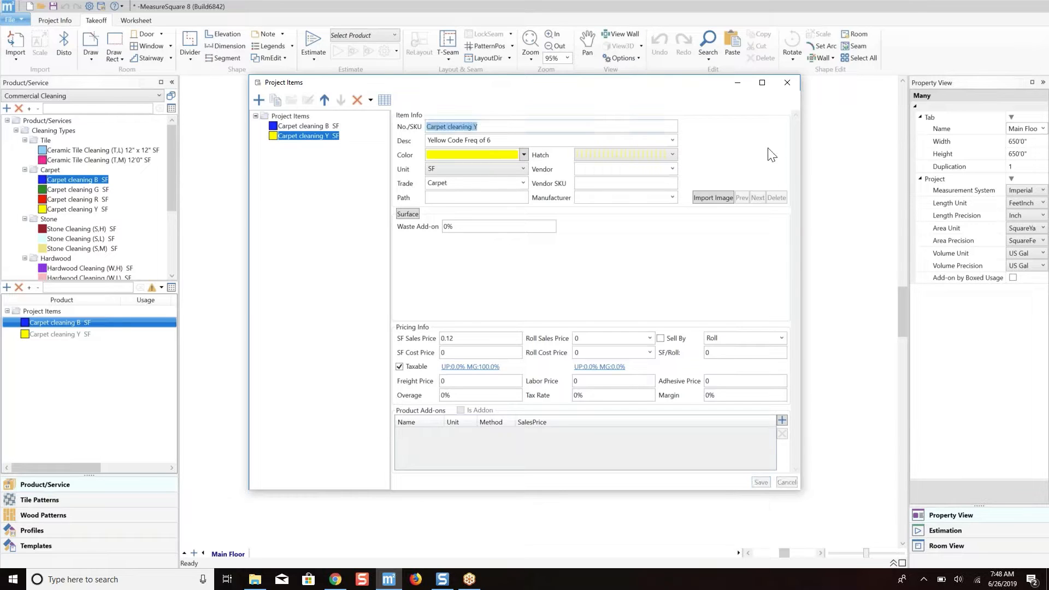
pyautogui.click(787, 82)
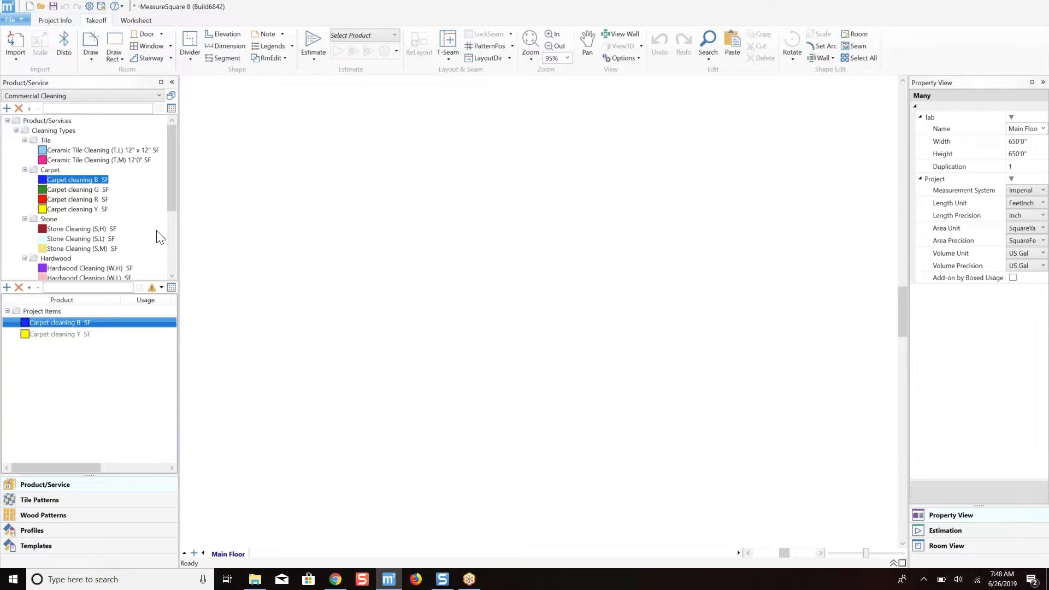
# Add Carpet cleaning R to the project items list and save its description as "Red Code Frew of 12".
pyautogui.rightClick(93, 199)
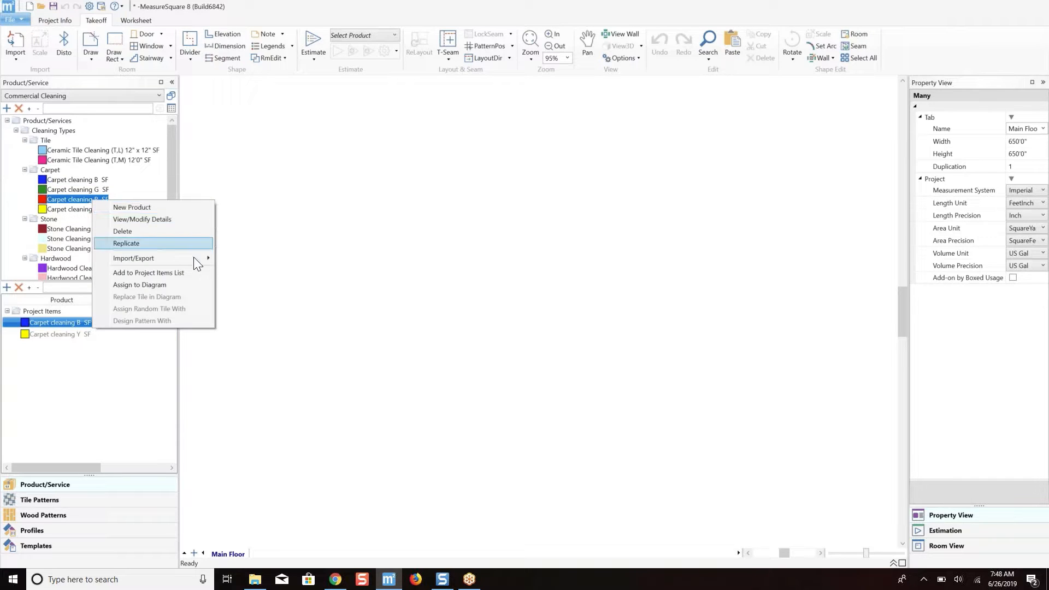
pyautogui.click(192, 275)
pyautogui.click(74, 333)
pyautogui.rightClick(75, 334)
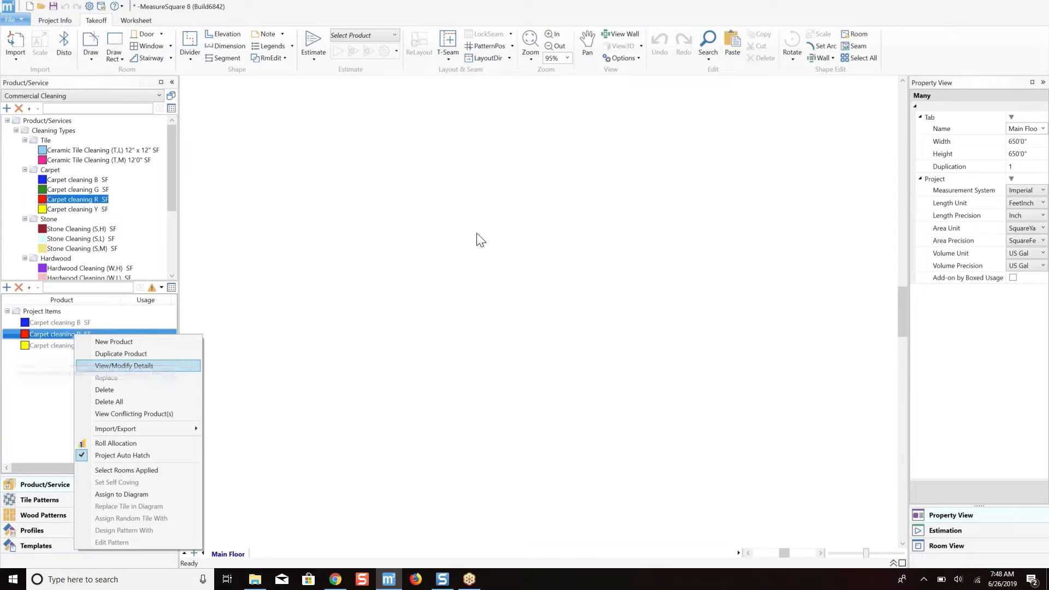
pyautogui.press('Return')
pyautogui.click(490, 141)
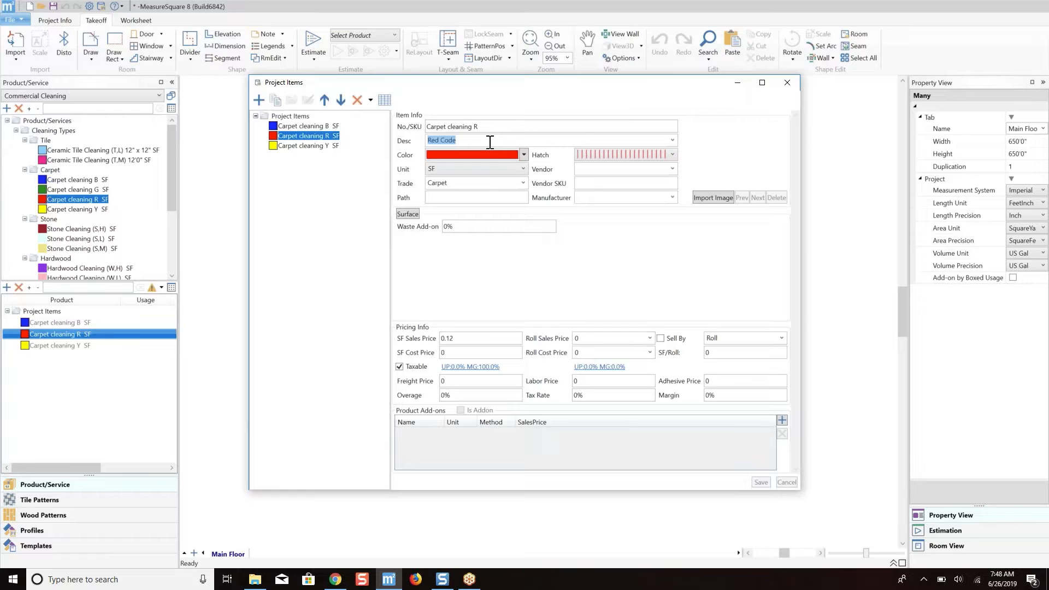
pyautogui.click(490, 142)
pyautogui.write('F')
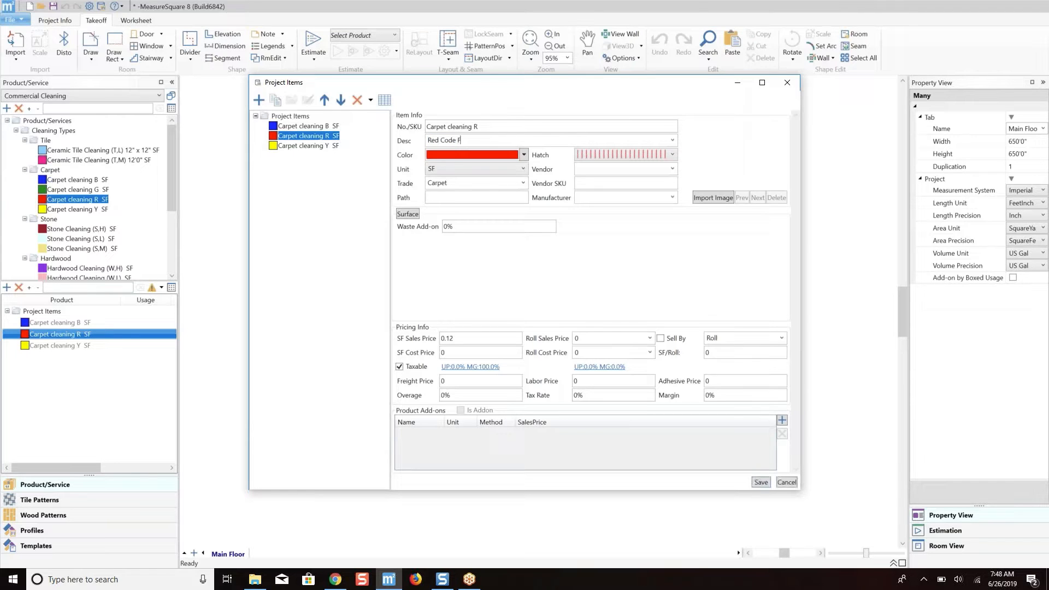
pyautogui.write('rew of')
pyautogui.write('12')
pyautogui.click(760, 481)
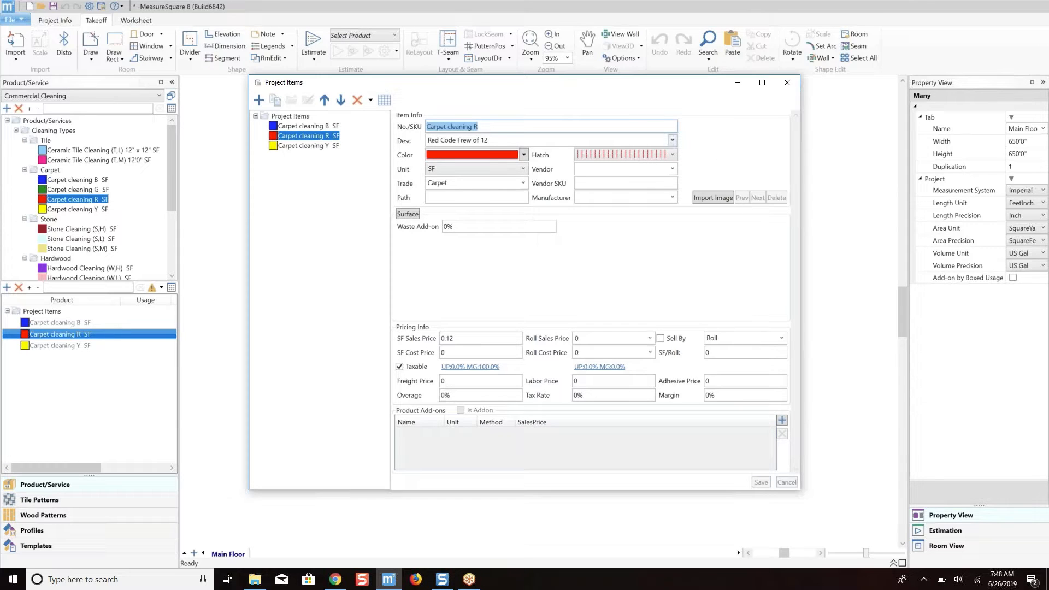
pyautogui.click(786, 82)
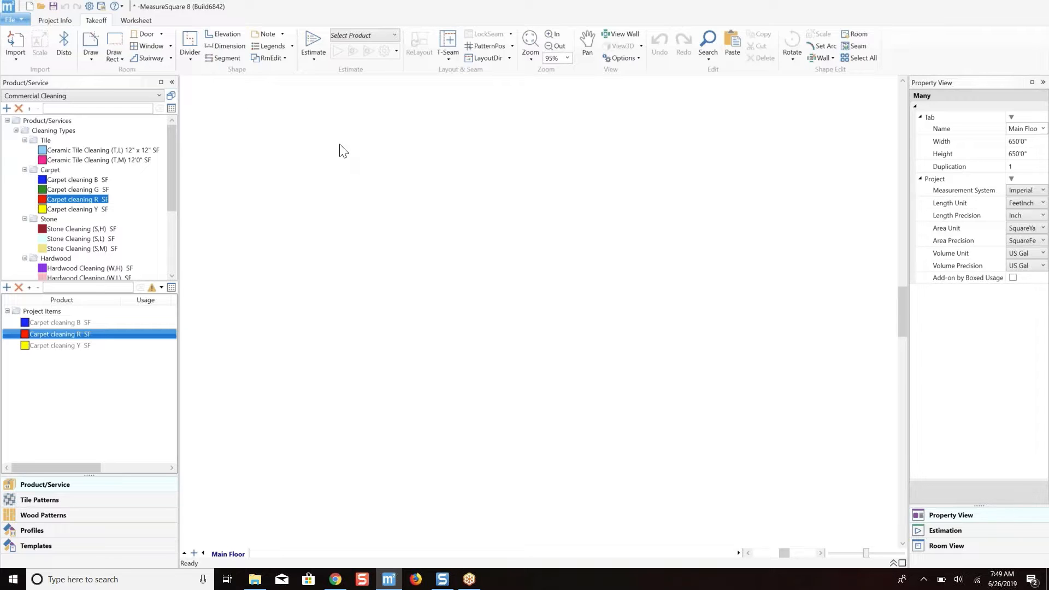
# Load the Office 2nd Floor.tif plan from the Desktop into the image import preview.
pyautogui.click(22, 44)
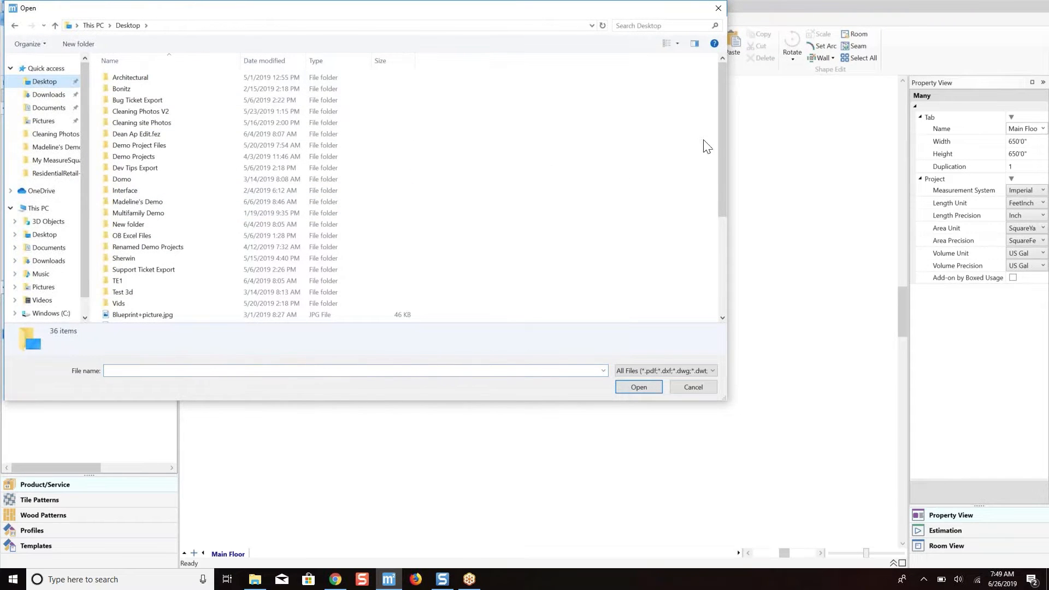
pyautogui.moveTo(721, 135); pyautogui.dragTo(730, 251)
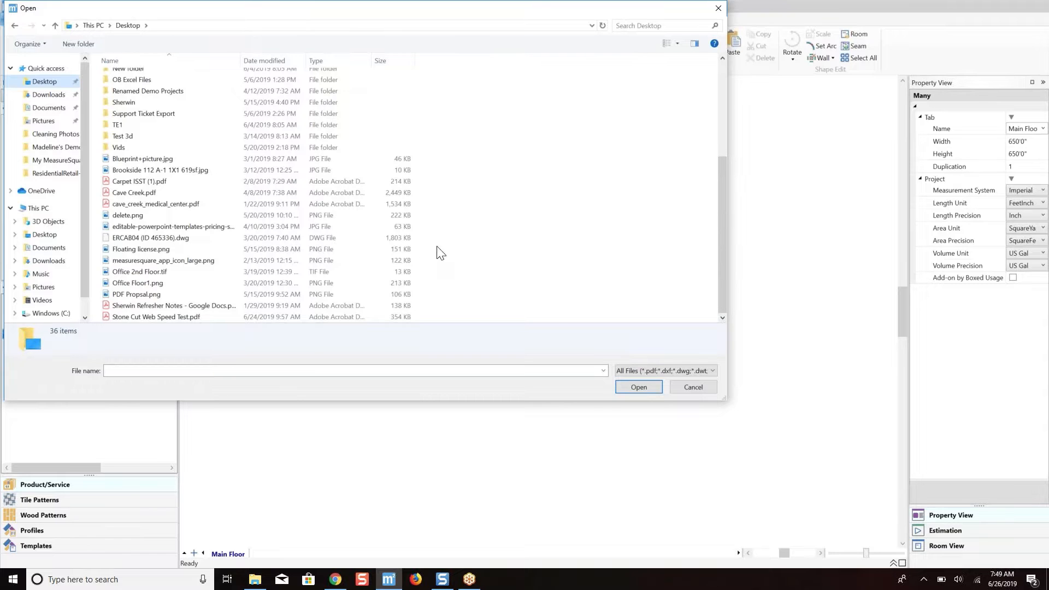
pyautogui.doubleClick(135, 273)
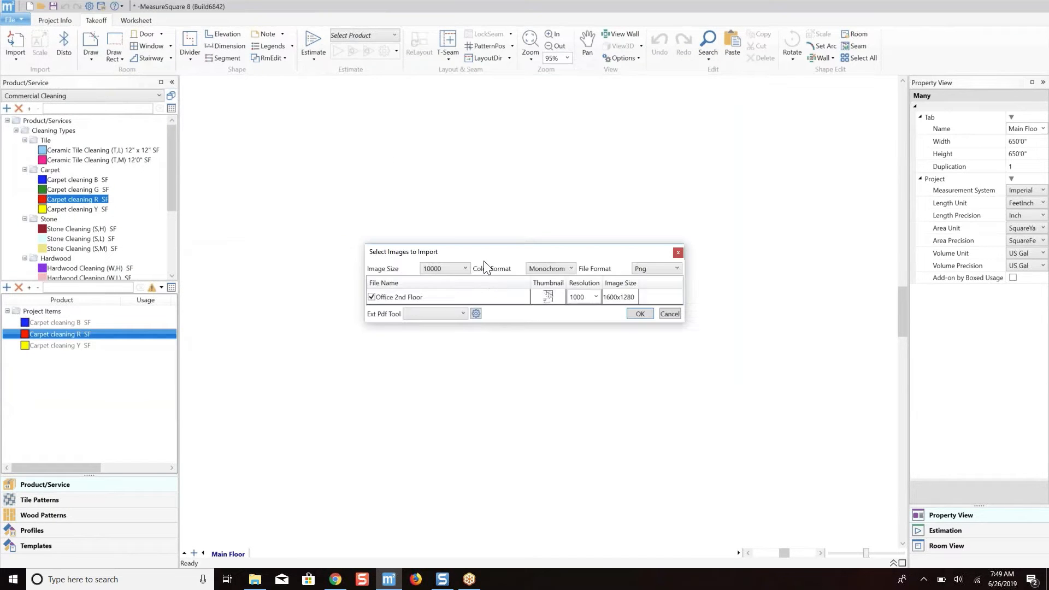
pyautogui.click(639, 314)
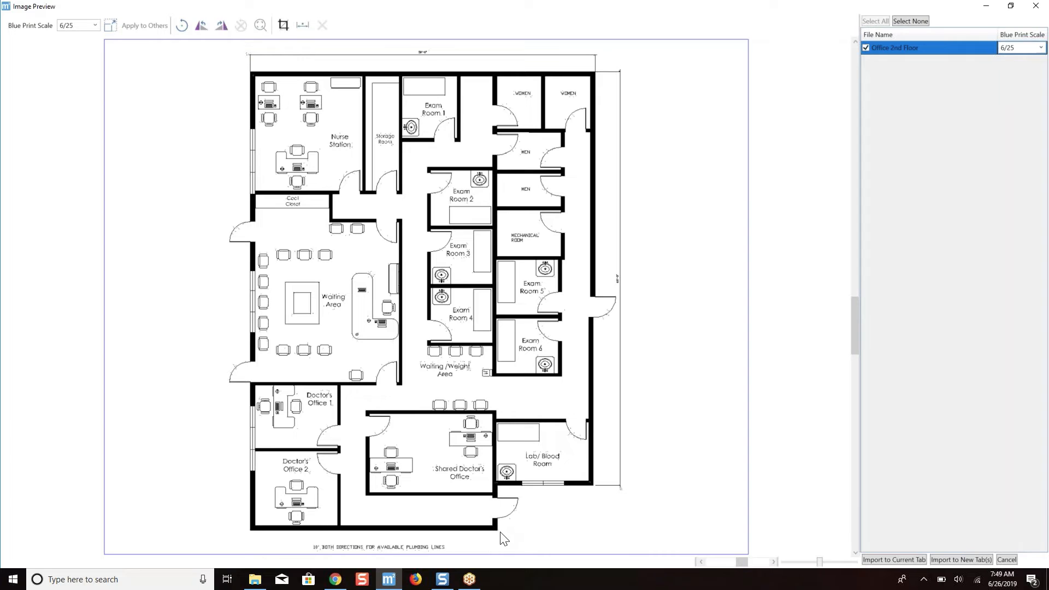
# Scale the plan by tracing the overall width dimension above the building and entering an actual length of 50.
pyautogui.click(94, 25)
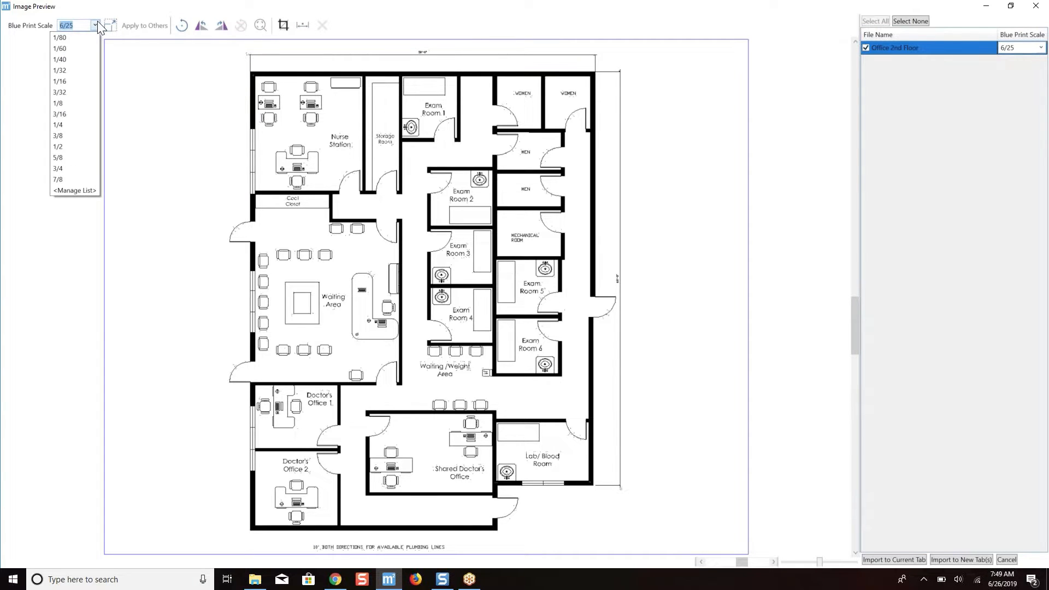
pyautogui.click(97, 22)
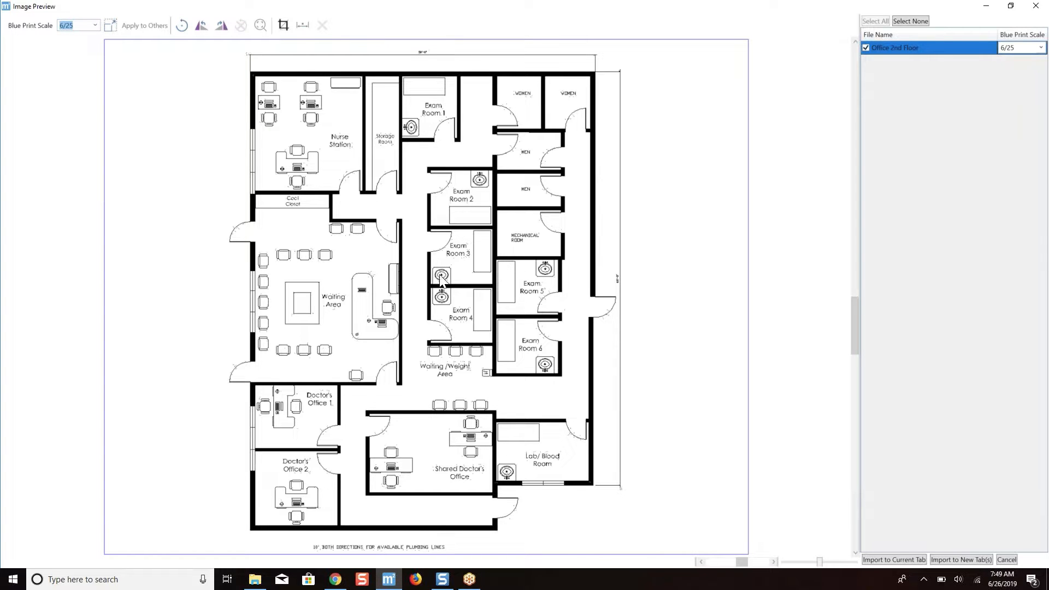
pyautogui.scroll(3, 426, 77)
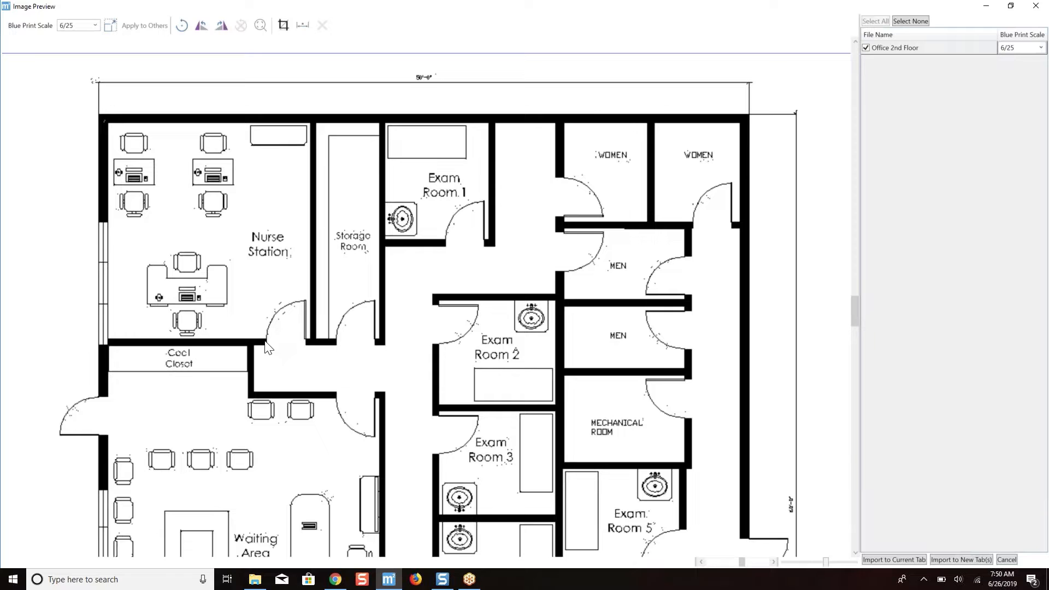
pyautogui.click(113, 25)
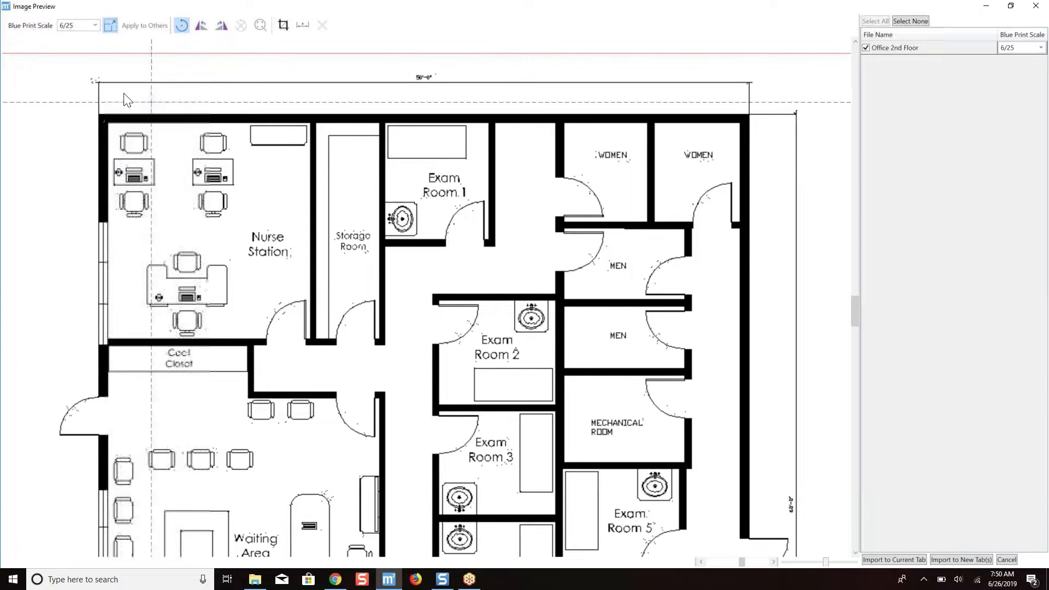
pyautogui.click(97, 83)
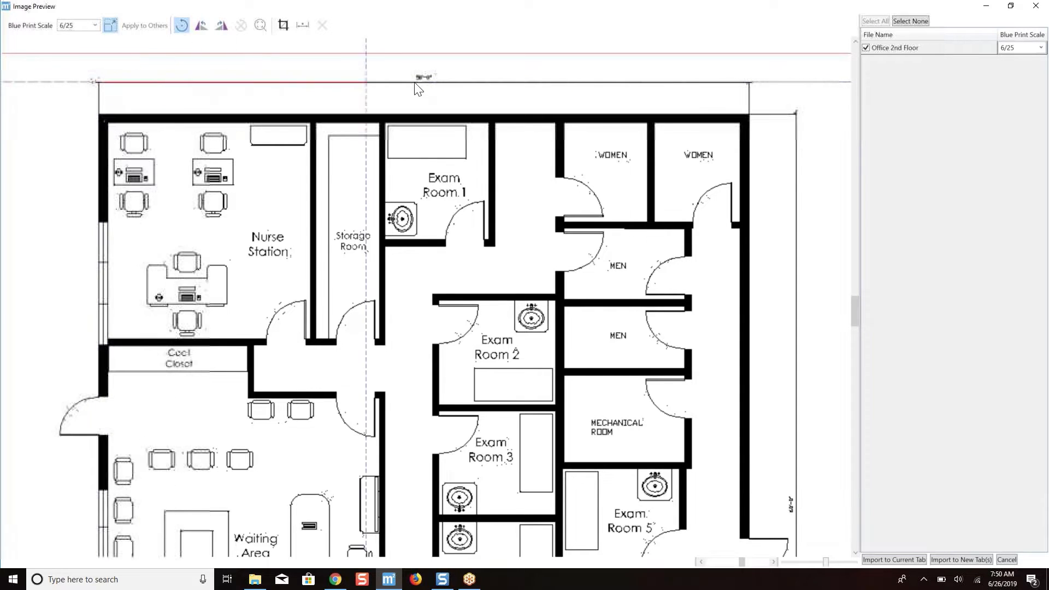
pyautogui.click(748, 82)
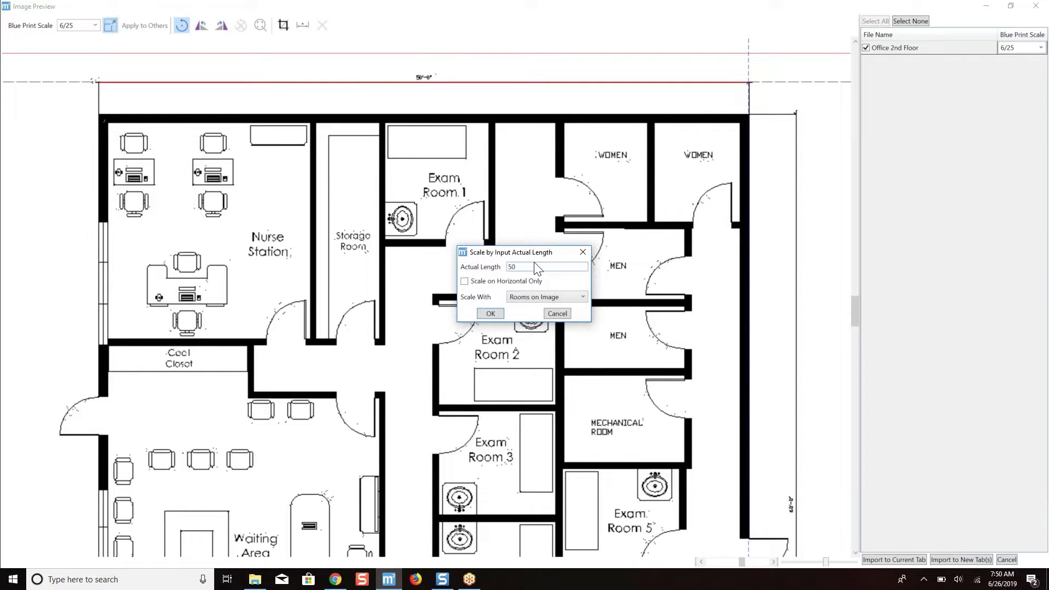
pyautogui.click(492, 313)
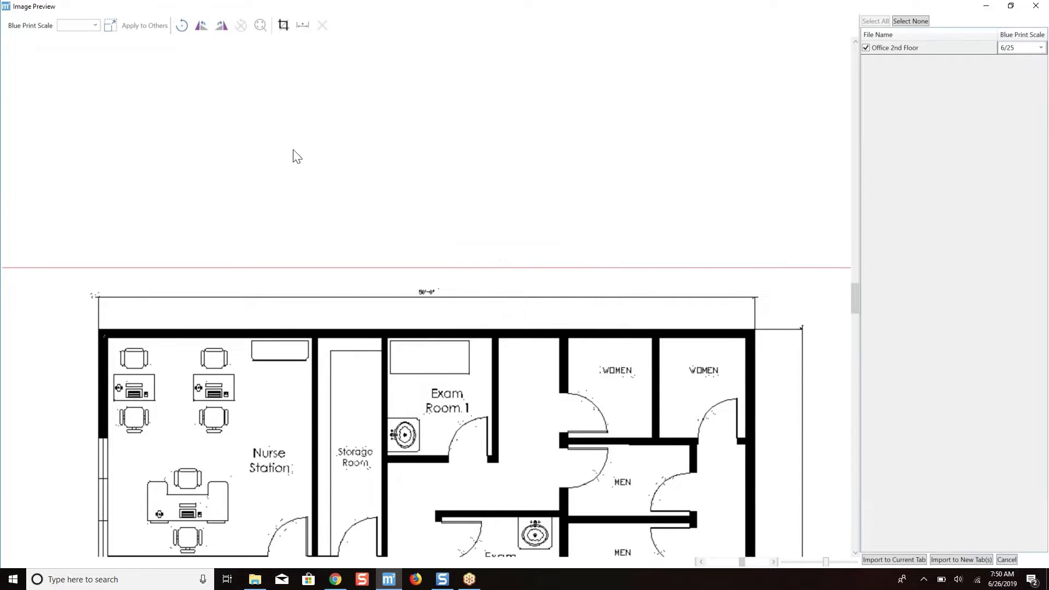
# Dimension the building's overall width to check the scale, and import the plan into the current tab.
pyautogui.click(302, 24)
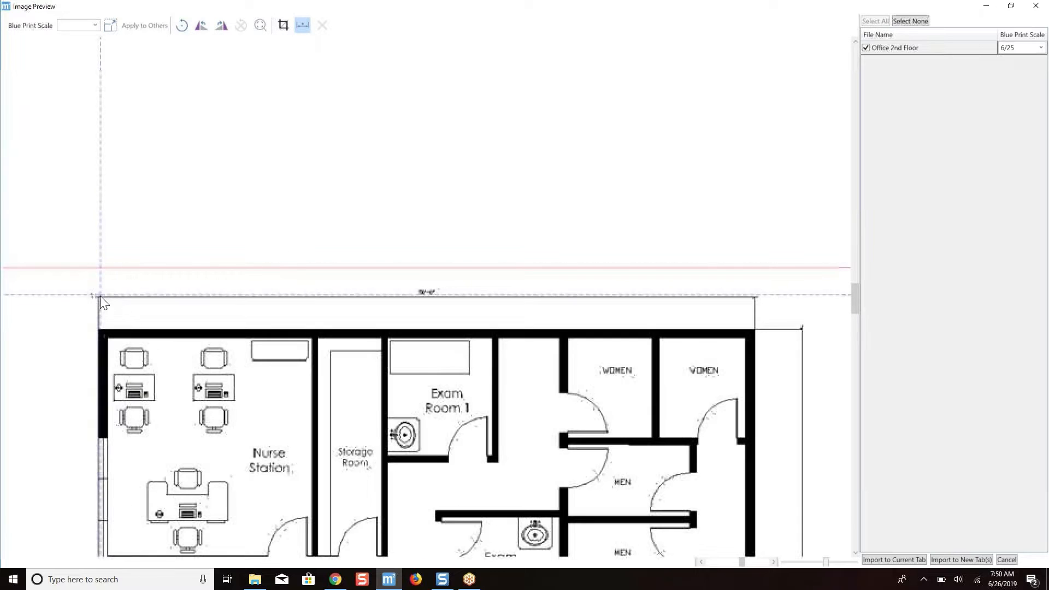
pyautogui.click(98, 298)
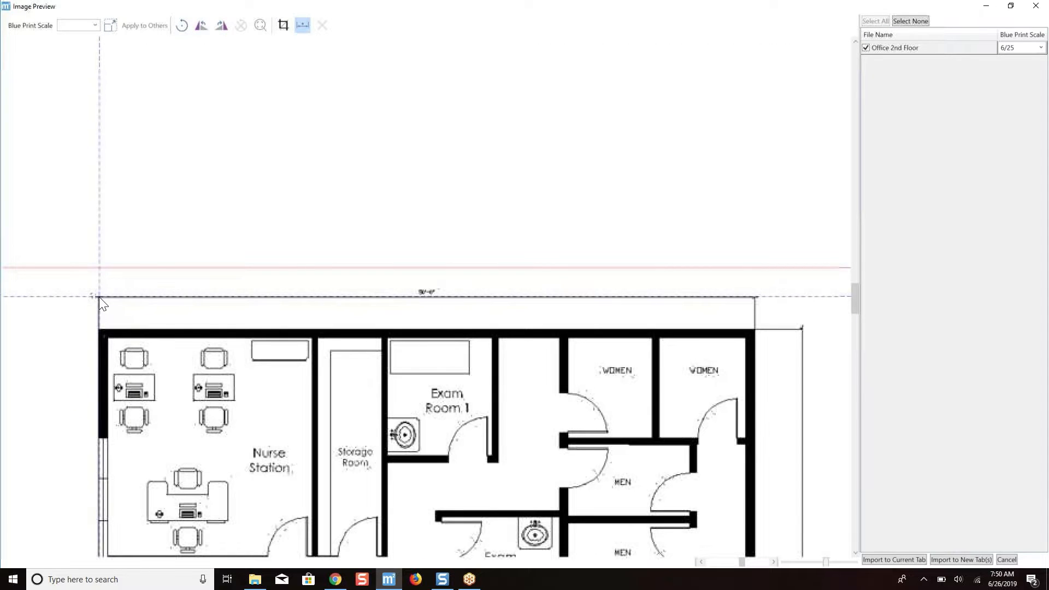
pyautogui.click(755, 298)
pyautogui.click(753, 306)
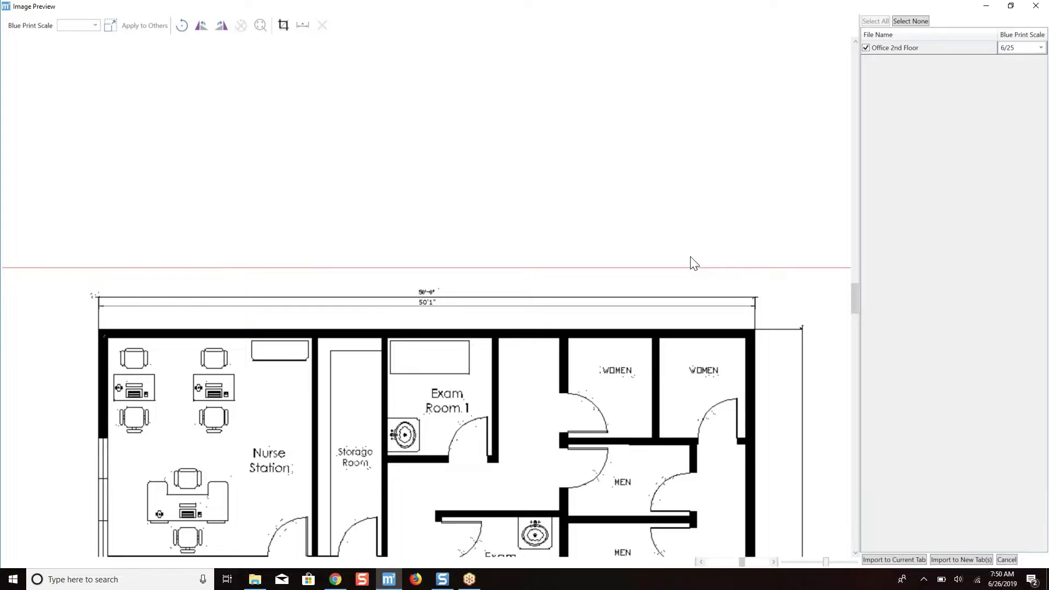
pyautogui.scroll(-1, 694, 263)
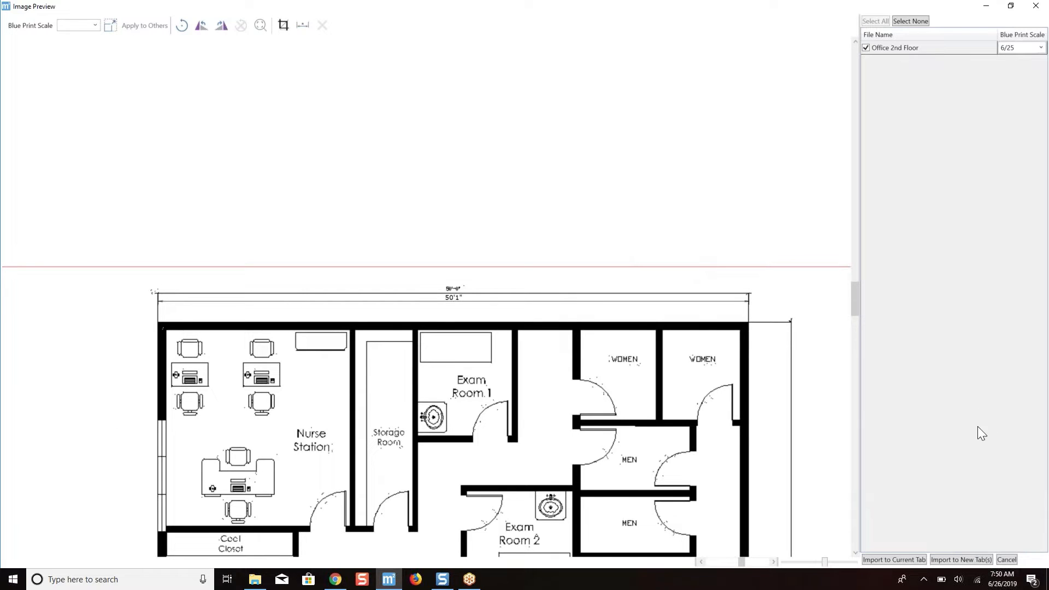
pyautogui.click(894, 560)
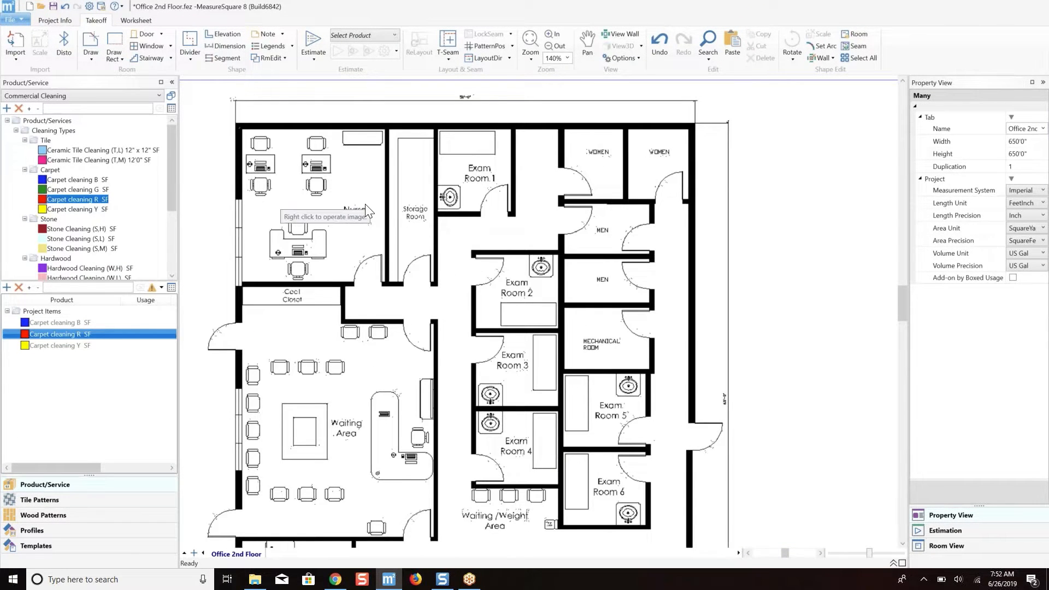
# Draw a rectangular room over the Nurse Station, about 15'6" by 16'6", along its inner walls.
pyautogui.scroll(-1, 374, 201)
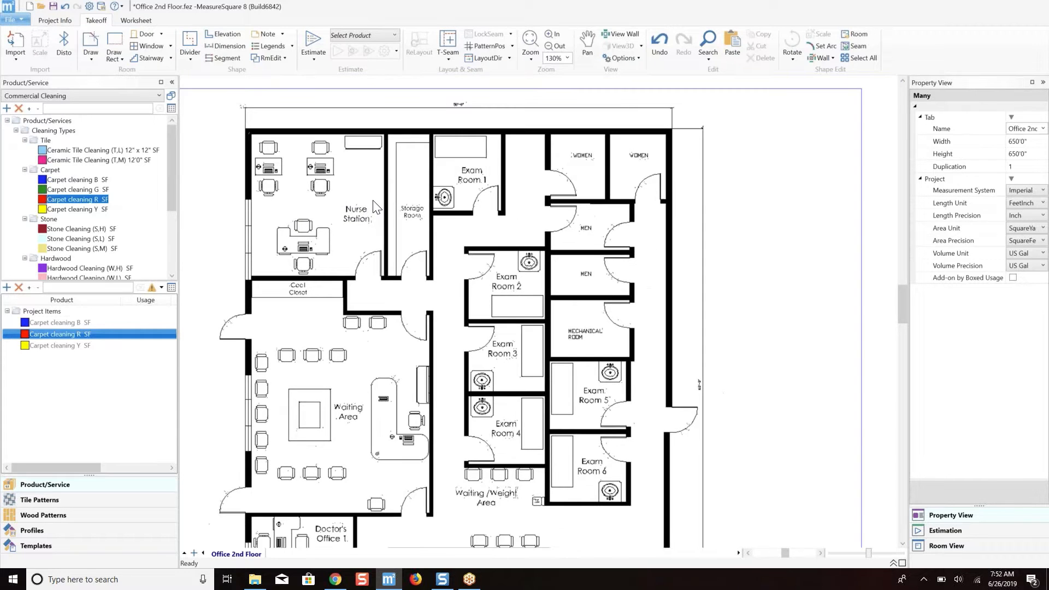
pyautogui.moveTo(373, 200); pyautogui.dragTo(371, 179, button='middle')
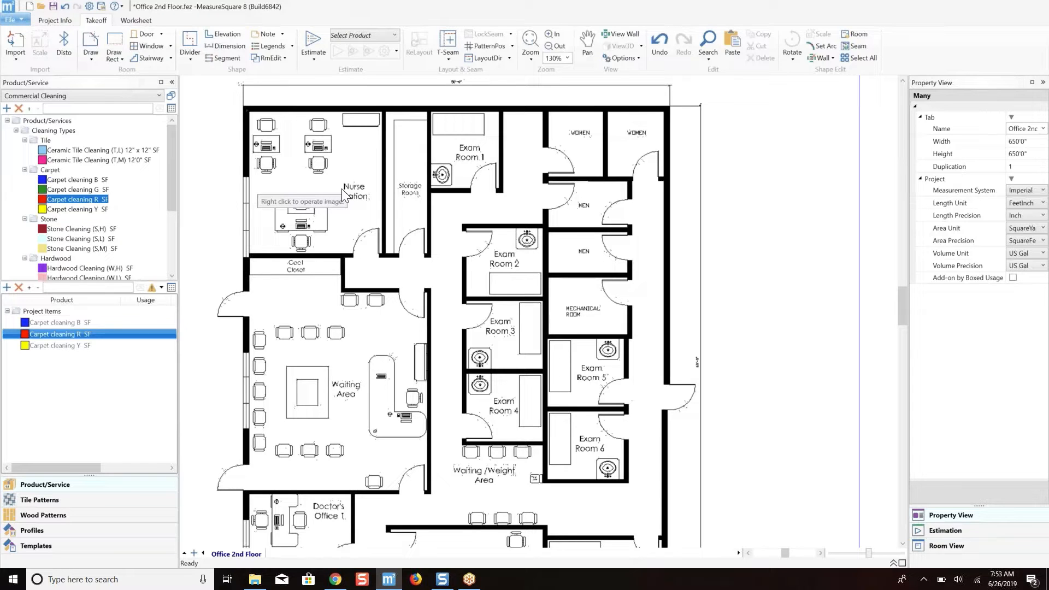
pyautogui.scroll(-3, 346, 202)
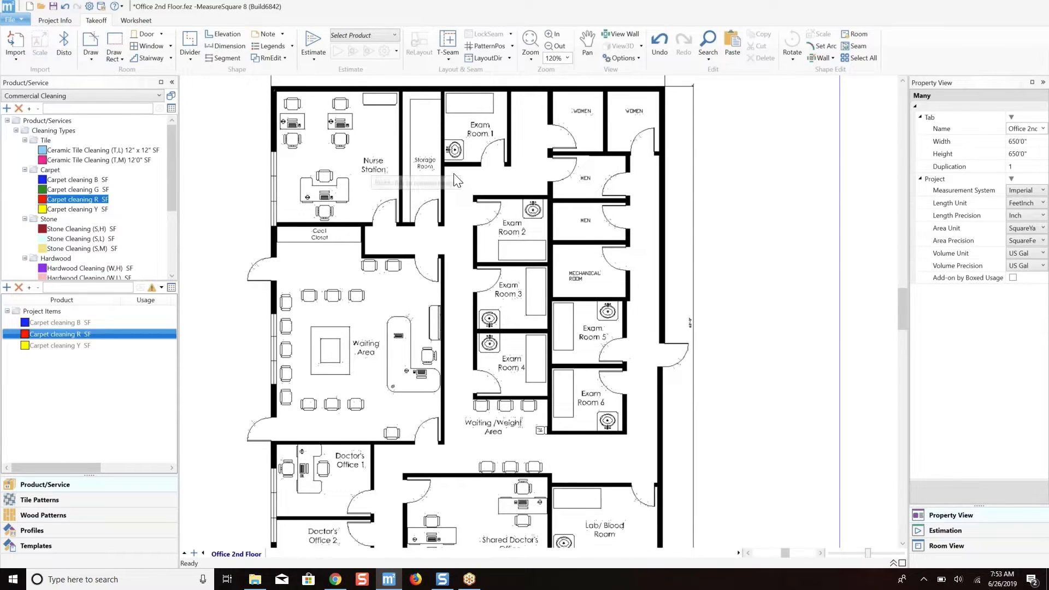
pyautogui.scroll(-2, 453, 178)
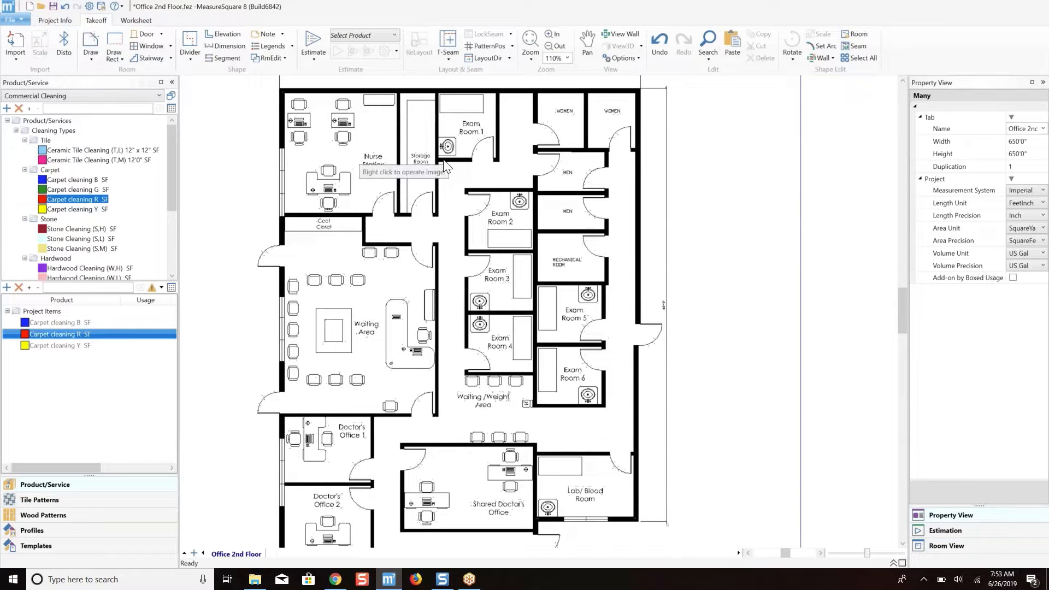
pyautogui.scroll(1, 444, 164)
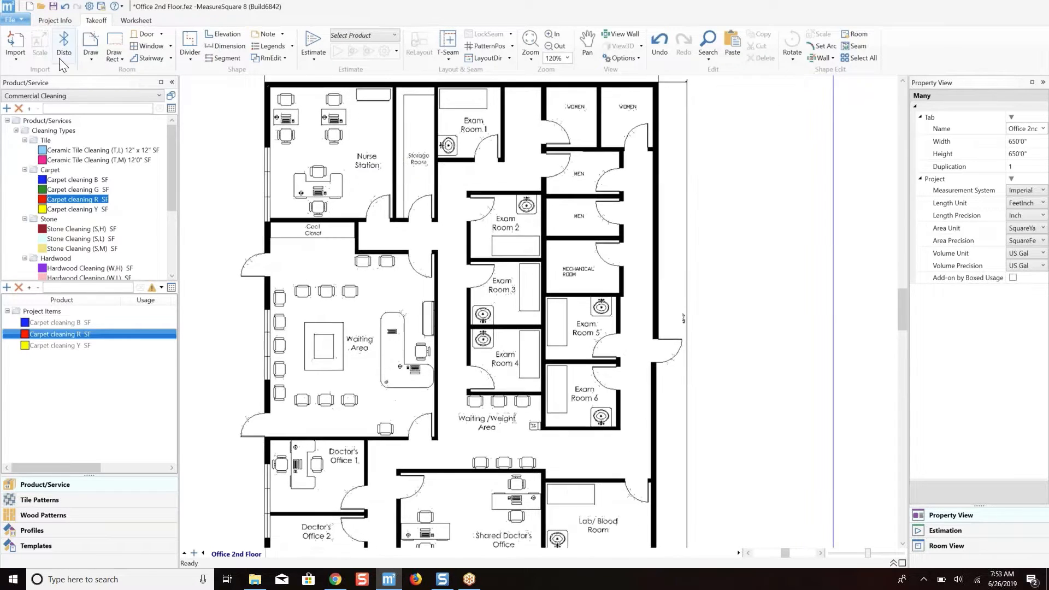
pyautogui.click(91, 41)
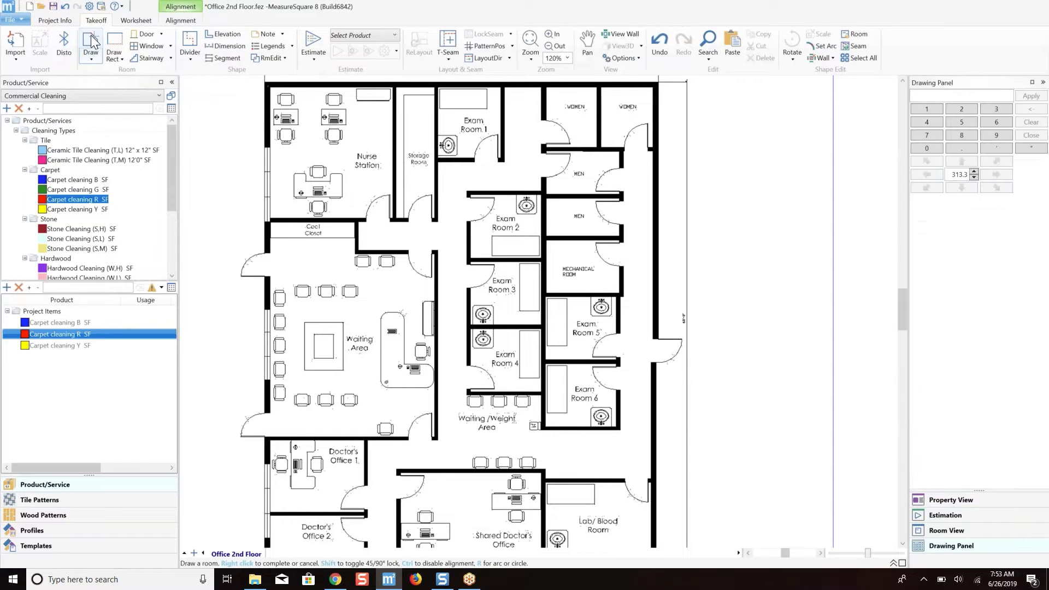
pyautogui.scroll(6, 341, 225)
pyautogui.scroll(8, 342, 224)
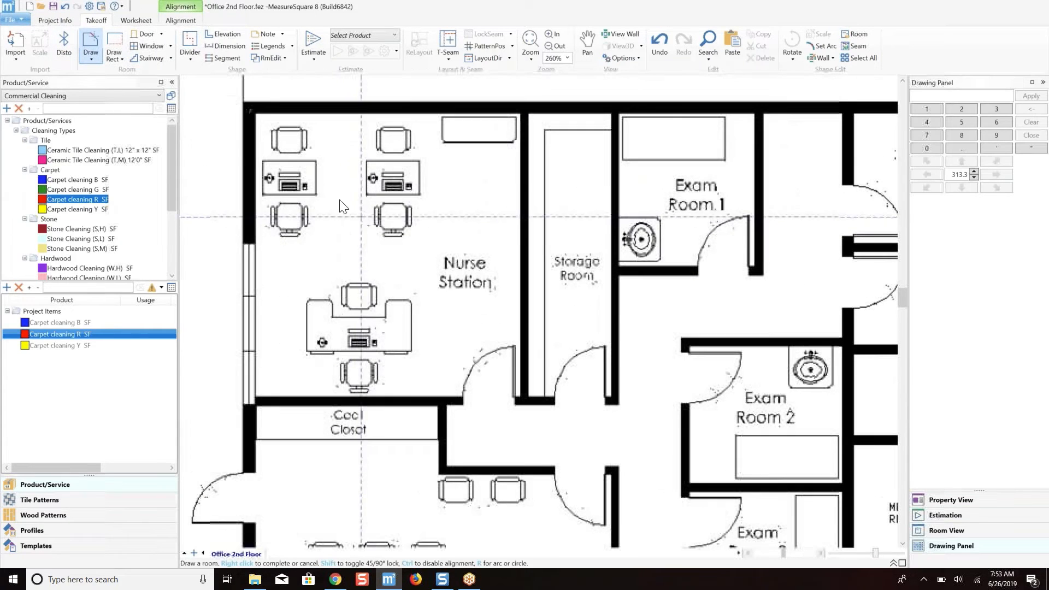
pyautogui.click(256, 114)
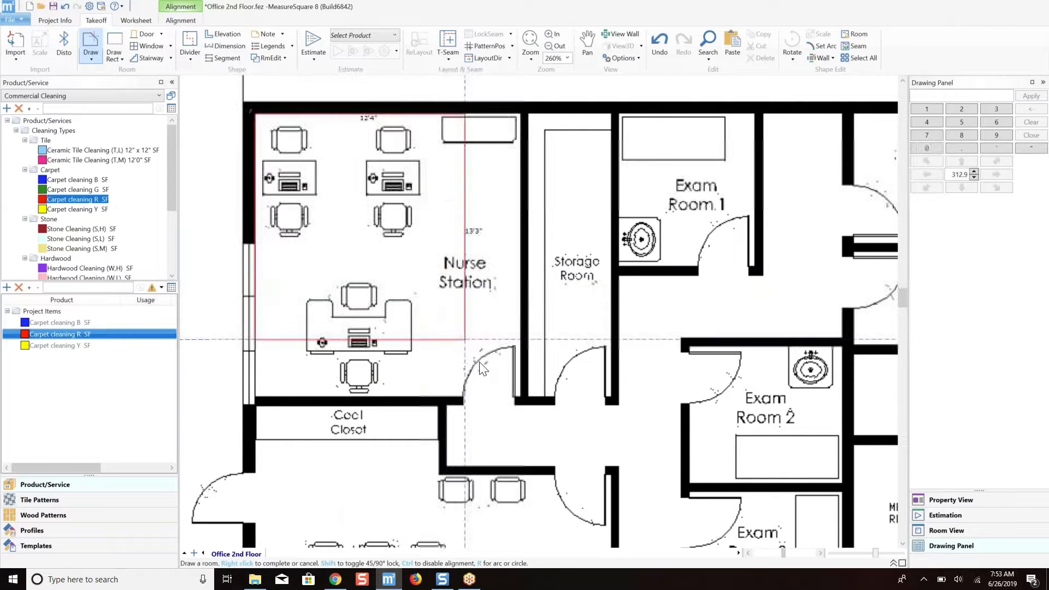
pyautogui.click(520, 397)
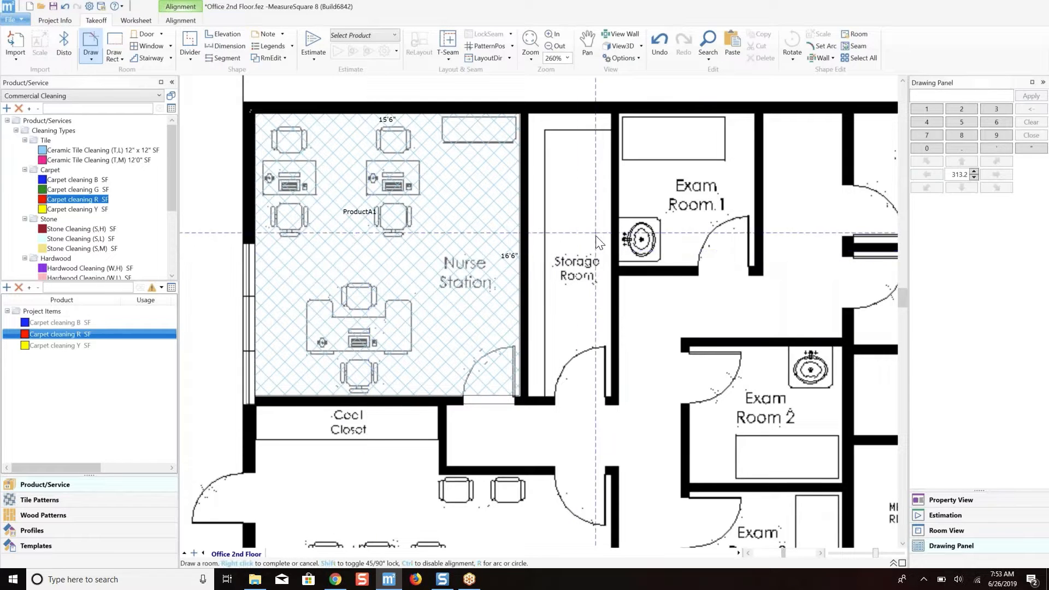
# Draw rooms over the Storage Room, about 4'11" by 16'8", and Exam Room 1, about 7'10" by 9'1".
pyautogui.scroll(-2, 597, 239)
pyautogui.moveTo(675, 229); pyautogui.dragTo(513, 227, button='middle')
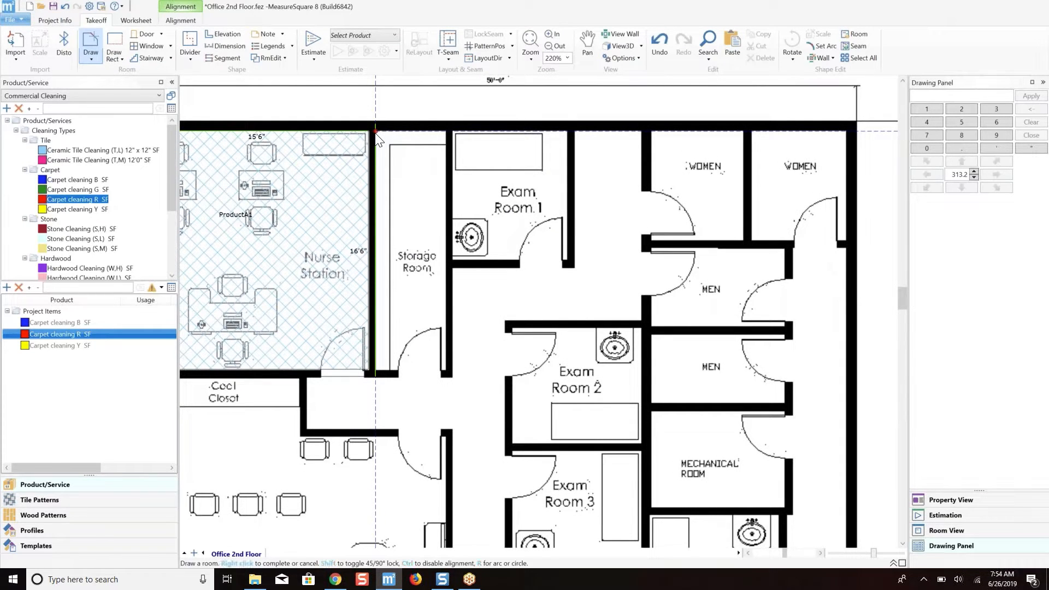
pyautogui.moveTo(375, 133); pyautogui.dragTo(447, 375)
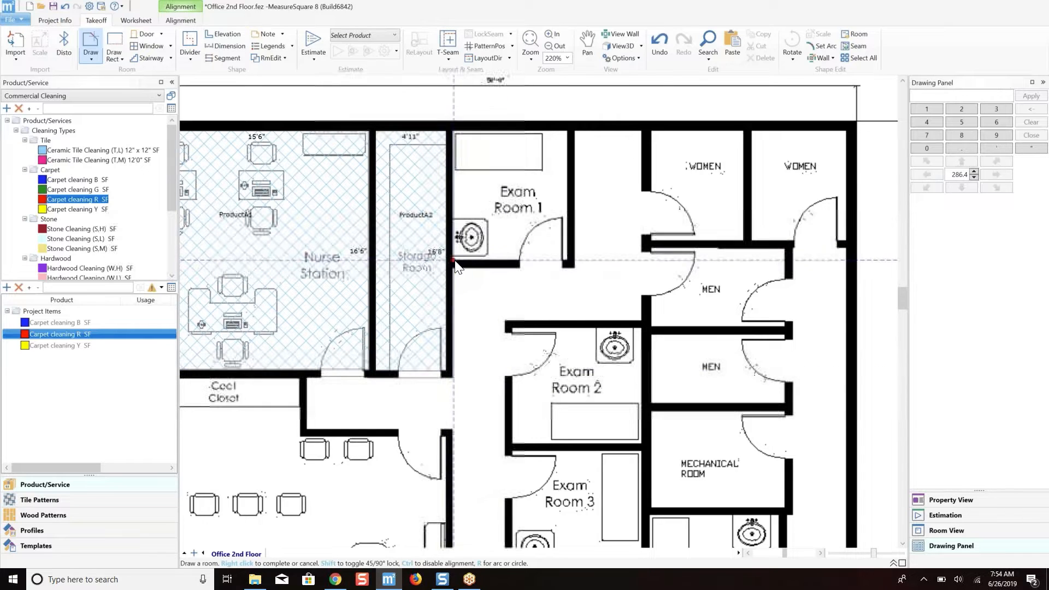
pyautogui.moveTo(454, 261); pyautogui.dragTo(566, 131)
# Draw rooms over the two adjacent women's restrooms, about 6'5" by 7'7" and 6'8" by 7'6".
pyautogui.moveTo(702, 166); pyautogui.dragTo(484, 176, button='middle')
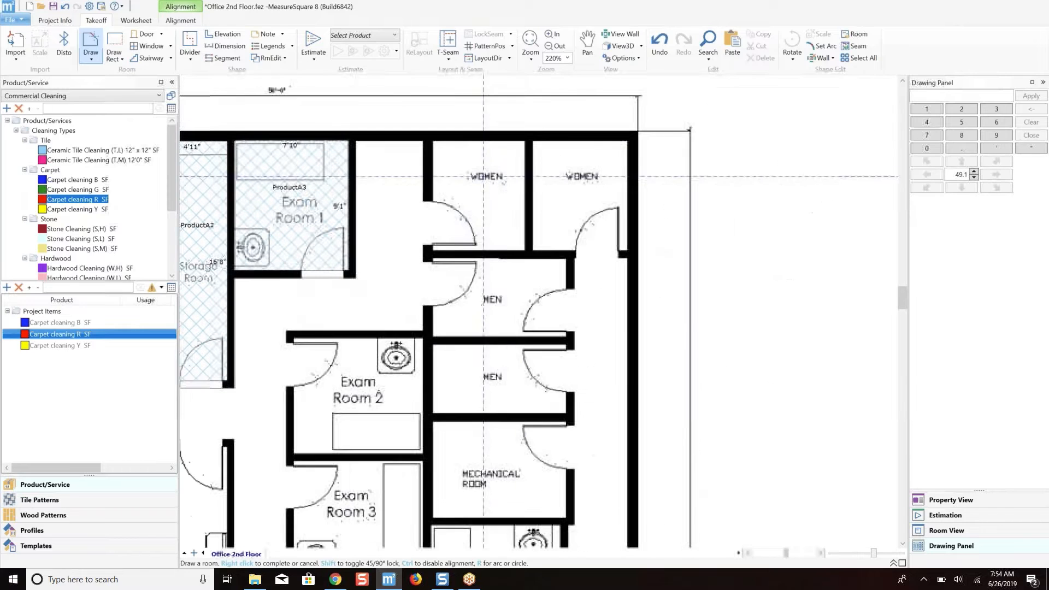
pyautogui.moveTo(433, 141); pyautogui.dragTo(527, 252)
pyautogui.moveTo(533, 141); pyautogui.dragTo(628, 250)
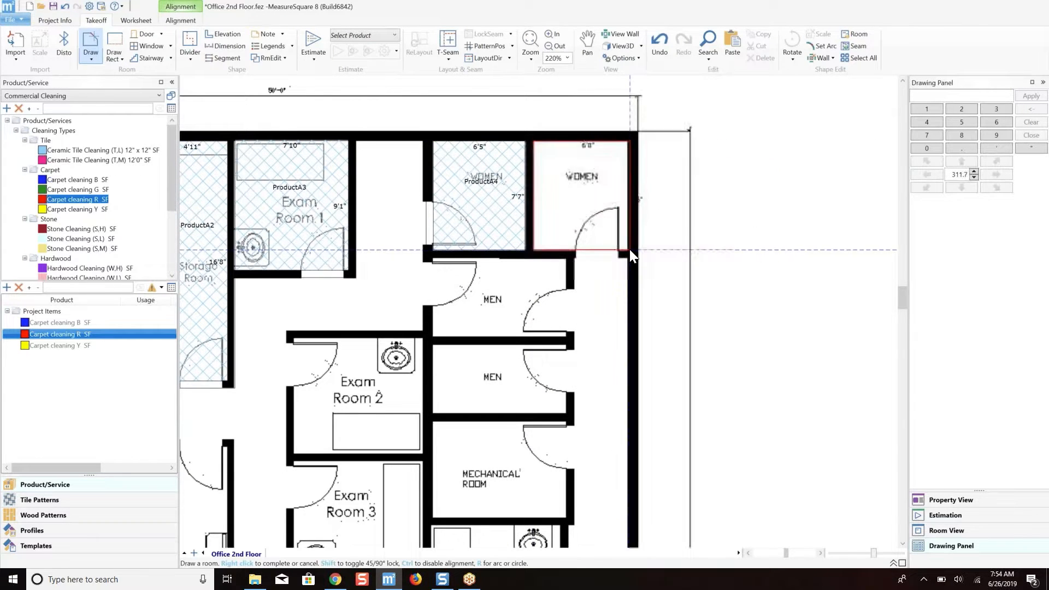
# Draw one room covering both men's restrooms, about 9'3" by 10'10".
pyautogui.scroll(-2, 651, 244)
pyautogui.scroll(-2, 651, 244)
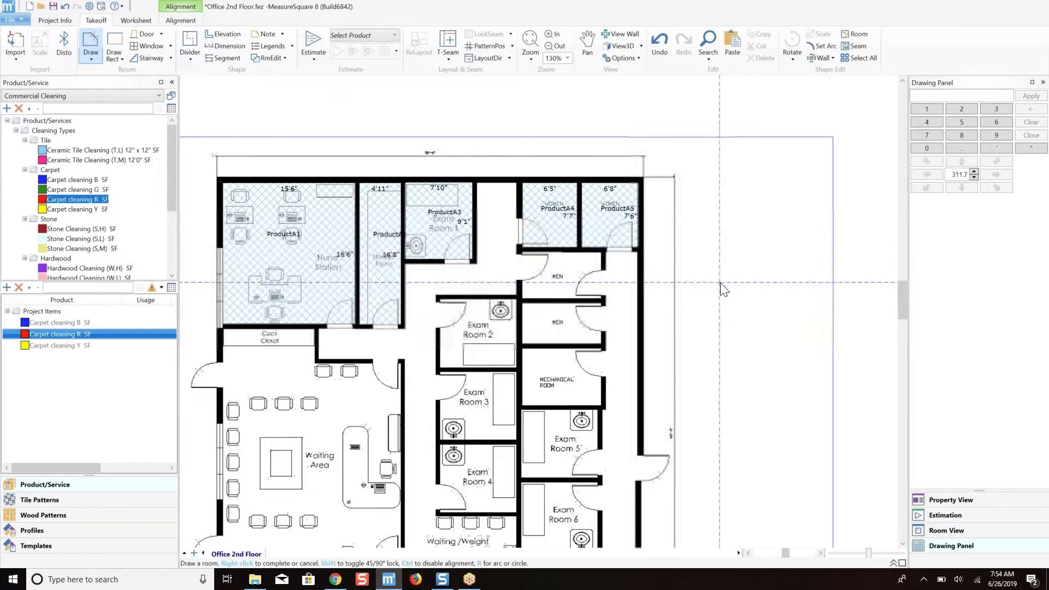
pyautogui.moveTo(695, 211); pyautogui.dragTo(667, 141, button='middle')
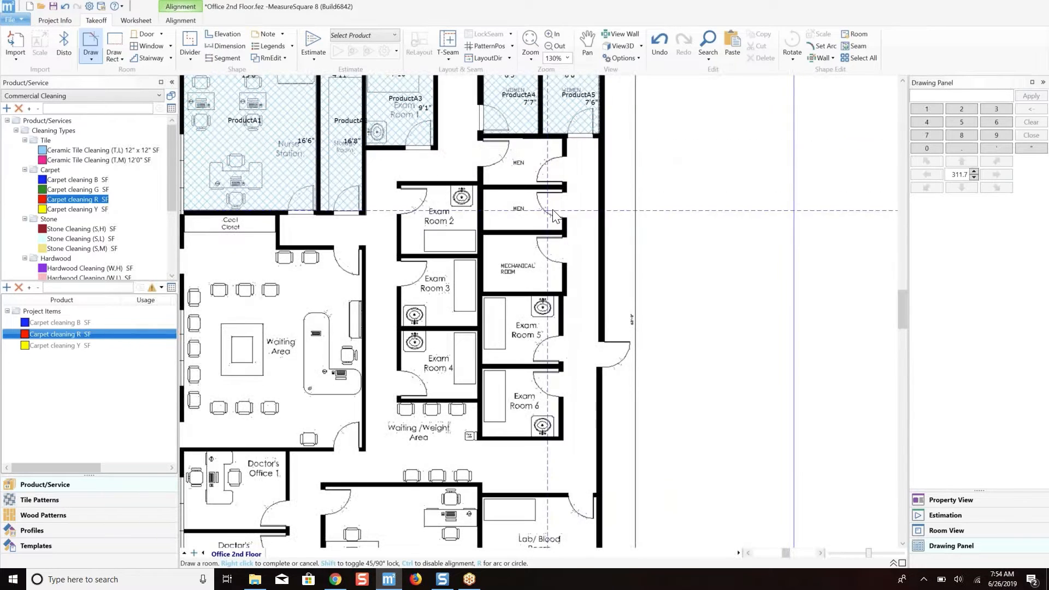
pyautogui.click(563, 138)
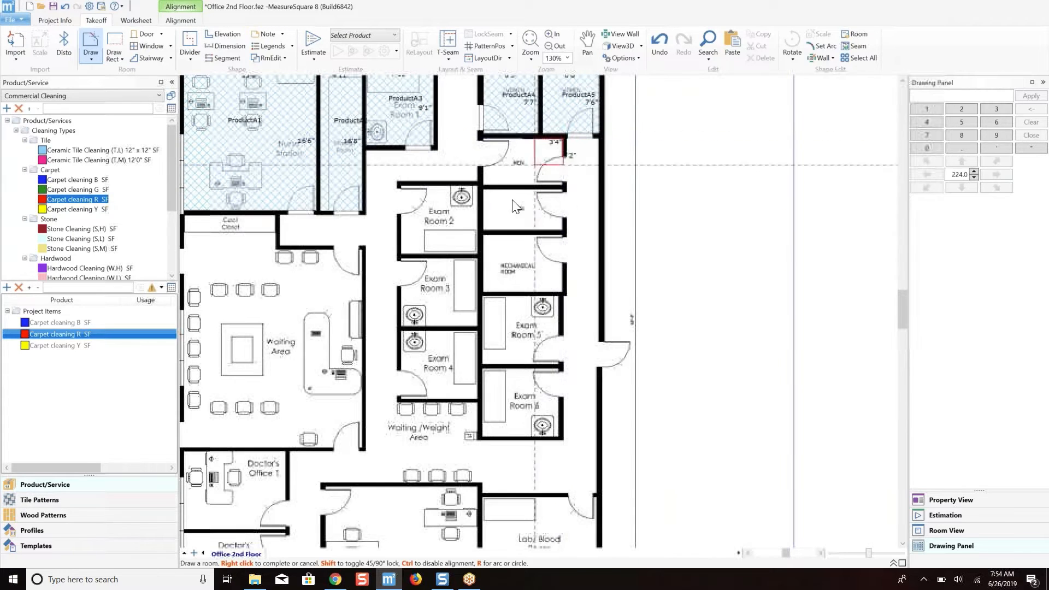
pyautogui.click(485, 231)
# Draw one room spanning Exam Rooms 2, 3 and 4, about 9'5" by 25'0".
pyautogui.scroll(-1, 485, 230)
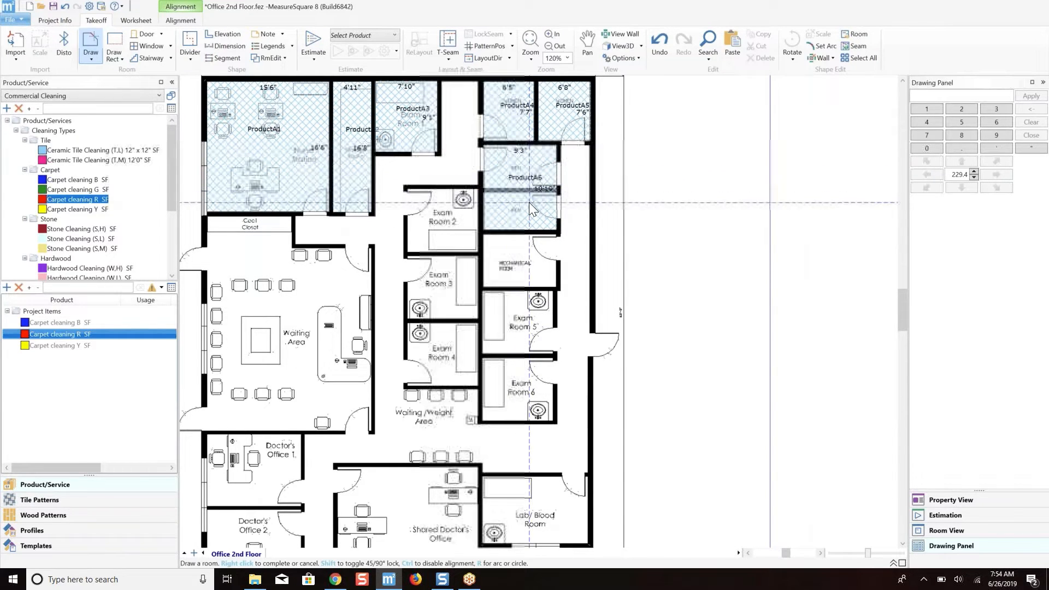
pyautogui.moveTo(527, 204); pyautogui.dragTo(574, 125, button='middle')
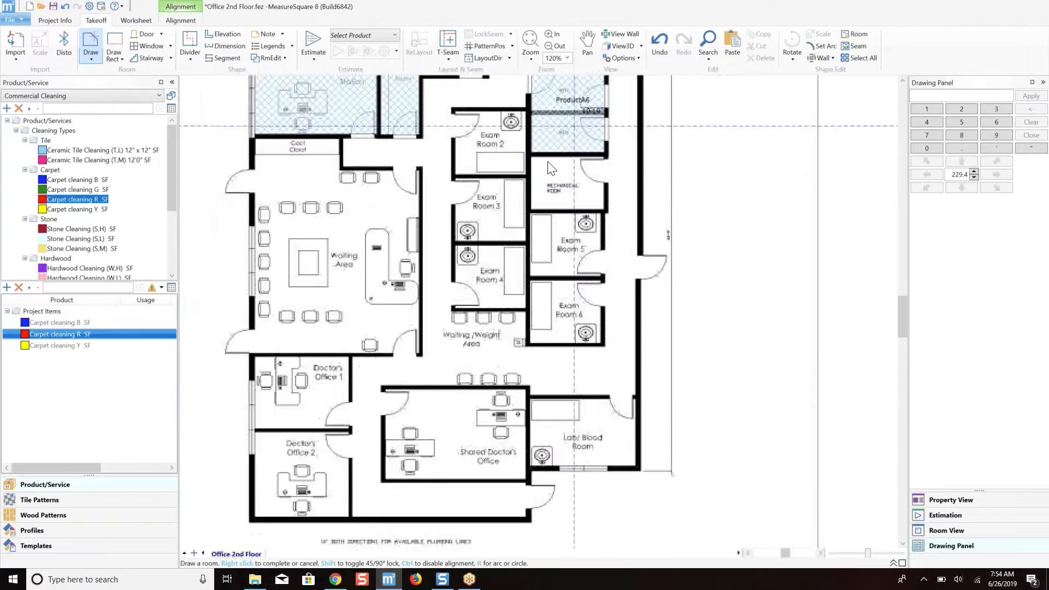
pyautogui.scroll(-2, 551, 168)
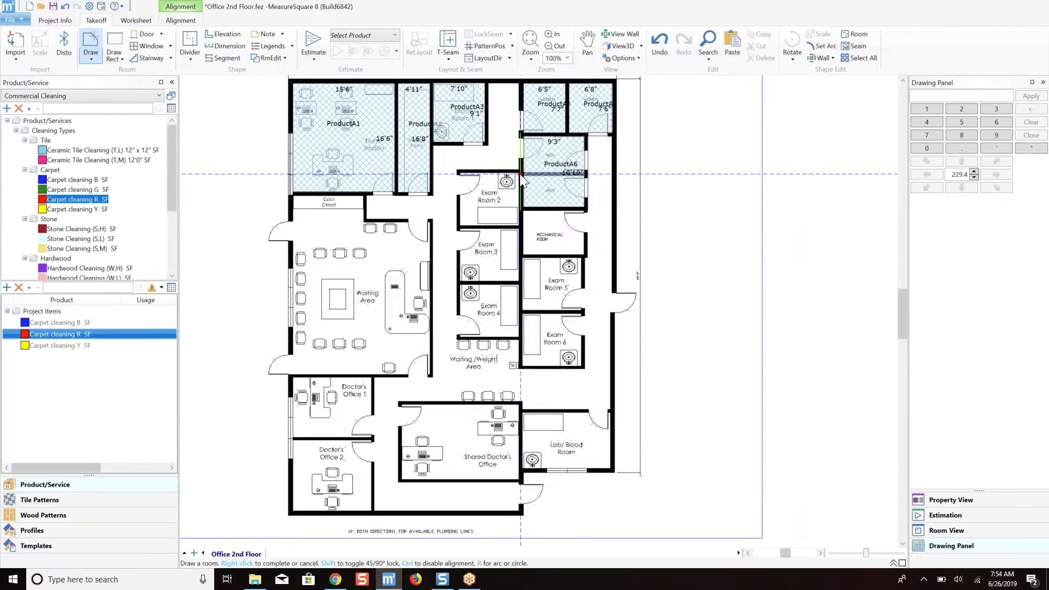
pyautogui.click(520, 173)
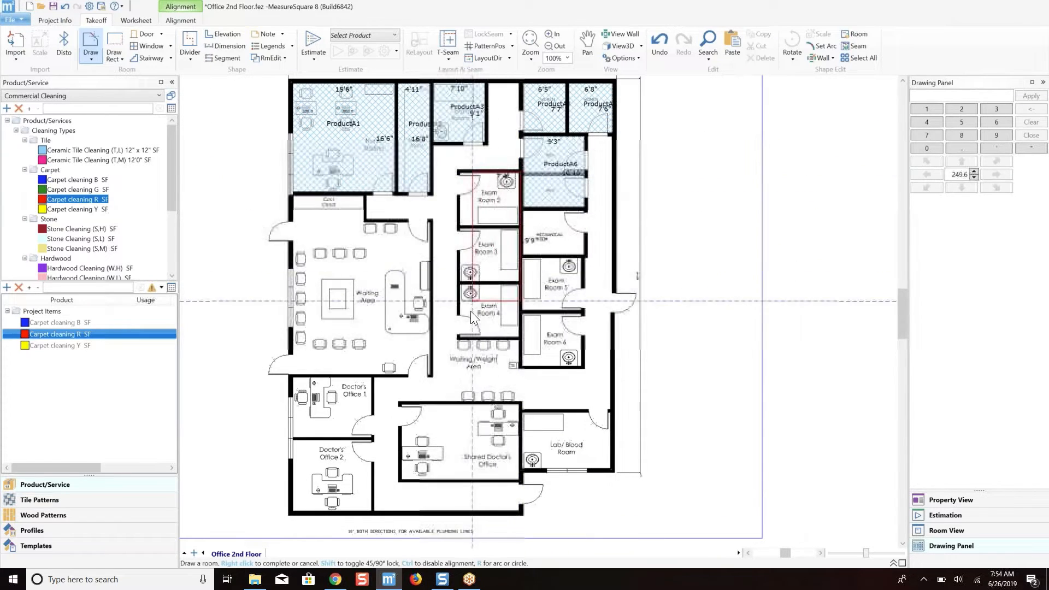
pyautogui.click(458, 335)
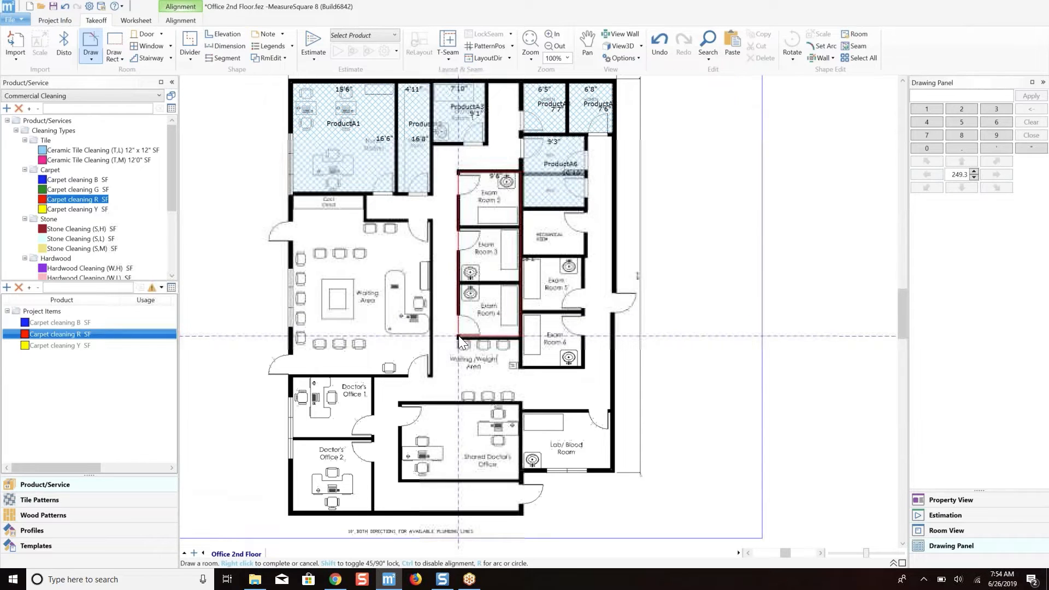
pyautogui.rightClick(457, 335)
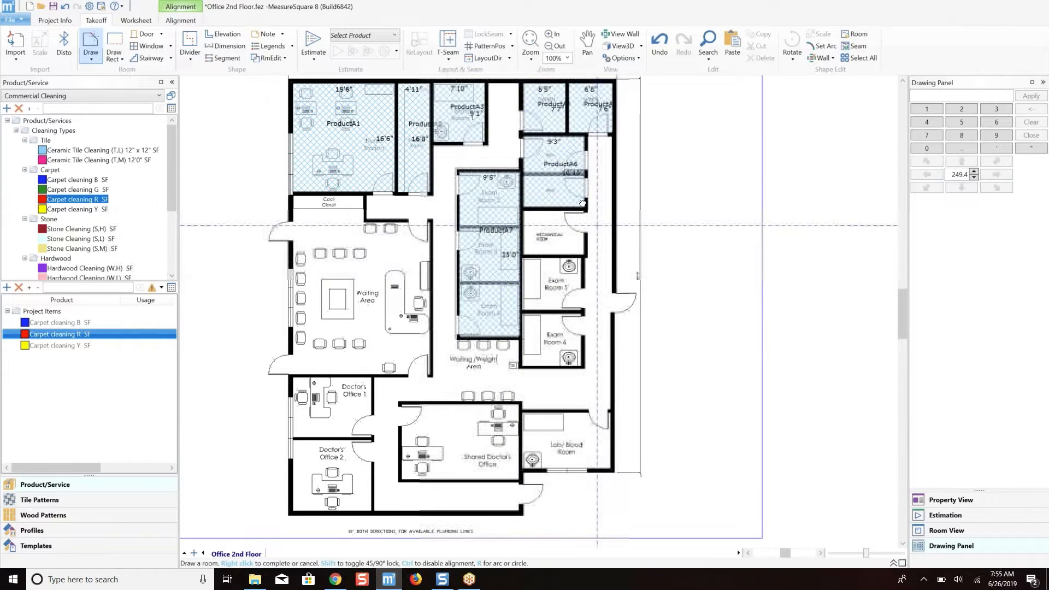
# Draw one room spanning the Mechanical Room and Exam Rooms 5 and 6, about 8'11" by 23'8".
pyautogui.moveTo(597, 225); pyautogui.dragTo(580, 201, button='middle')
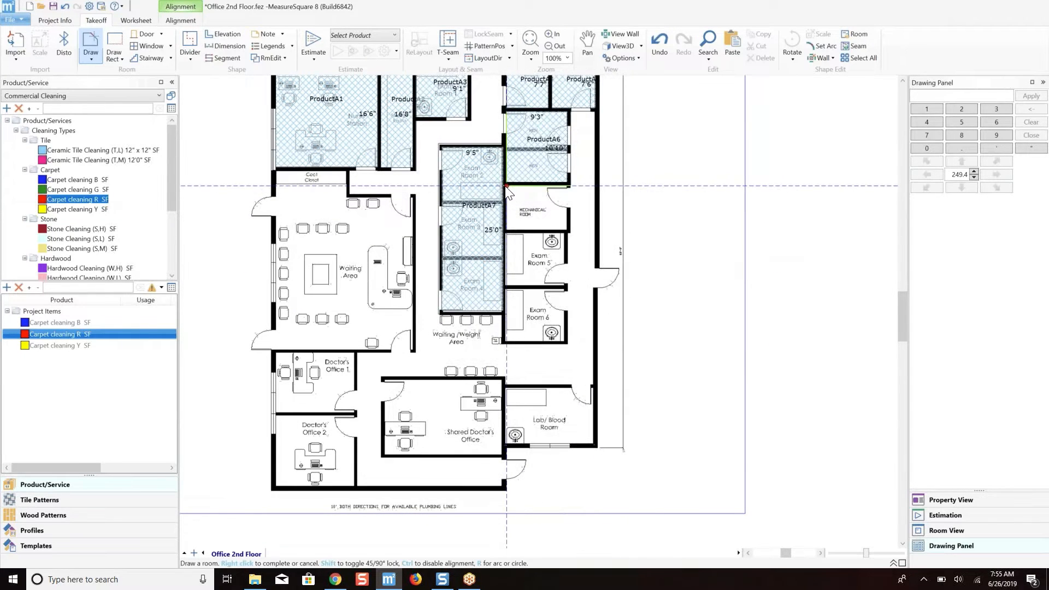
pyautogui.click(507, 187)
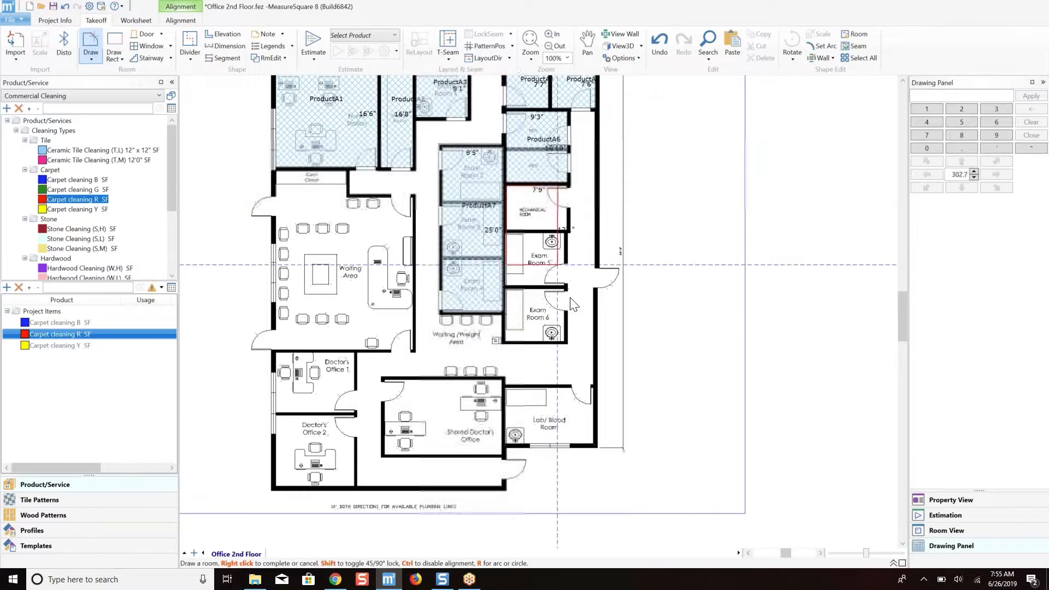
pyautogui.click(566, 342)
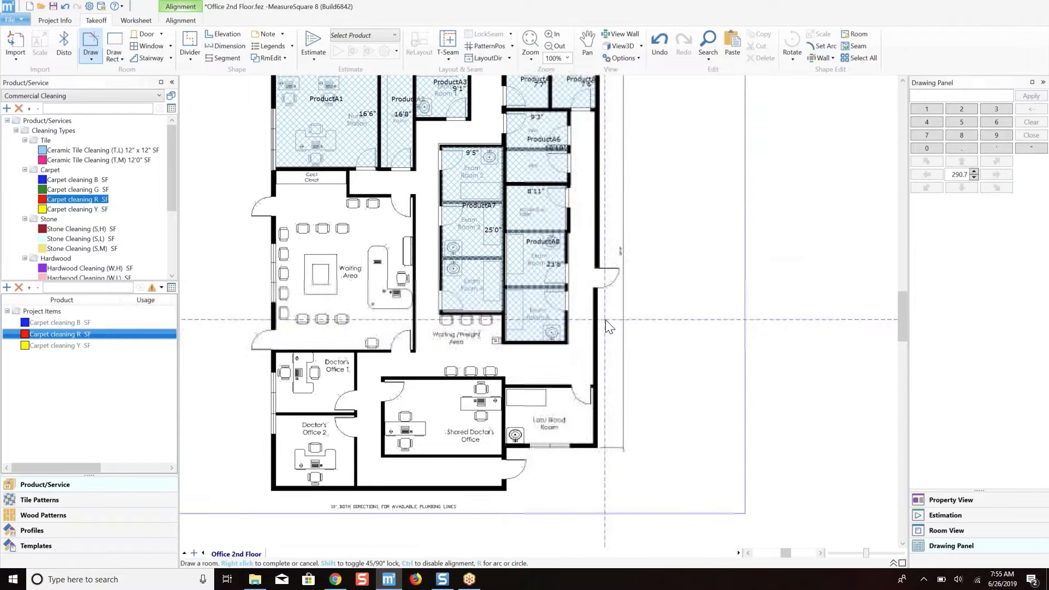
# Draw rooms over Doctor's Office 1, about 11'11" by 9'1", and Doctor's Office 2, about 11'11" by 10'8".
pyautogui.moveTo(518, 276); pyautogui.dragTo(573, 256, button='middle')
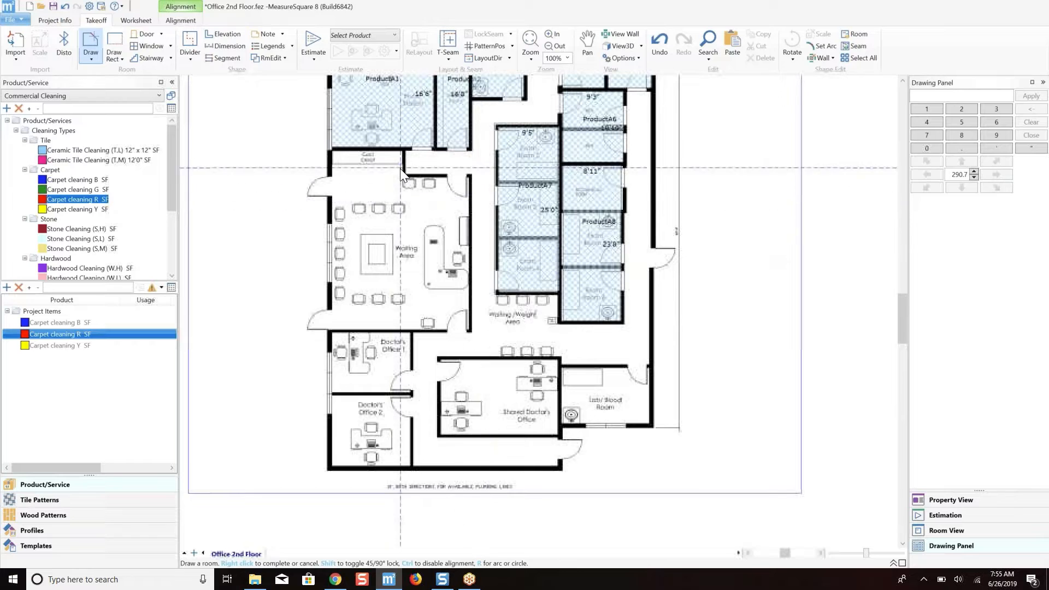
pyautogui.scroll(1, 388, 241)
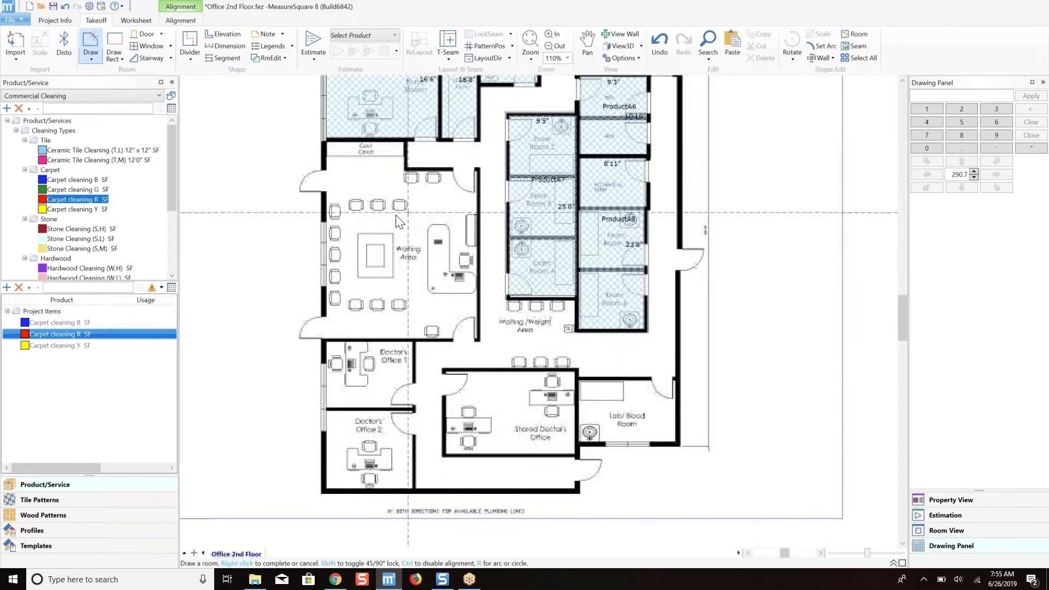
pyautogui.scroll(3, 458, 265)
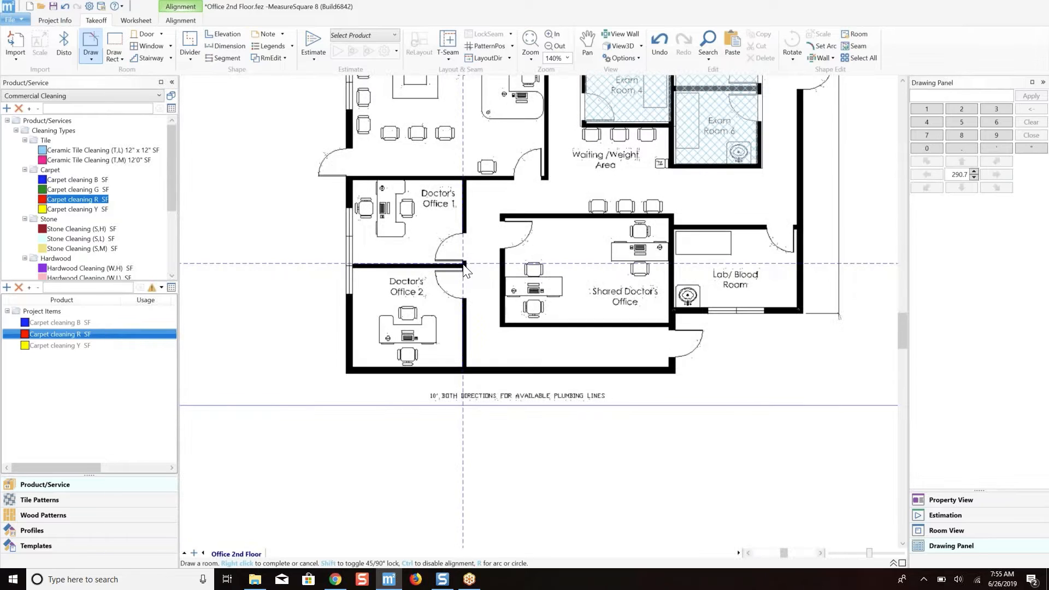
pyautogui.moveTo(462, 264); pyautogui.dragTo(353, 182)
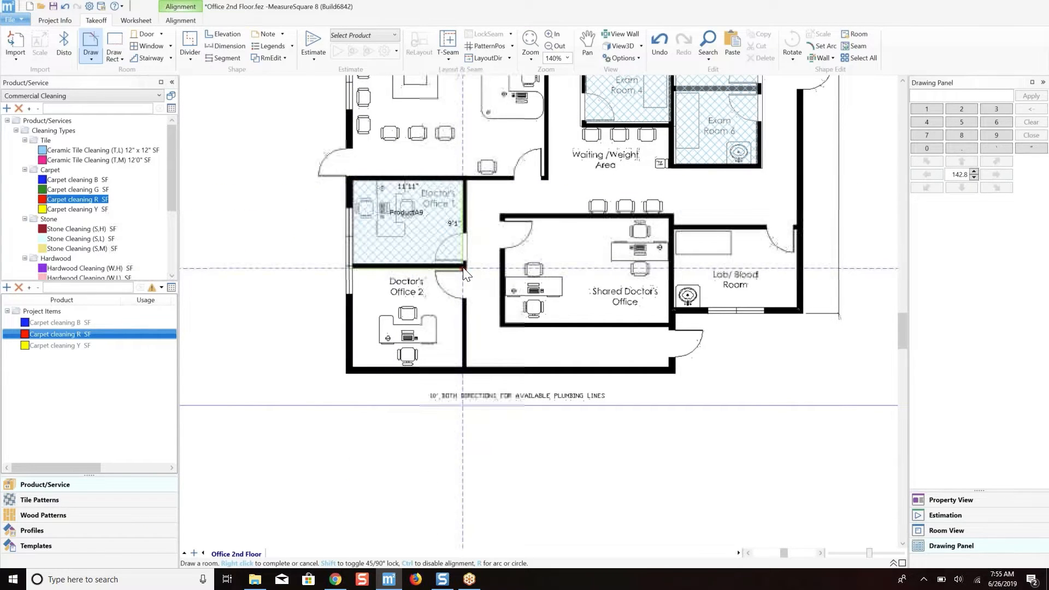
pyautogui.moveTo(462, 270); pyautogui.dragTo(352, 371)
# Draw a room over the Shared Doctor's Office, about 17'11" by 11'5".
pyautogui.scroll(-4, 552, 238)
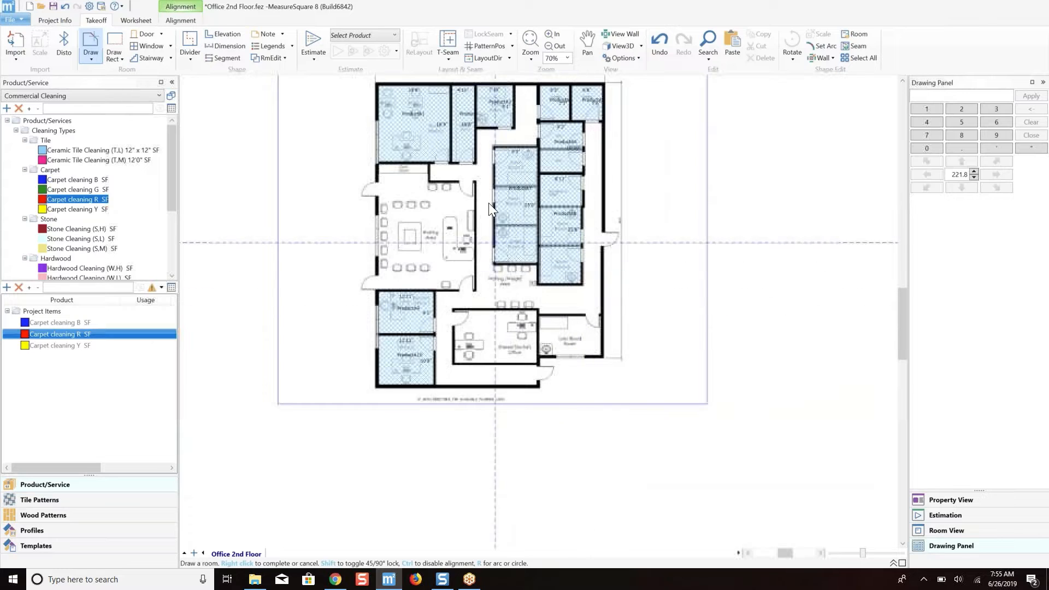
pyautogui.scroll(3, 526, 333)
pyautogui.scroll(2, 527, 332)
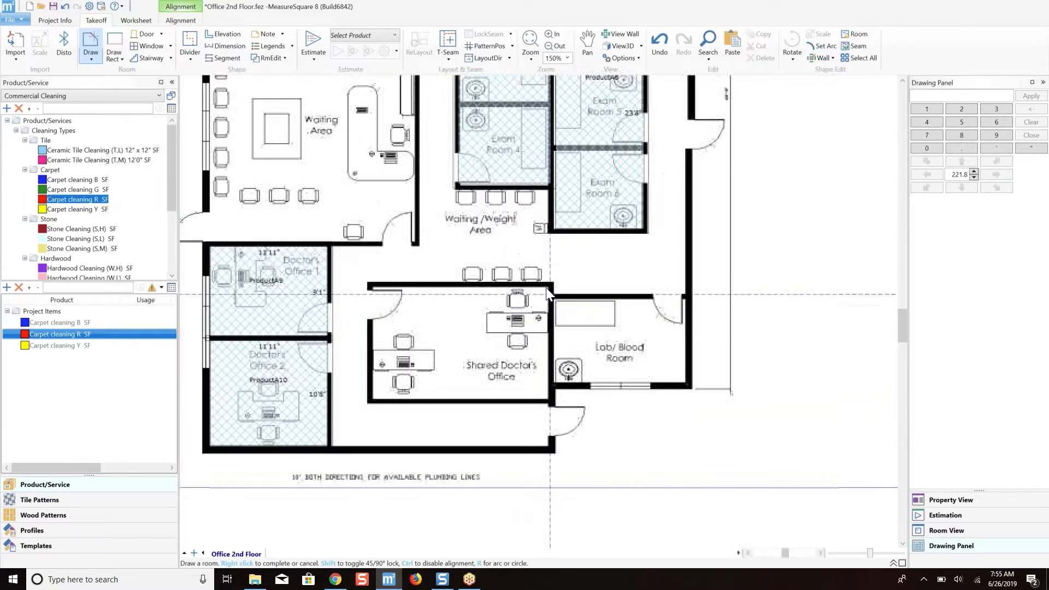
pyautogui.click(548, 286)
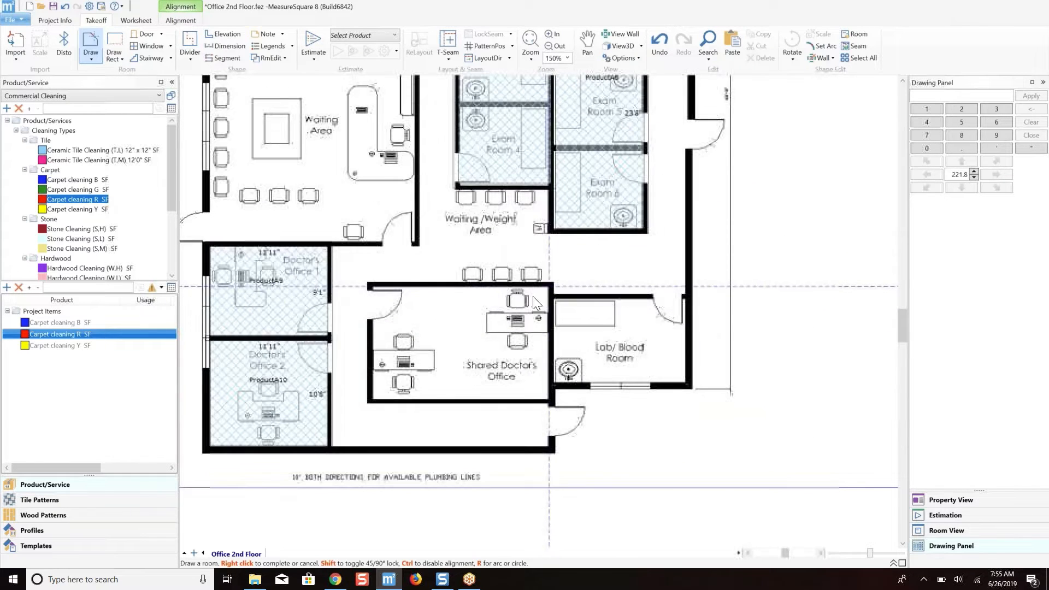
pyautogui.click(373, 399)
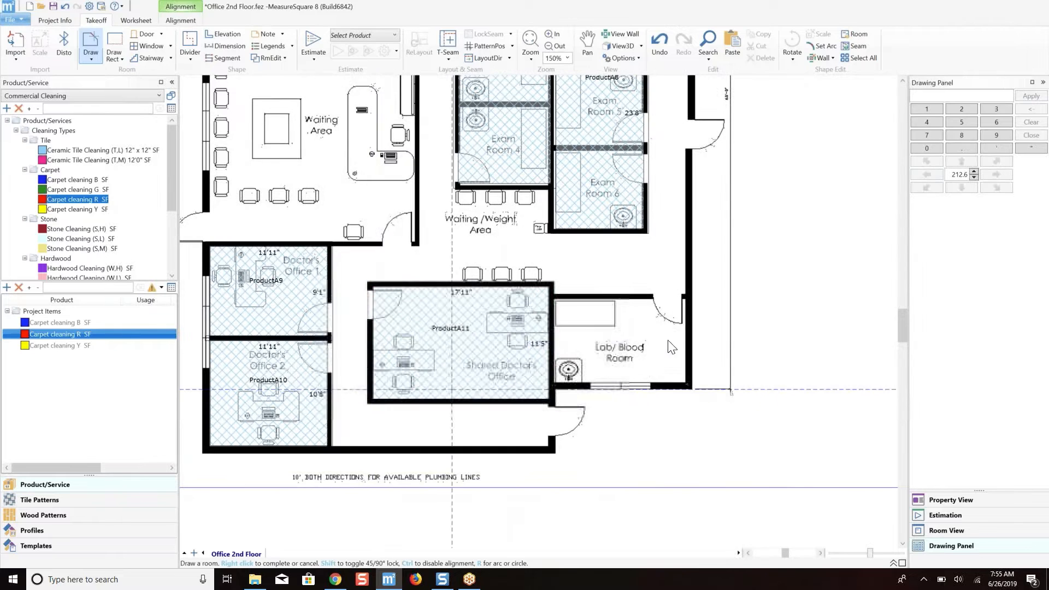
# Draw a room over the Lab/Blood Room, about 13'5" by 8'6", along its inner walls.
pyautogui.scroll(2, 674, 328)
pyautogui.click(397, 280)
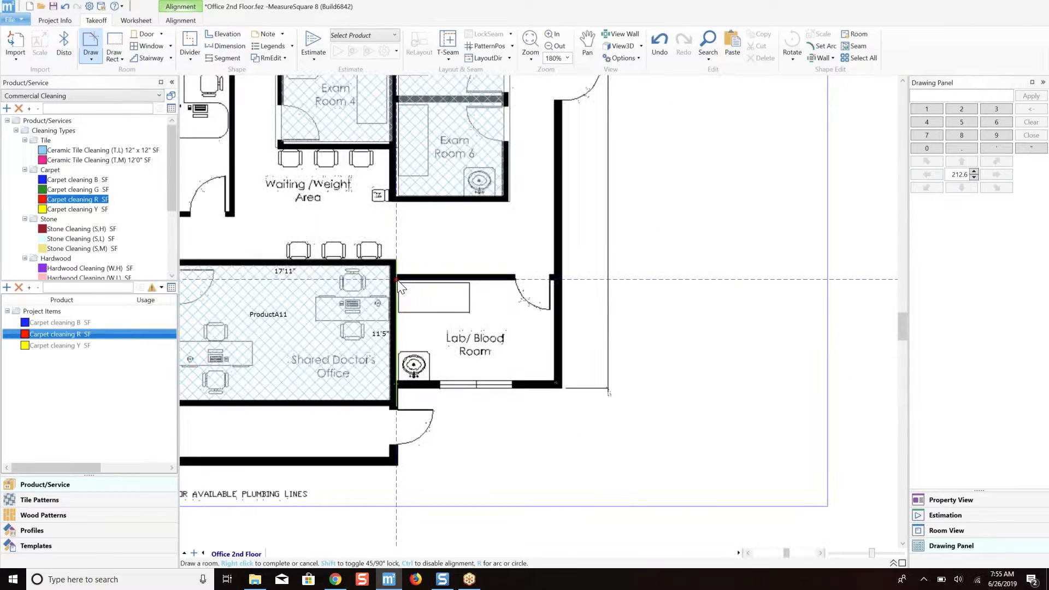
pyautogui.click(555, 381)
pyautogui.scroll(-4, 352, 301)
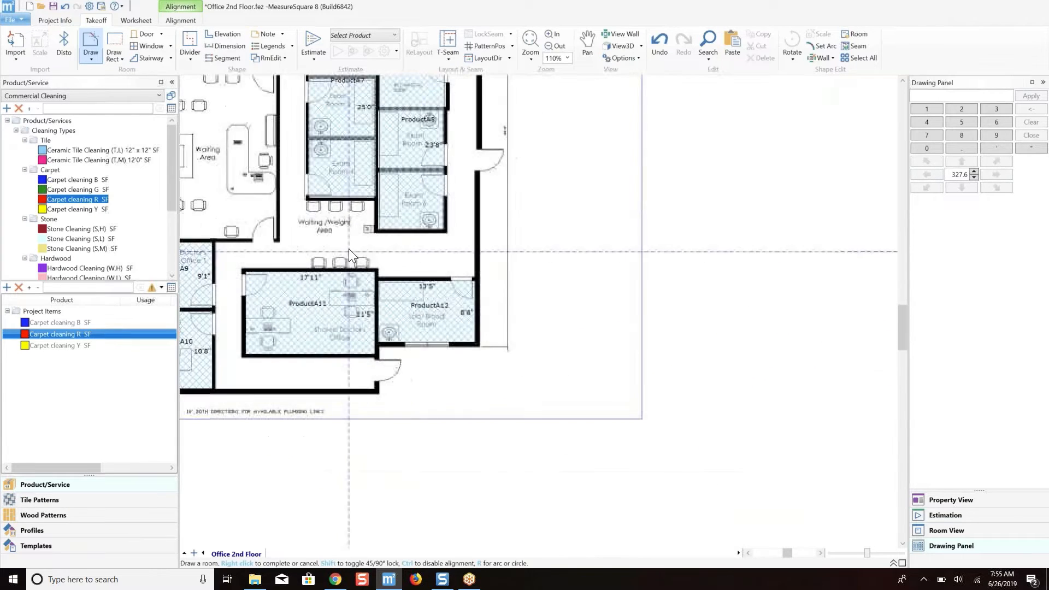
# Draw a room over the Waiting Area and coat closet, about 21'0" by 27'4", following the inner walls around the closet notch.
pyautogui.scroll(-2, 481, 269)
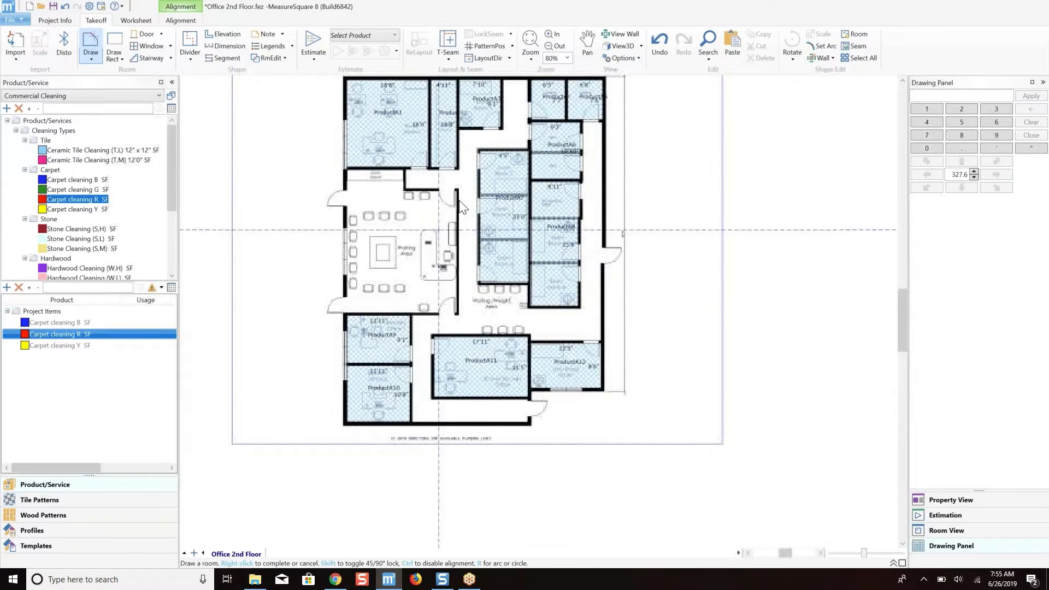
pyautogui.scroll(6, 385, 202)
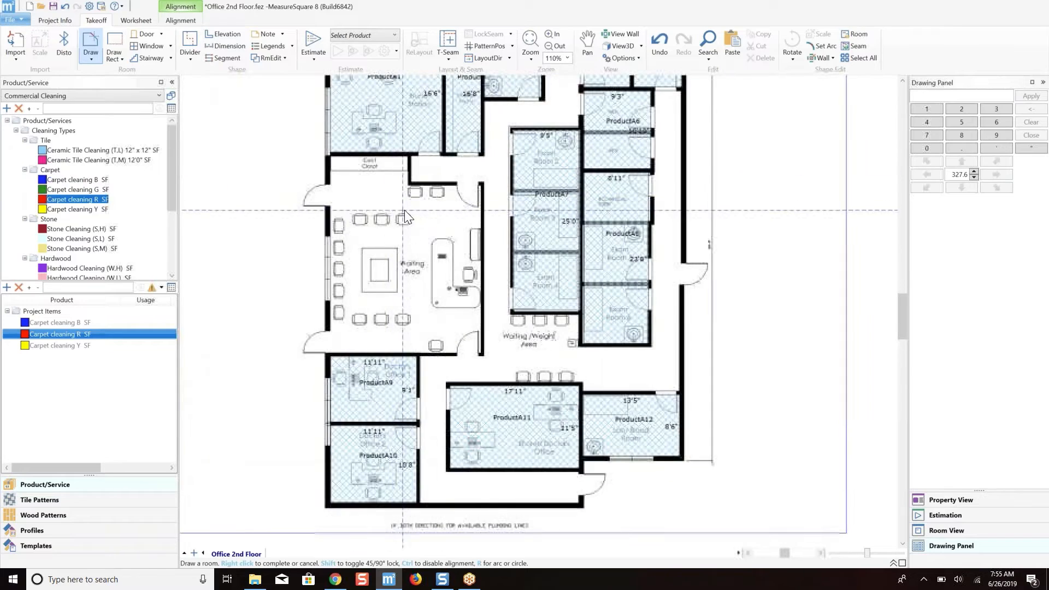
pyautogui.scroll(1, 395, 201)
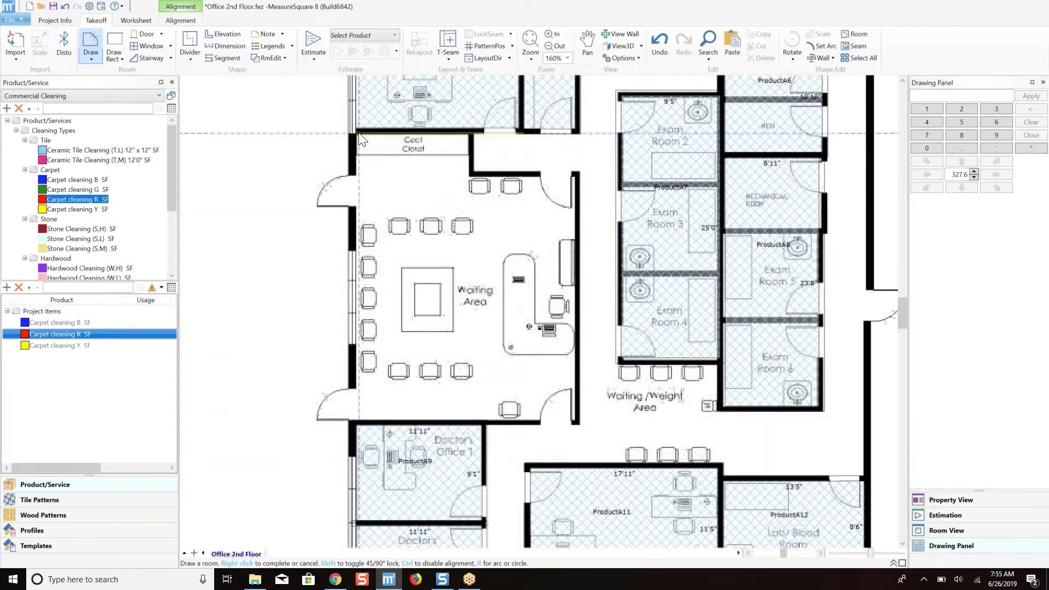
pyautogui.click(358, 133)
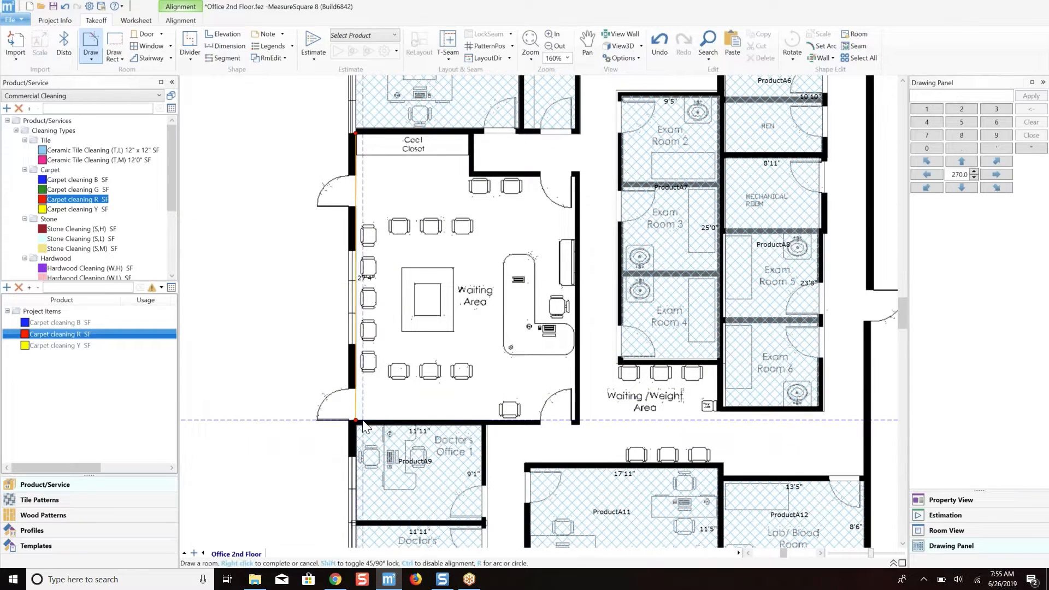
pyautogui.click(576, 422)
pyautogui.click(574, 176)
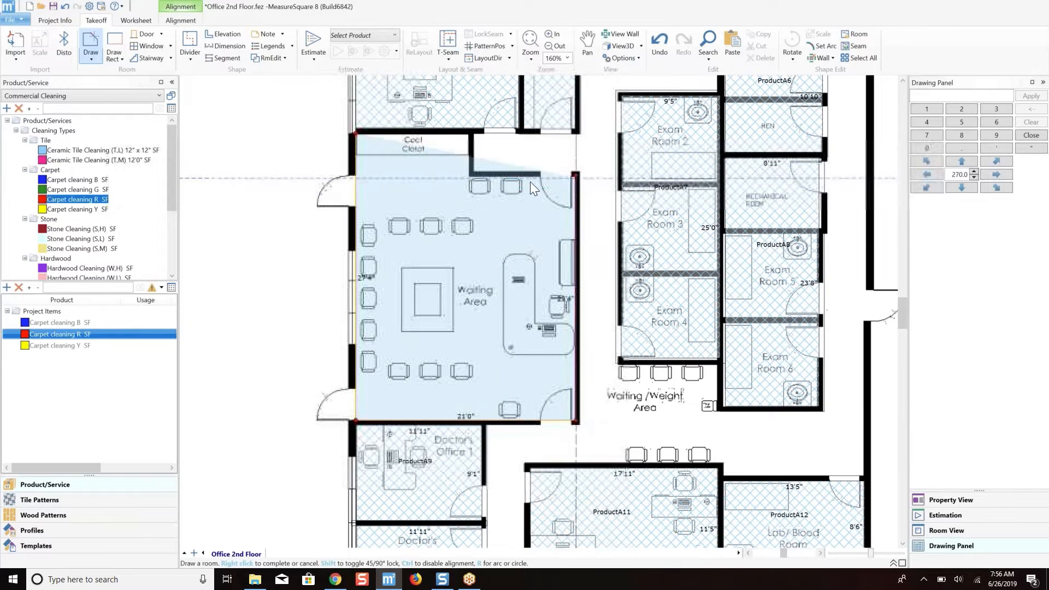
pyautogui.click(468, 177)
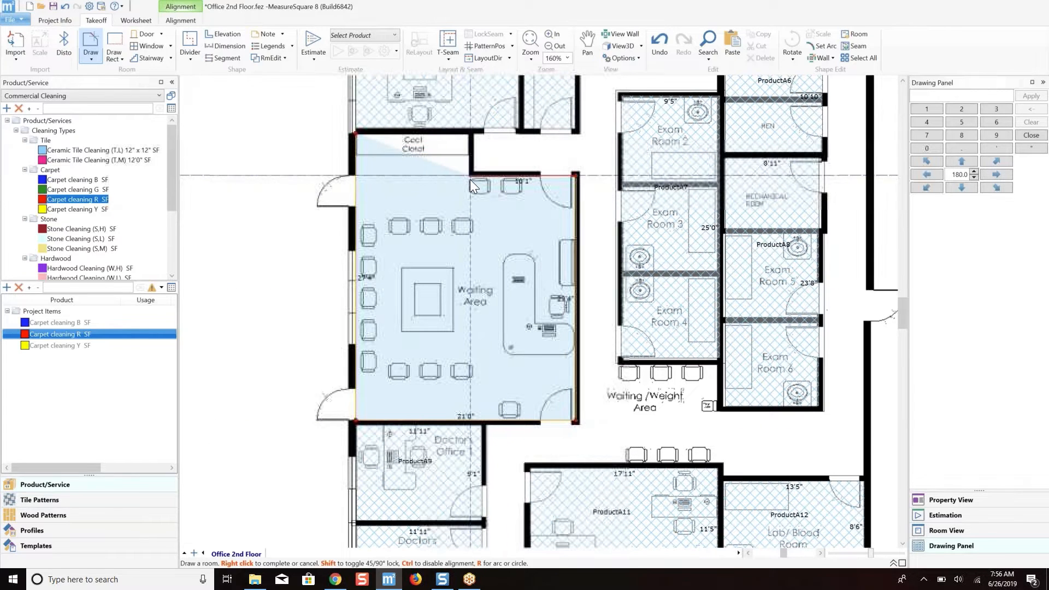
pyautogui.click(469, 135)
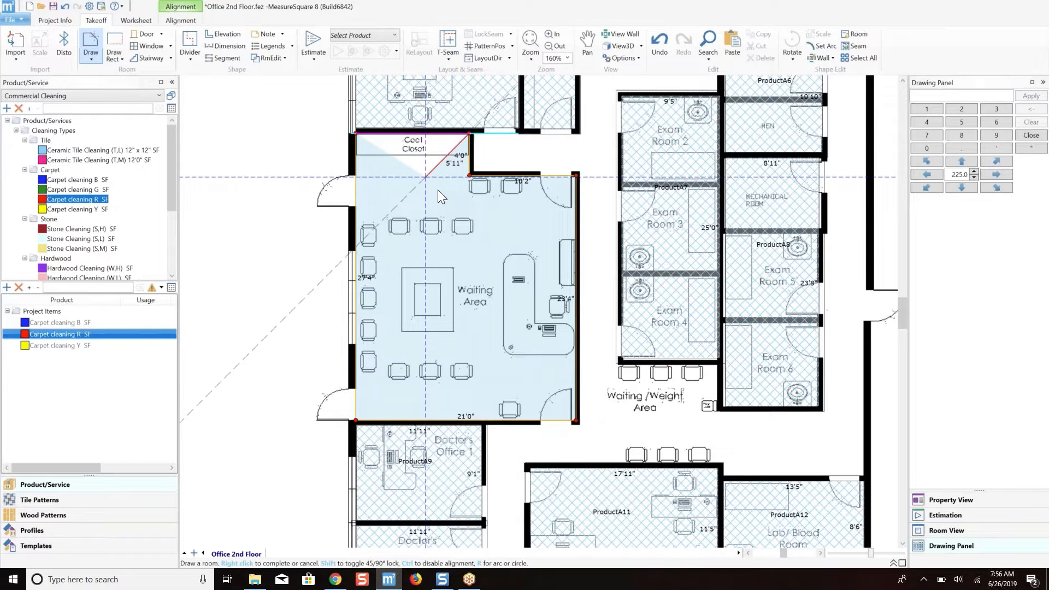
pyautogui.rightClick(438, 189)
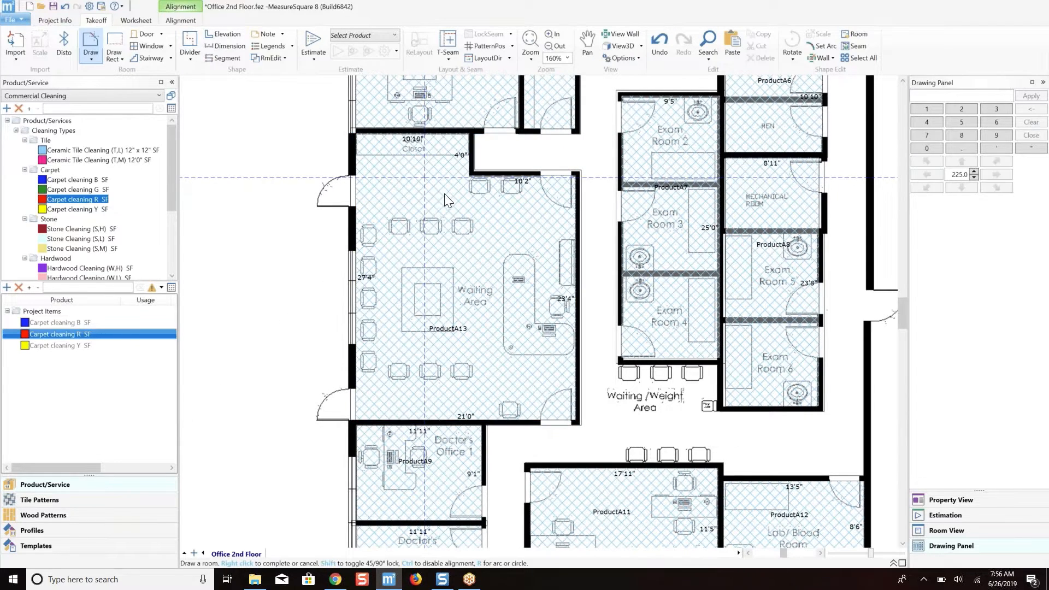
pyautogui.scroll(-2, 457, 217)
pyautogui.moveTo(466, 221); pyautogui.dragTo(373, 230, button='middle')
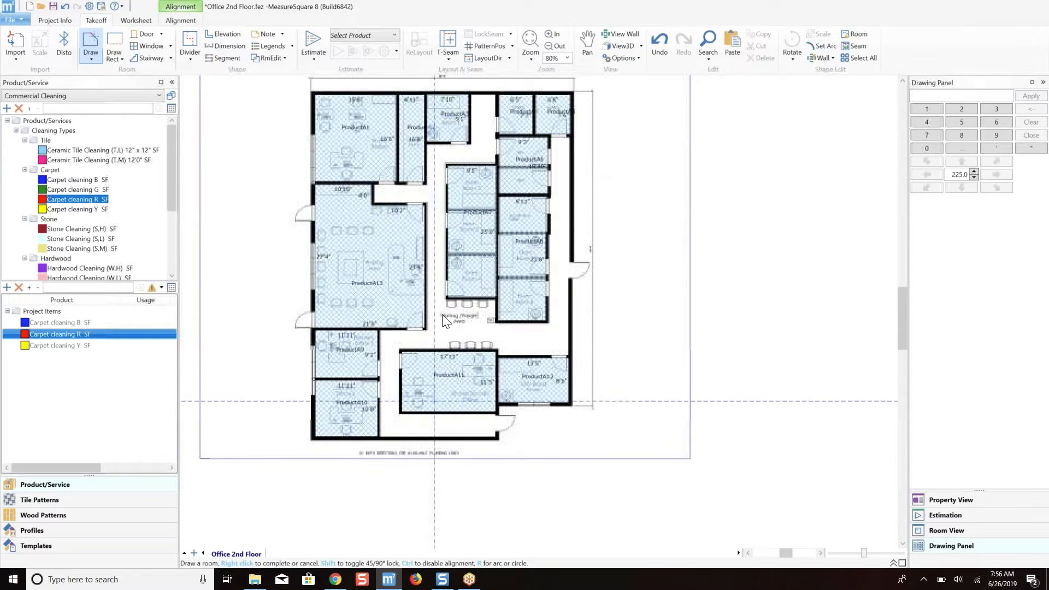
pyautogui.scroll(4, 461, 146)
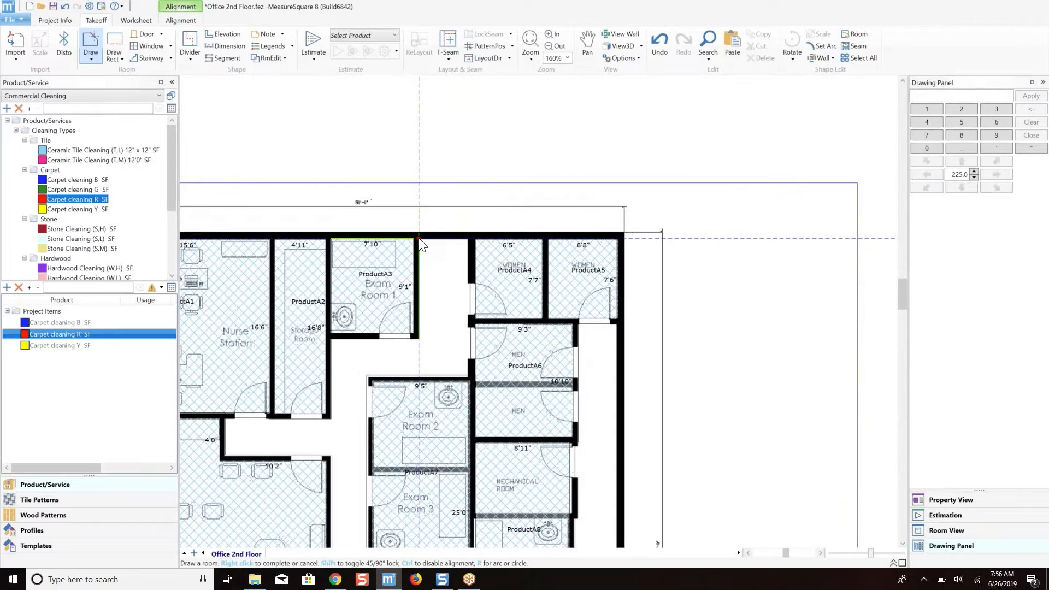
pyautogui.click(419, 239)
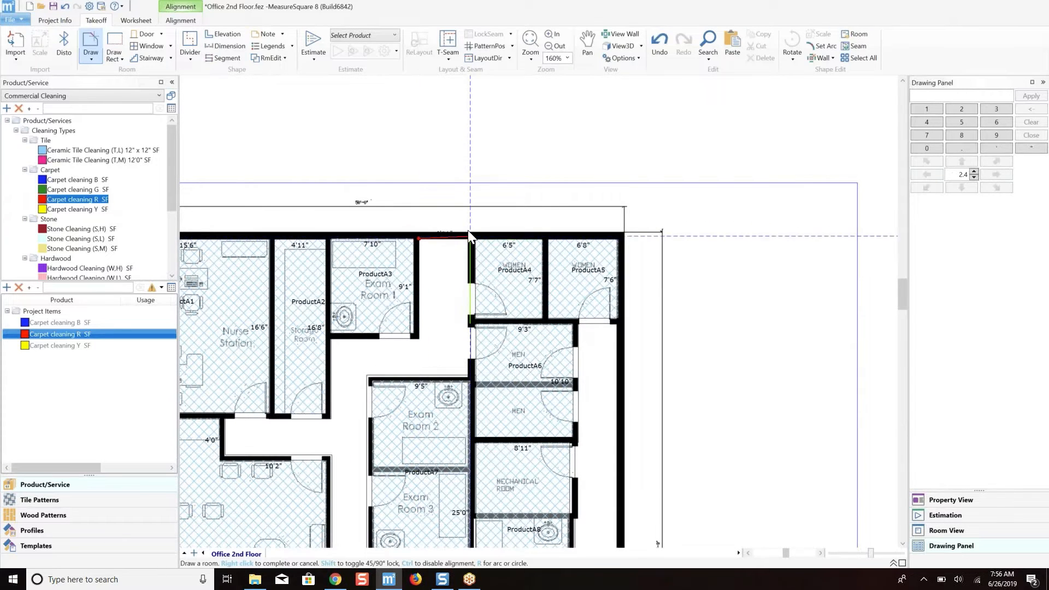
pyautogui.rightClick(459, 220)
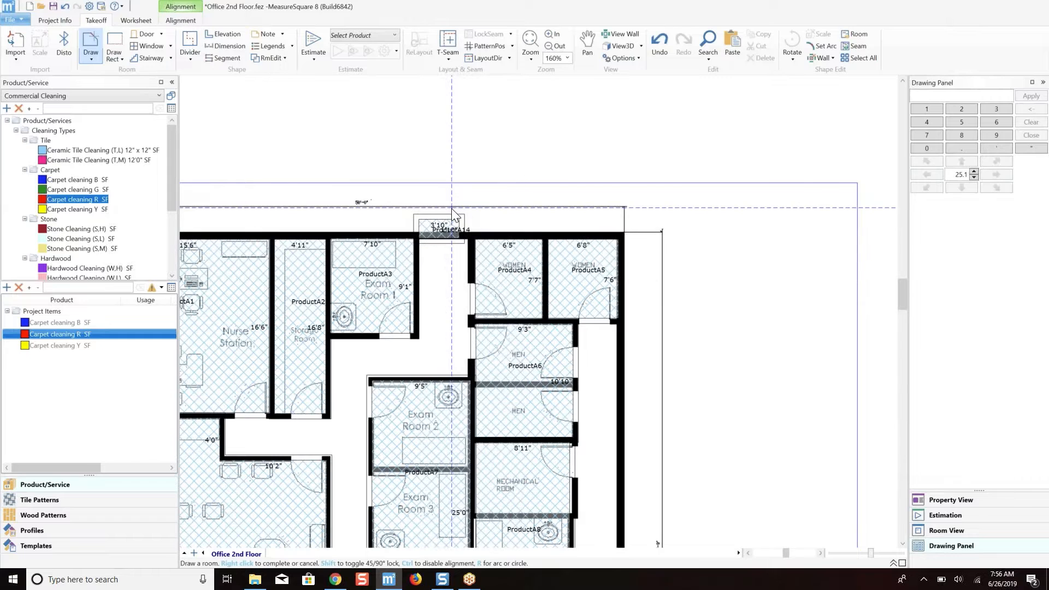
pyautogui.hotkey('ctrl', 'z')
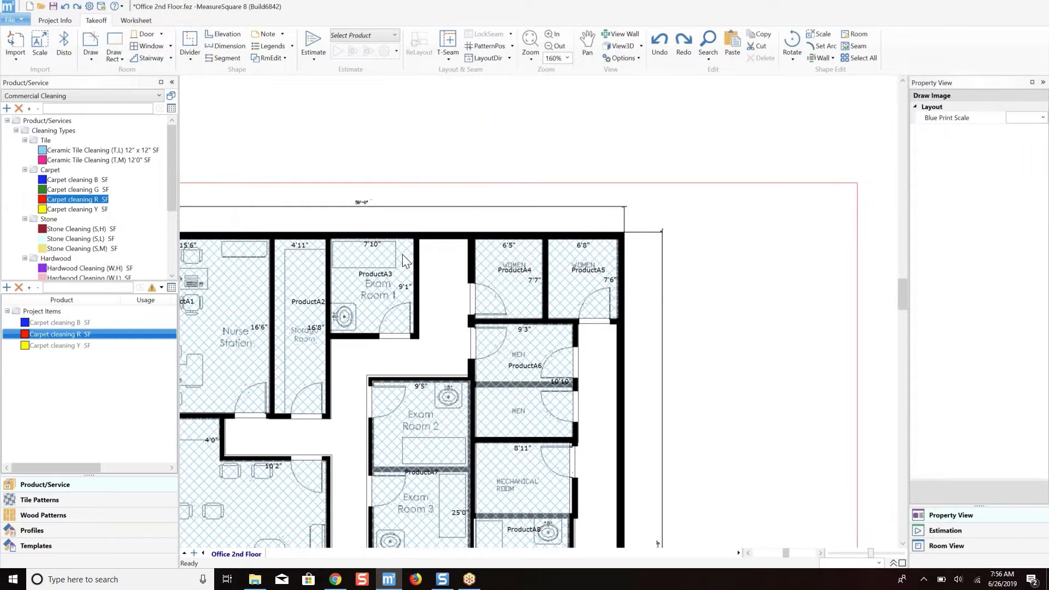
# Draw a small room about 4'9" by 3'2" outside the upper exterior wall beside Exam Room 1 and shift it slightly off the wall.
pyautogui.click(93, 41)
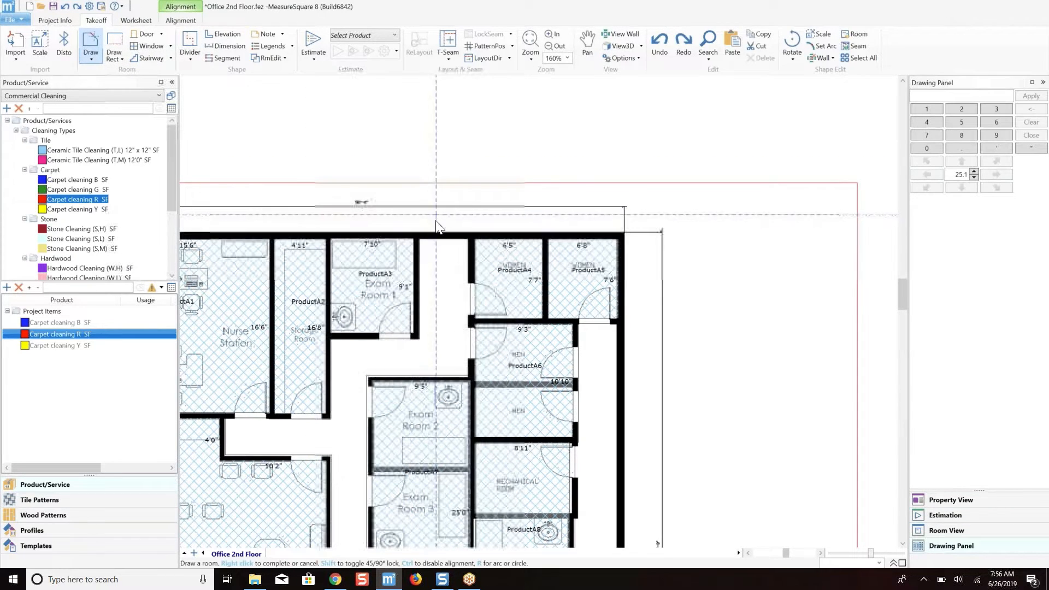
pyautogui.click(419, 241)
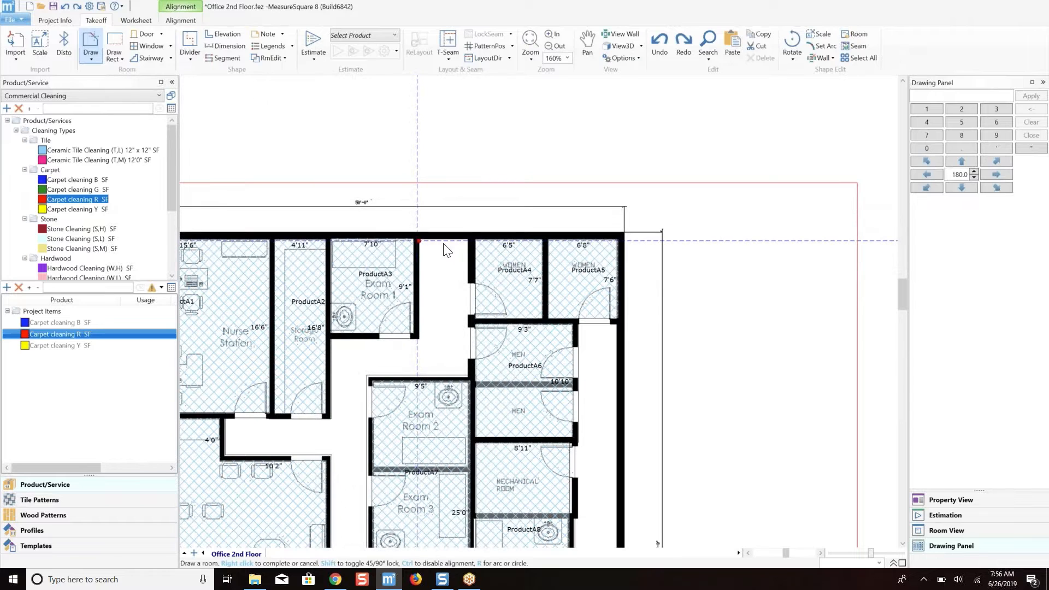
pyautogui.click(468, 240)
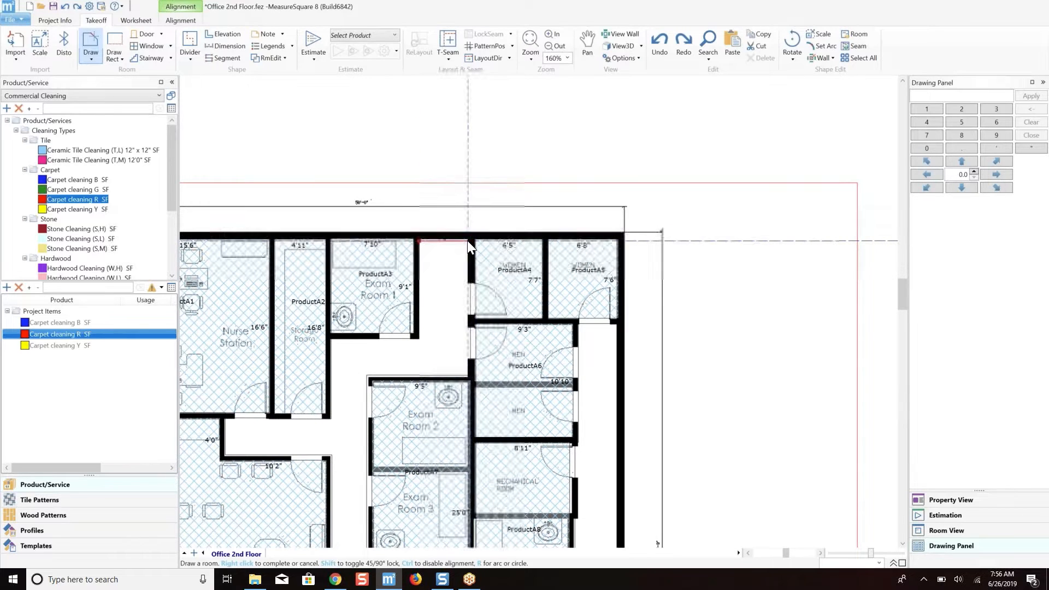
pyautogui.click(469, 208)
pyautogui.click(419, 208)
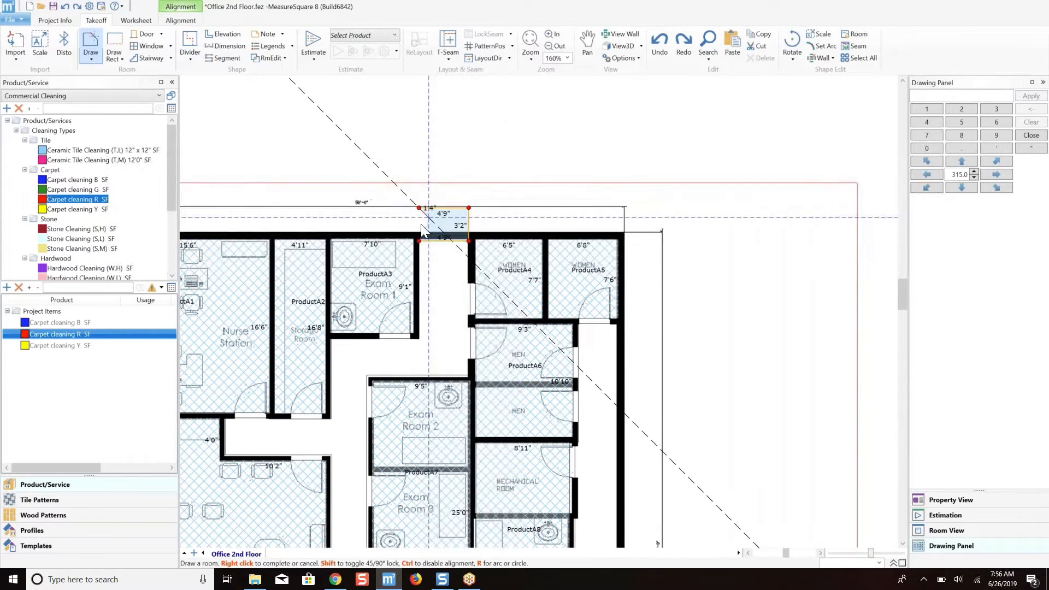
pyautogui.click(418, 241)
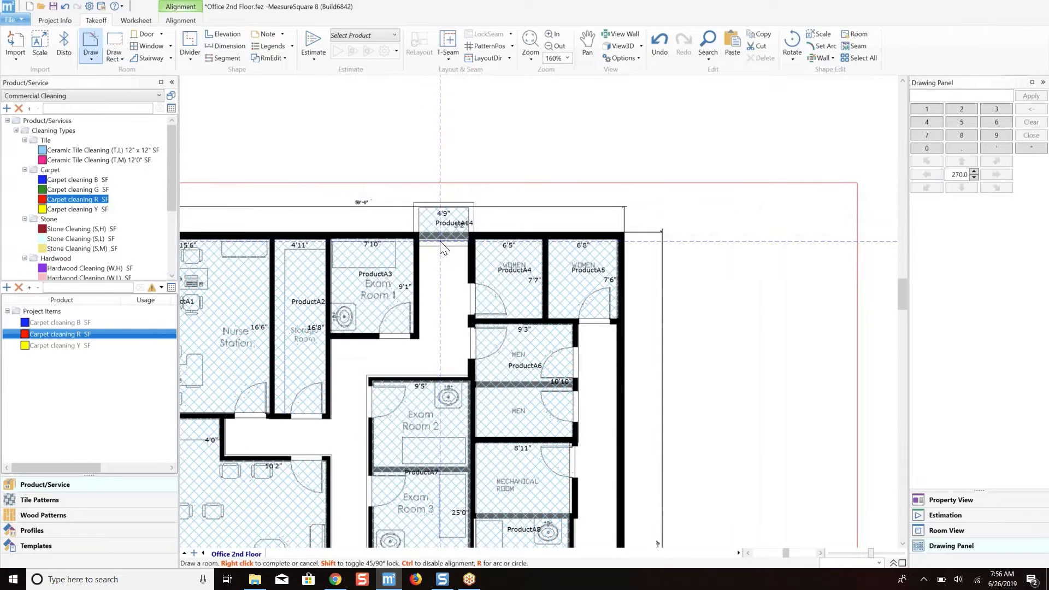
pyautogui.rightClick(441, 241)
pyautogui.scroll(5, 440, 236)
pyautogui.moveTo(439, 235); pyautogui.dragTo(441, 227)
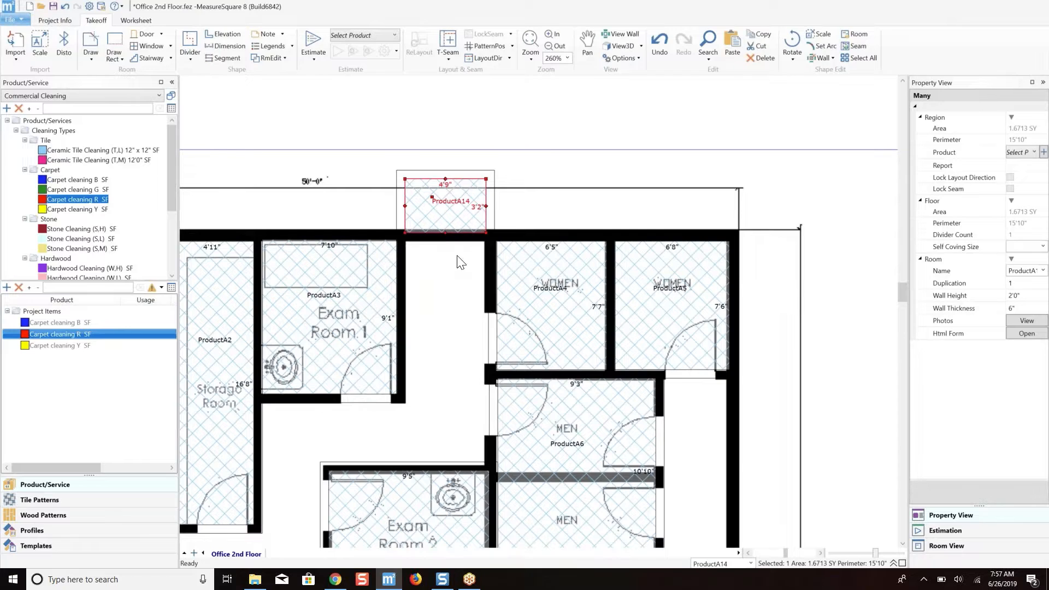
# Start outlining the corridor room along the 21'11" lower wall, around the Shared Doctor's Office and along the Lab/Blood Room's 13'5" upper wall.
pyautogui.scroll(-4, 451, 218)
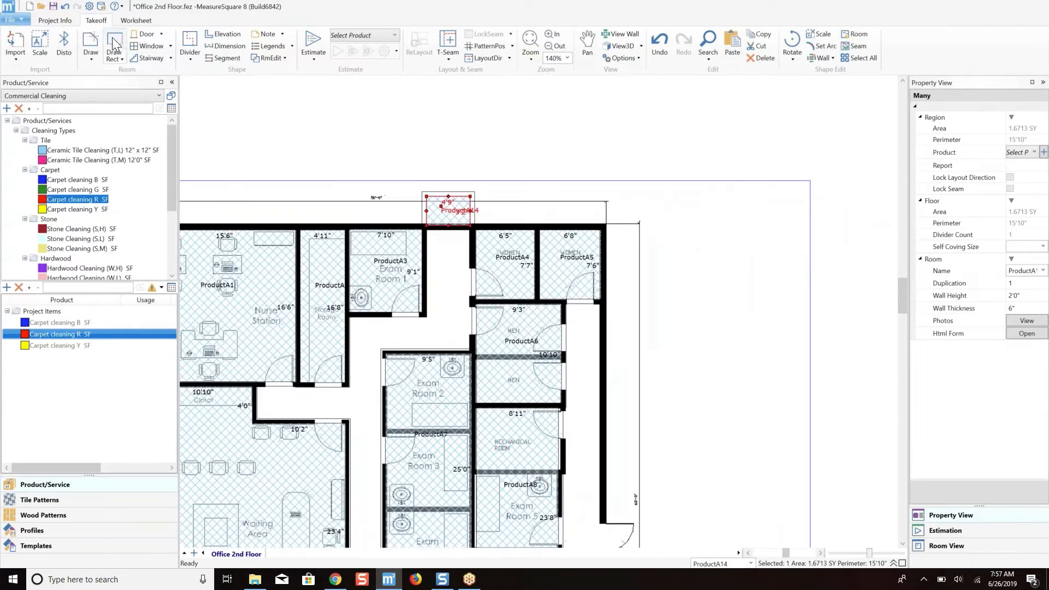
pyautogui.click(92, 42)
pyautogui.scroll(-5, 457, 305)
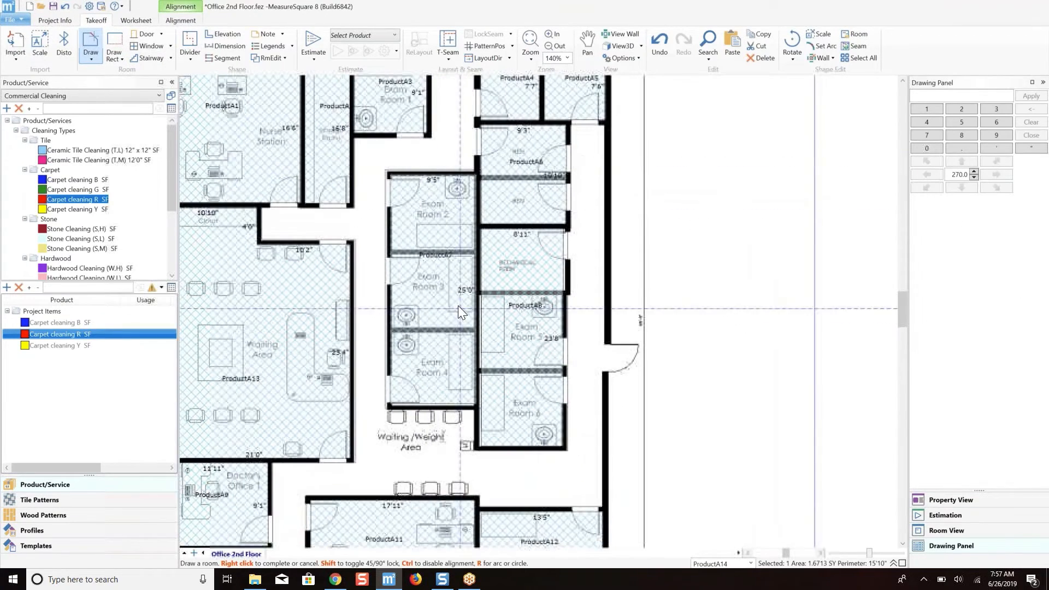
pyautogui.scroll(-2, 451, 256)
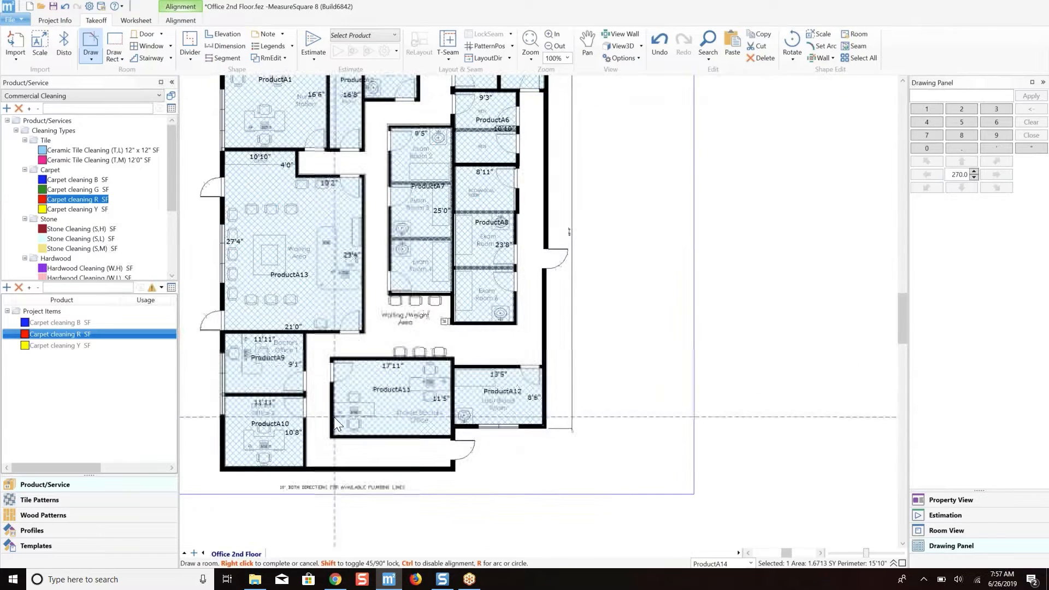
pyautogui.scroll(1, 333, 417)
pyautogui.click(301, 477)
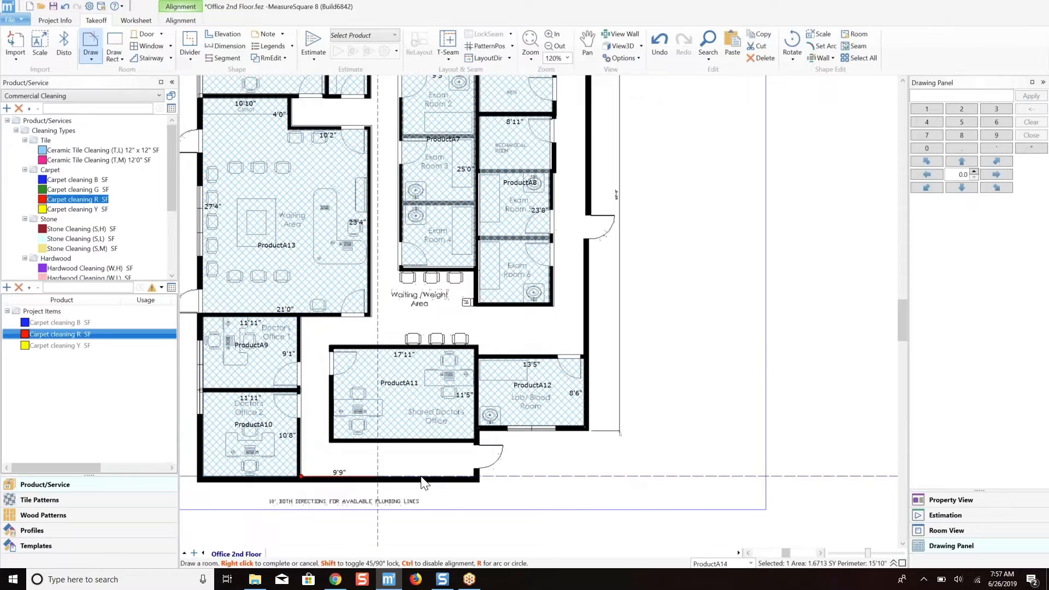
pyautogui.click(473, 477)
pyautogui.click(473, 442)
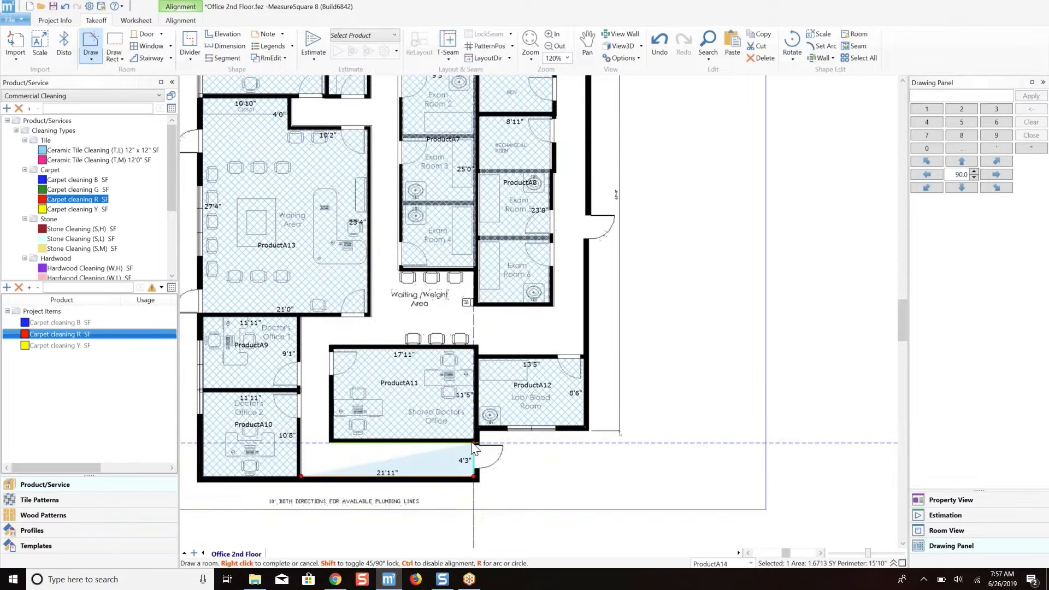
pyautogui.click(329, 441)
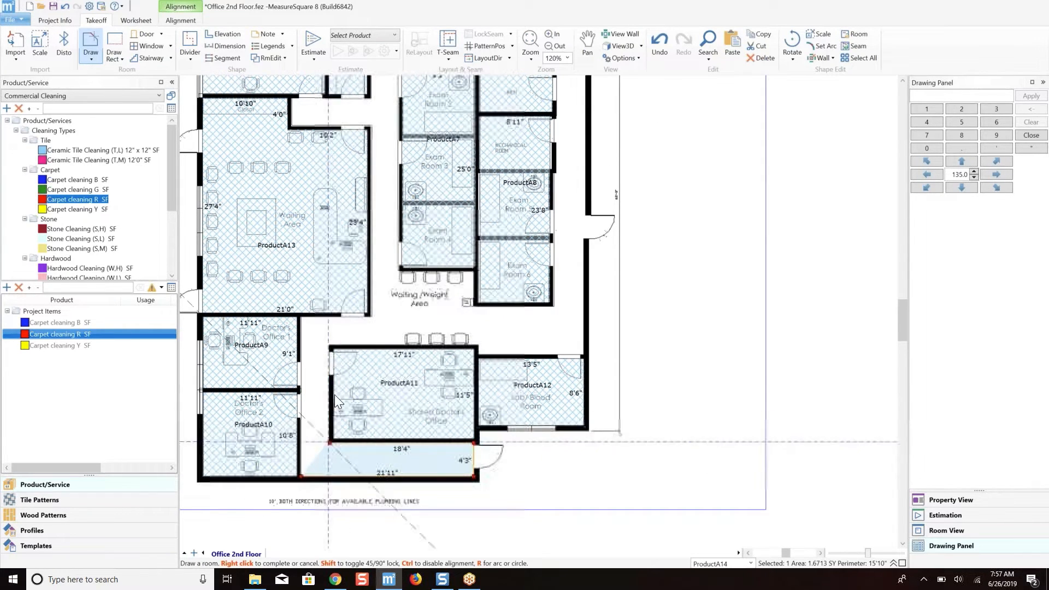
pyautogui.click(330, 344)
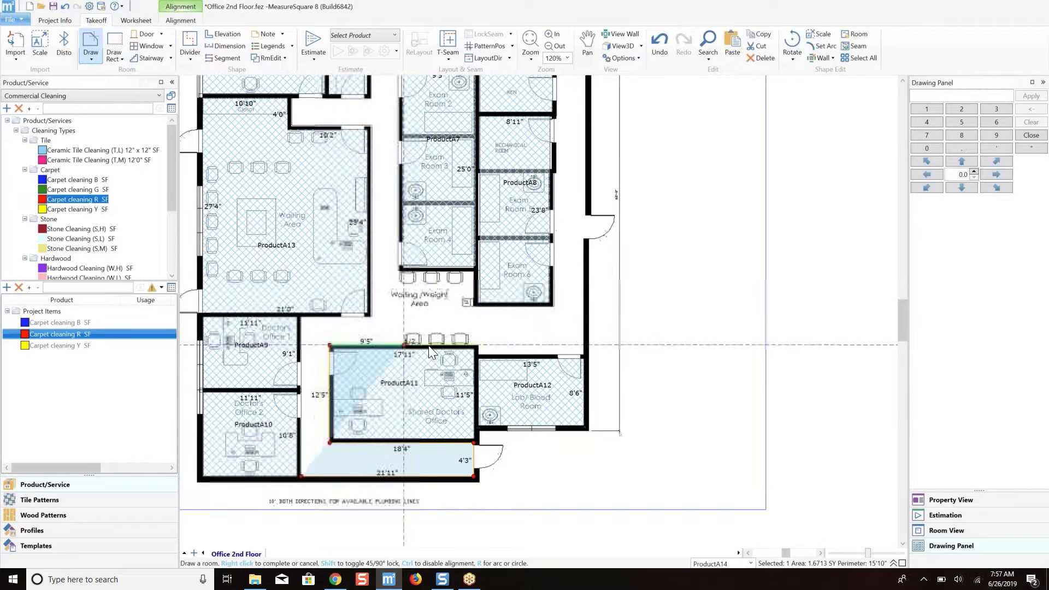
pyautogui.click(479, 354)
pyautogui.click(480, 355)
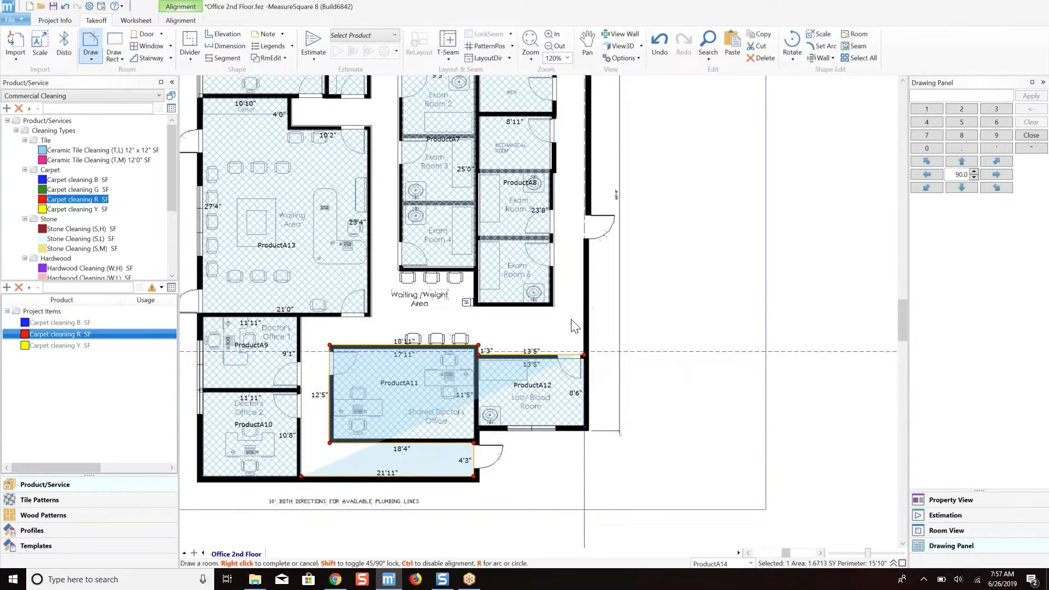
# Extend the corridor outline about 41'8" up the outer wall and complete it around the restrooms, exam rooms and Waiting/Weight Area.
pyautogui.scroll(4, 572, 309)
pyautogui.scroll(-3, 572, 309)
pyautogui.moveTo(586, 277); pyautogui.dragTo(590, 364, button='middle')
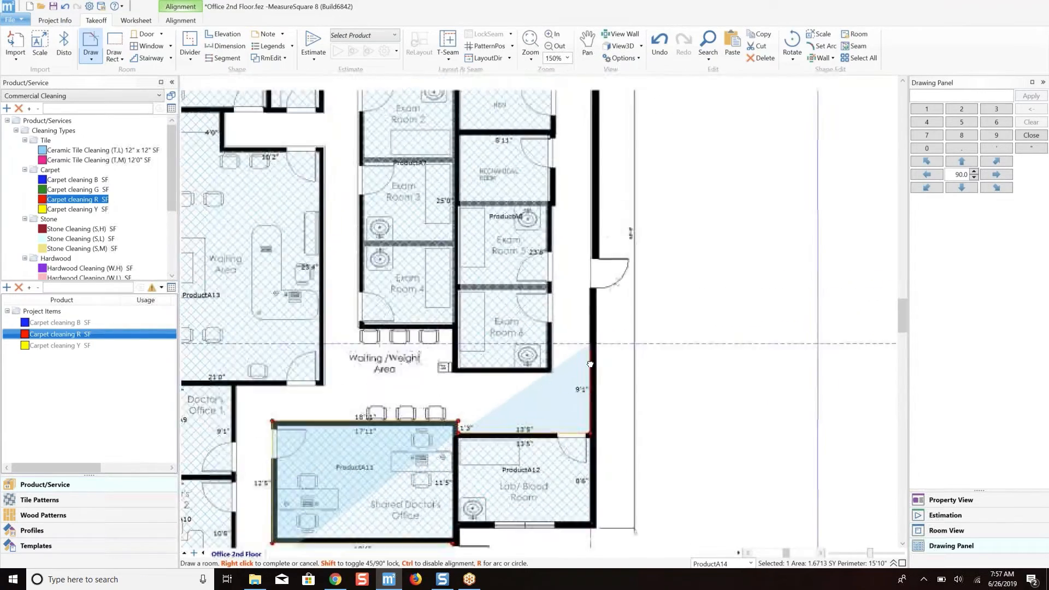
pyautogui.scroll(-2, 590, 360)
pyautogui.moveTo(591, 217); pyautogui.dragTo(603, 333, button='middle')
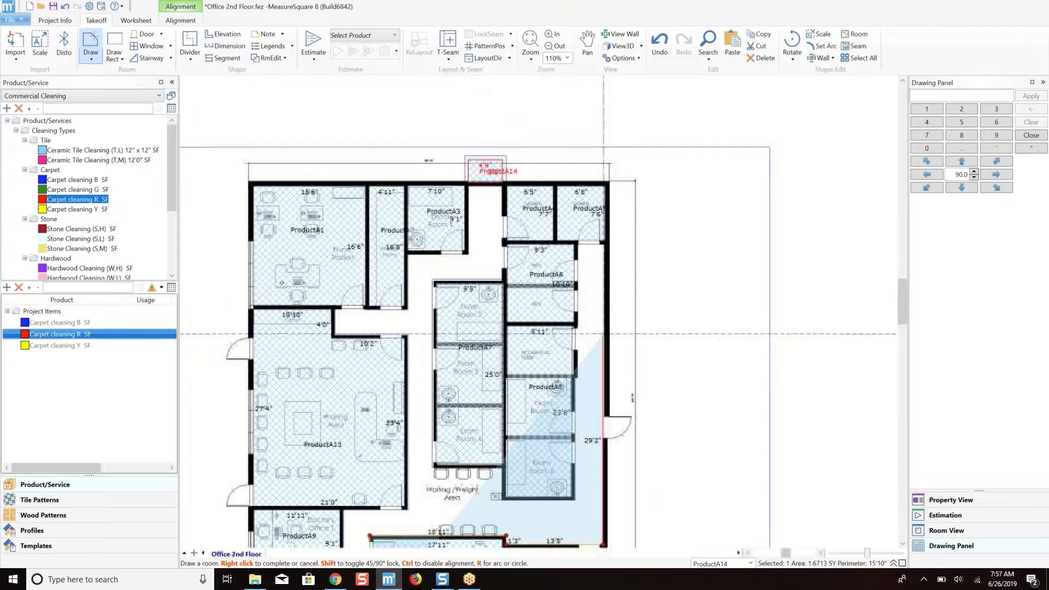
pyautogui.click(603, 246)
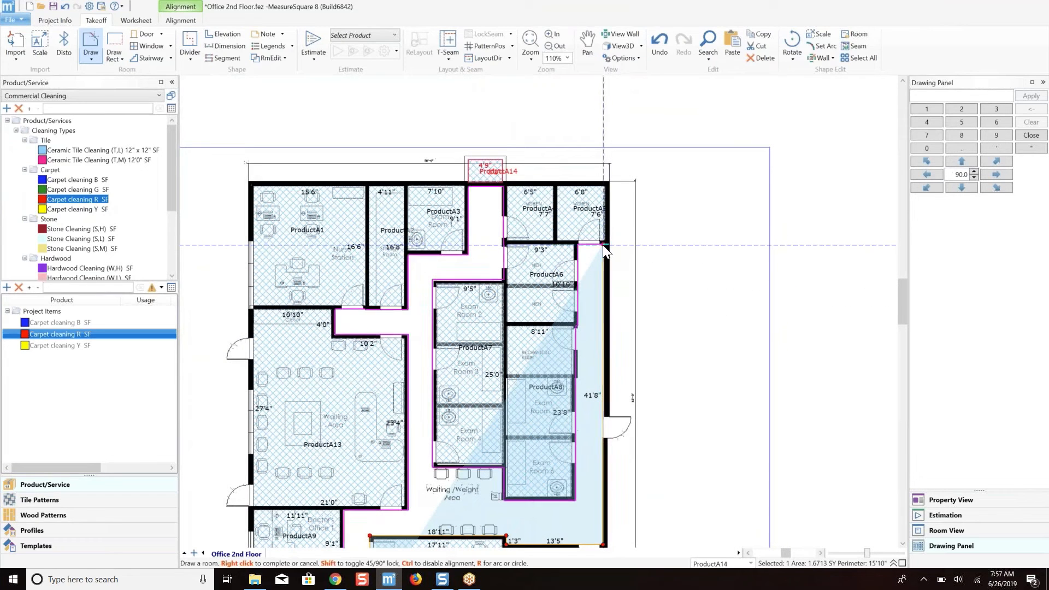
pyautogui.moveTo(592, 295); pyautogui.dragTo(594, 249, button='middle')
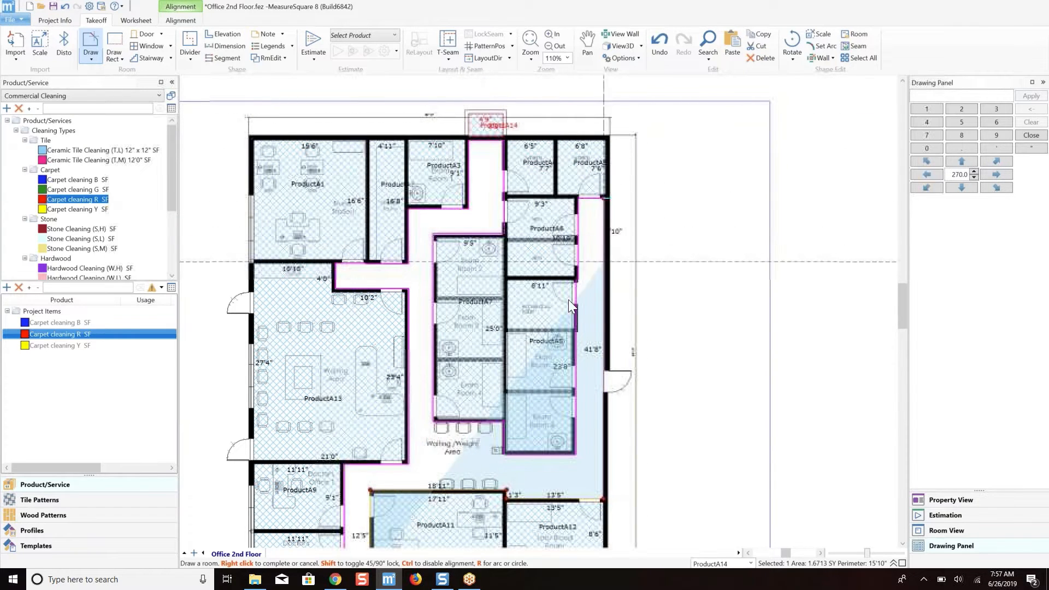
pyautogui.scroll(-3, 625, 313)
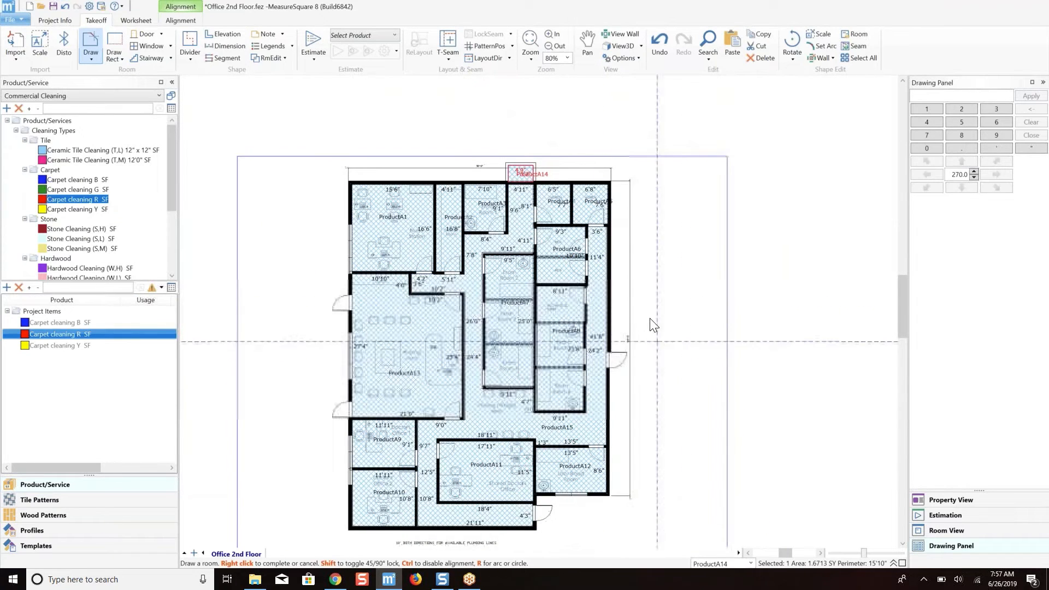
pyautogui.rightClick(578, 308)
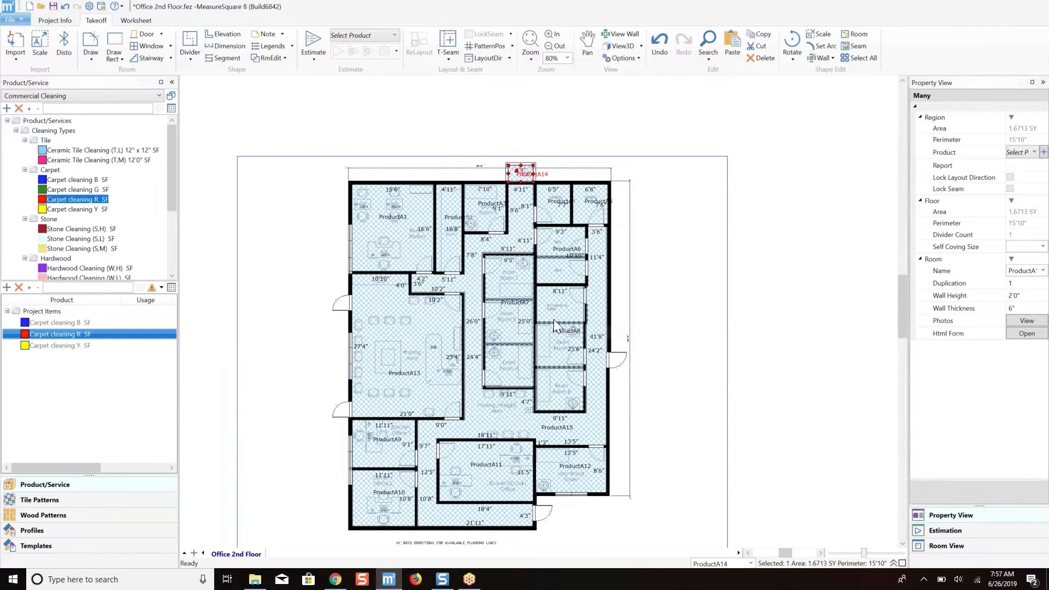
# Move the small 4'9" by 3'2" room farther up, clear of the floor plan's overall dimension line.
pyautogui.scroll(4, 498, 163)
pyautogui.scroll(5, 549, 178)
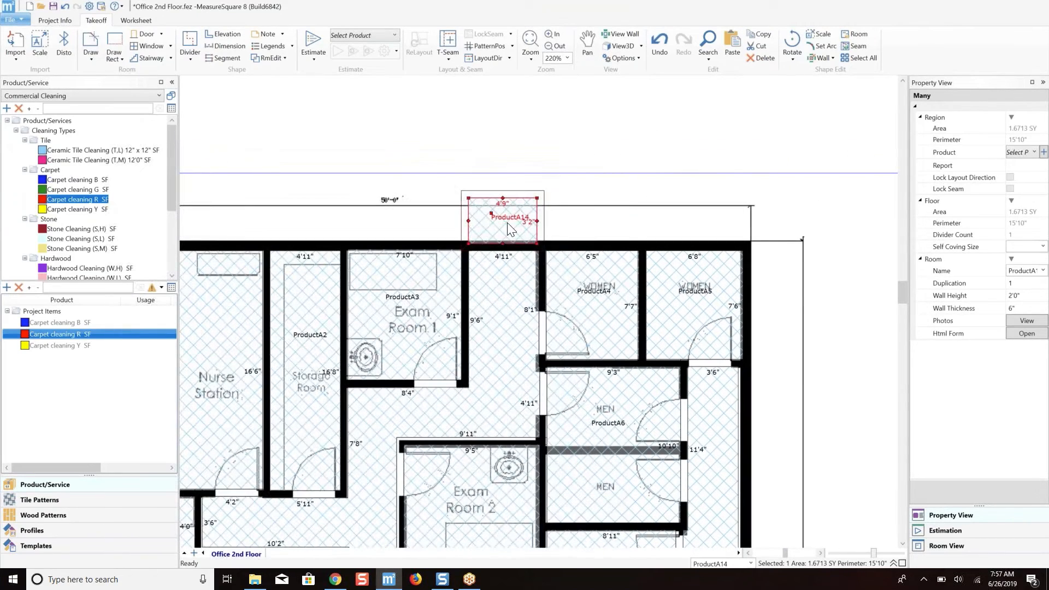
pyautogui.moveTo(498, 208); pyautogui.dragTo(503, 133)
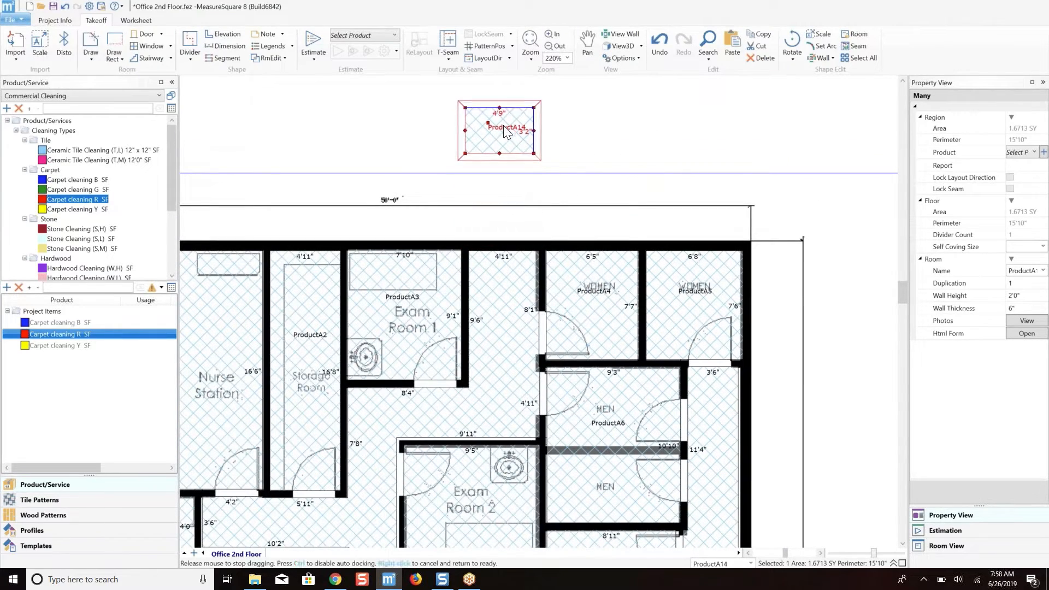
# Delete the small 4'9" by 3'2" room drawn above the floor plan.
pyautogui.click(518, 249)
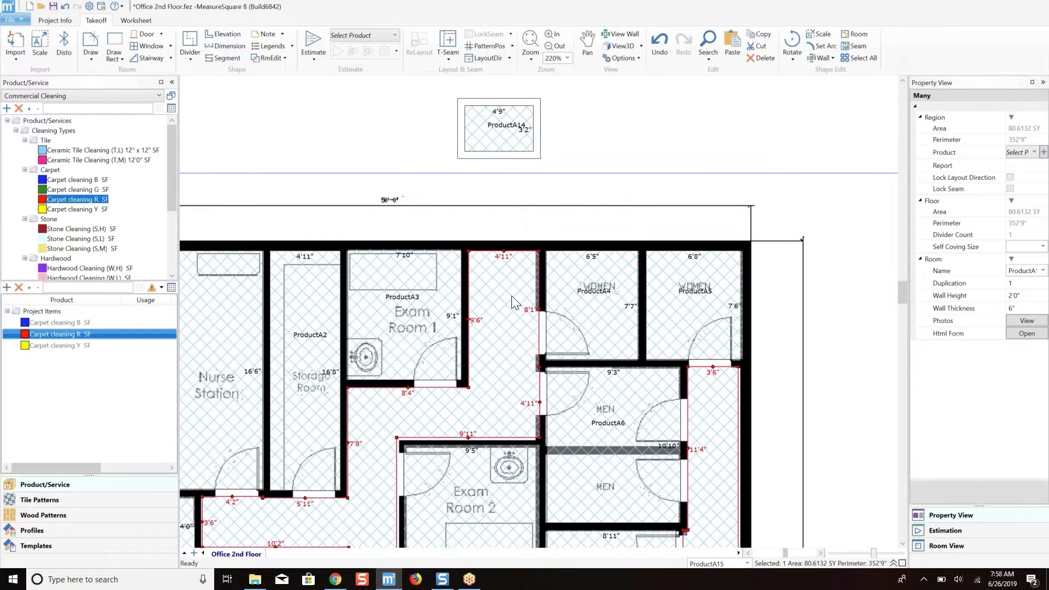
pyautogui.scroll(-4, 513, 303)
pyautogui.click(510, 184)
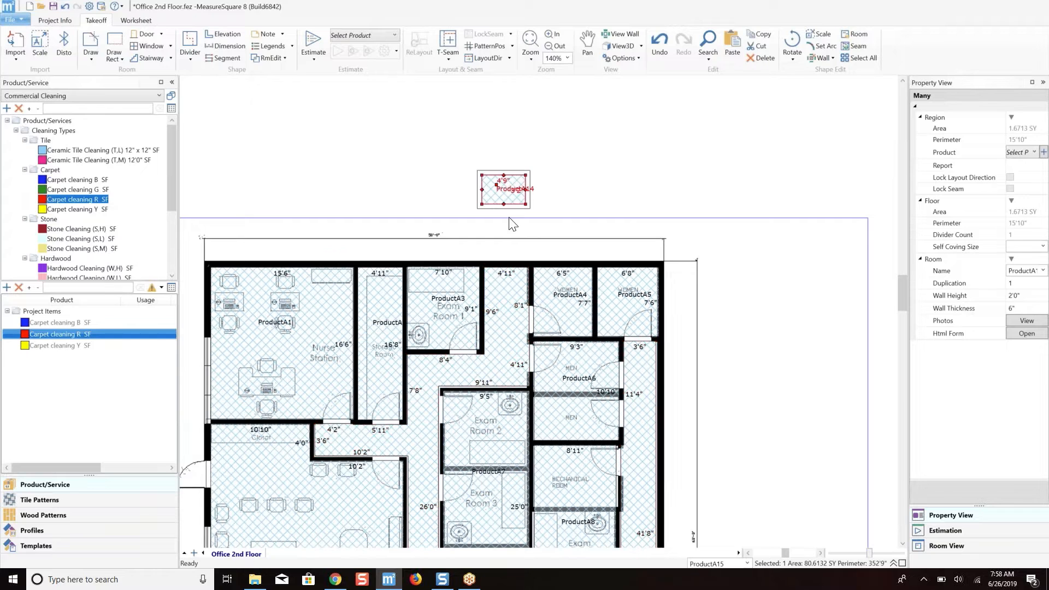
pyautogui.click(765, 57)
# Split the Mechanical Room from Exam Room 5 by drawing a wall about 8'10" long between them, and select the separated room.
pyautogui.scroll(-2, 563, 275)
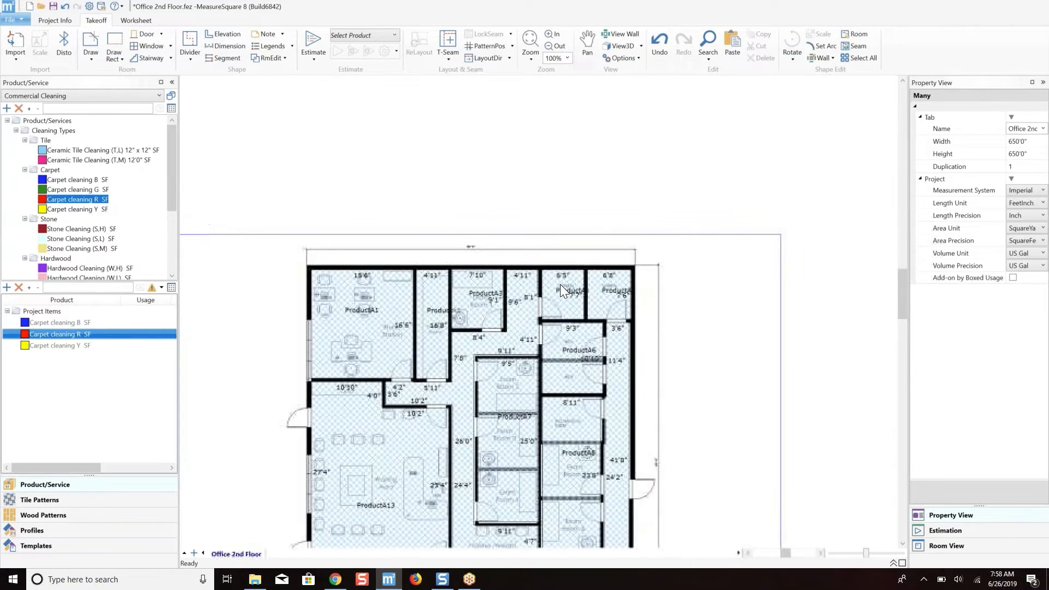
pyautogui.moveTo(559, 284); pyautogui.dragTo(529, 192, button='middle')
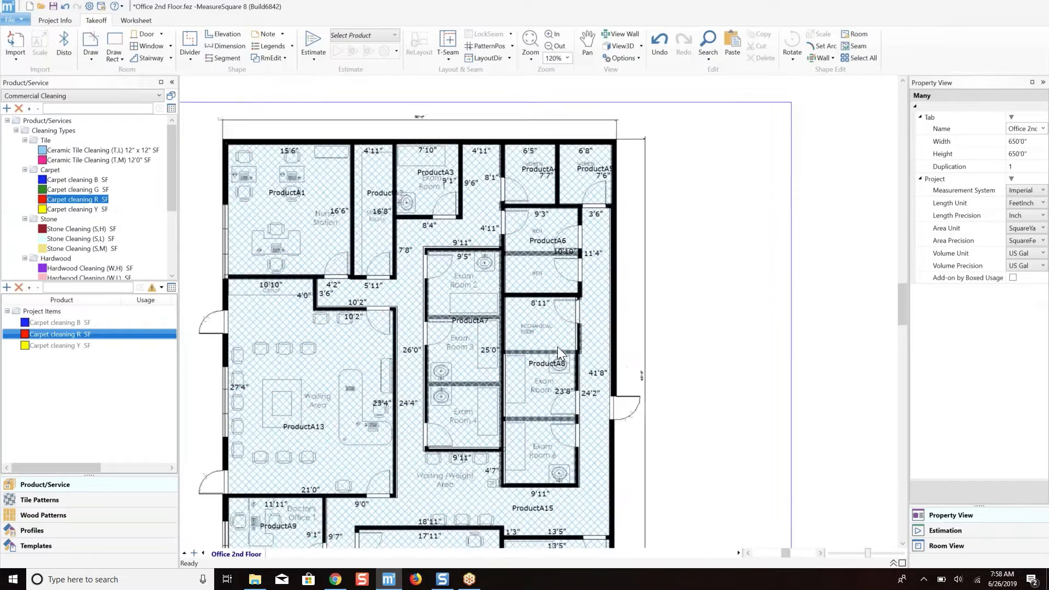
pyautogui.scroll(5, 557, 346)
pyautogui.click(536, 326)
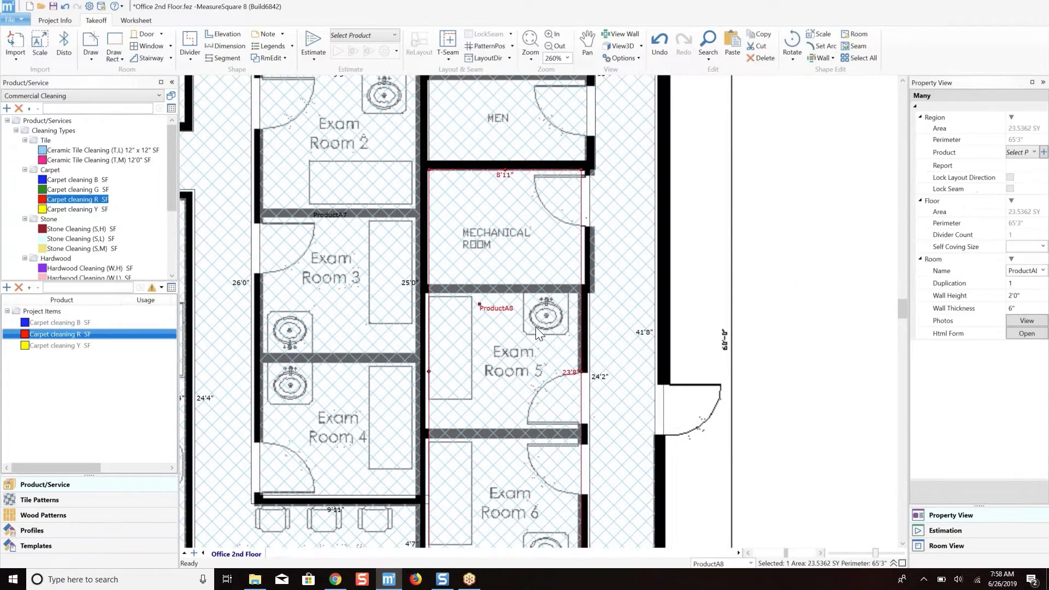
pyautogui.scroll(-2, 520, 390)
pyautogui.scroll(4, 543, 293)
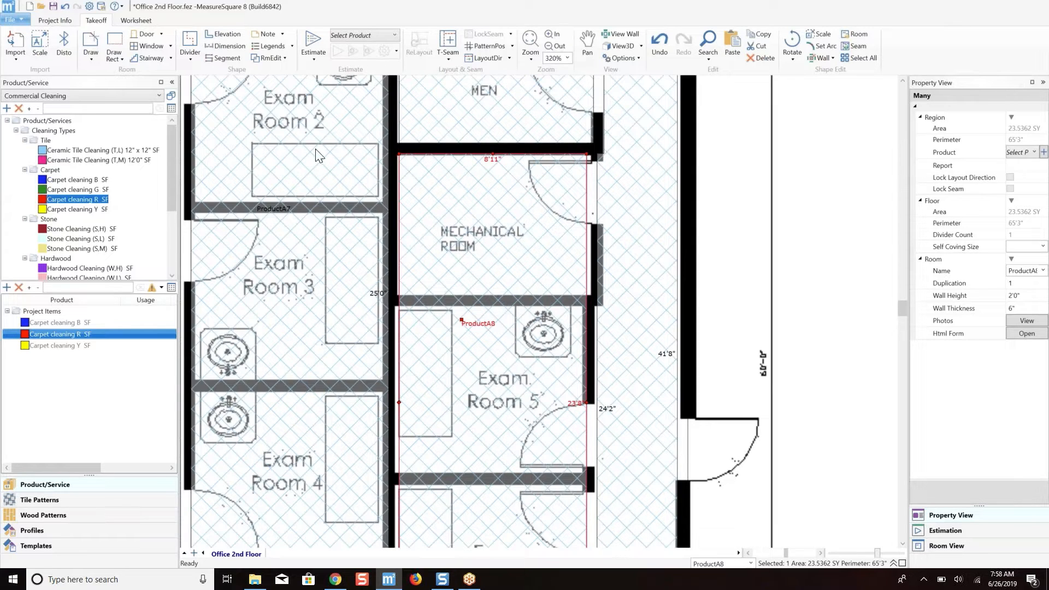
pyautogui.click(272, 60)
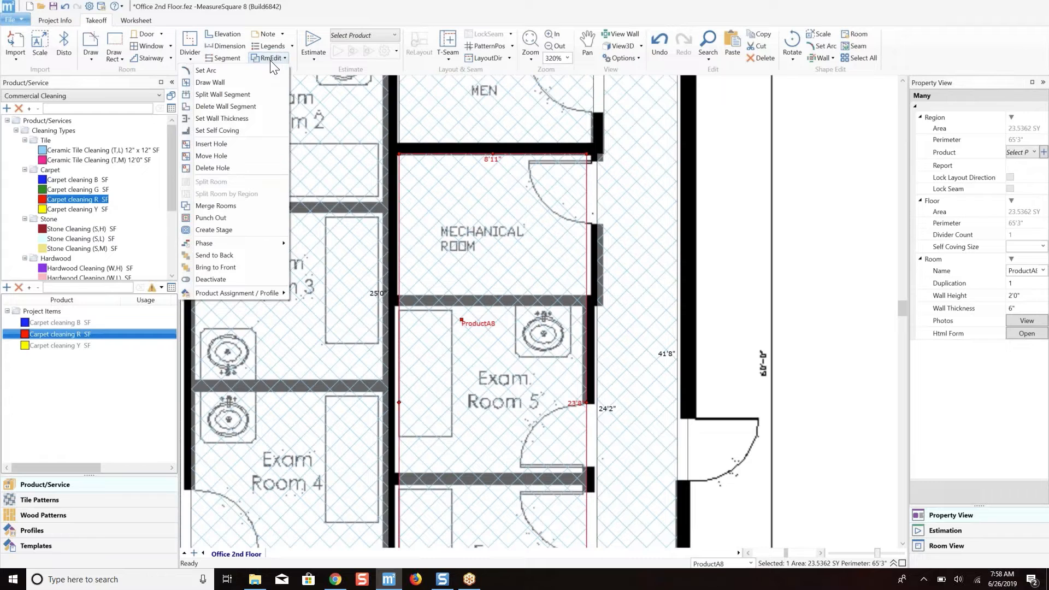
pyautogui.click(214, 82)
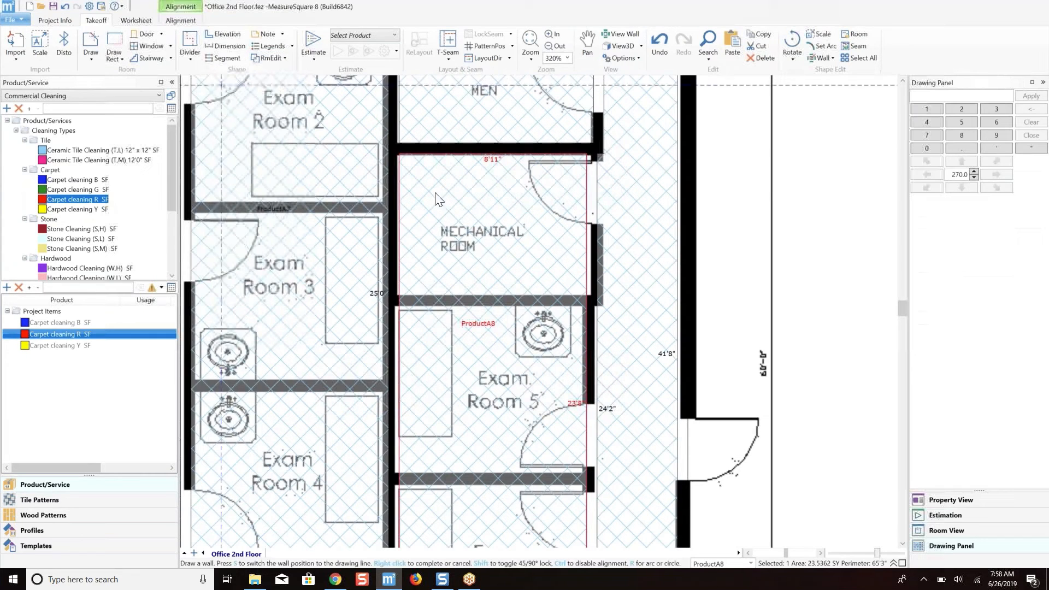
pyautogui.click(399, 300)
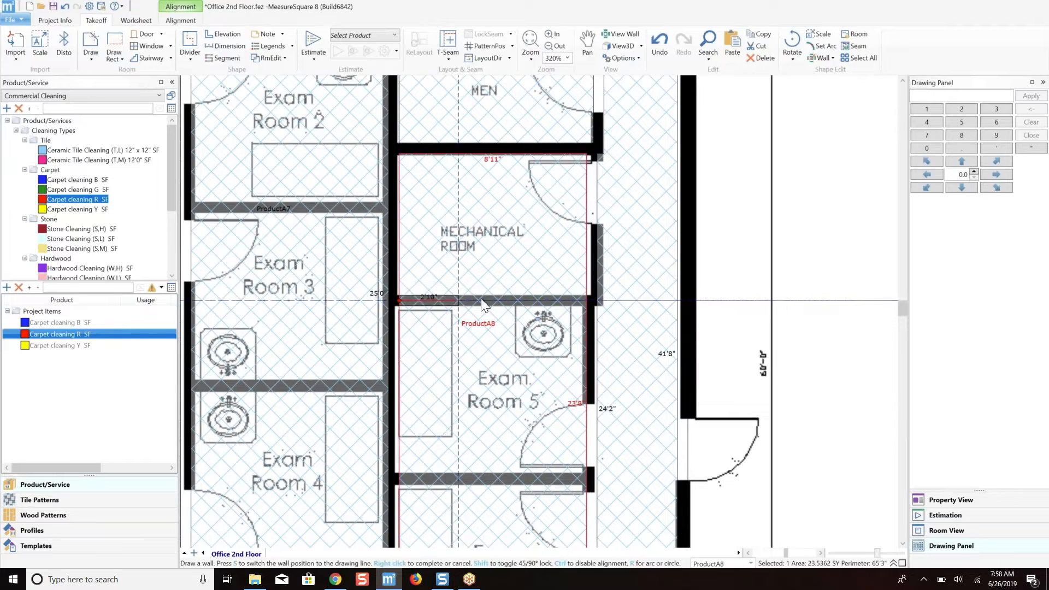
pyautogui.click(585, 299)
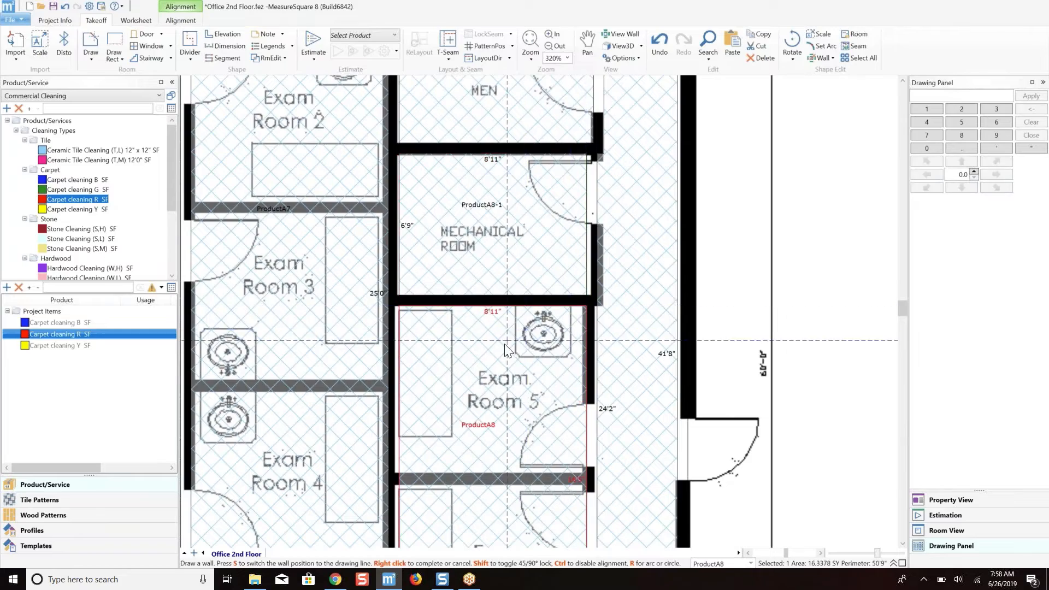
pyautogui.scroll(-4, 503, 344)
pyautogui.rightClick(502, 343)
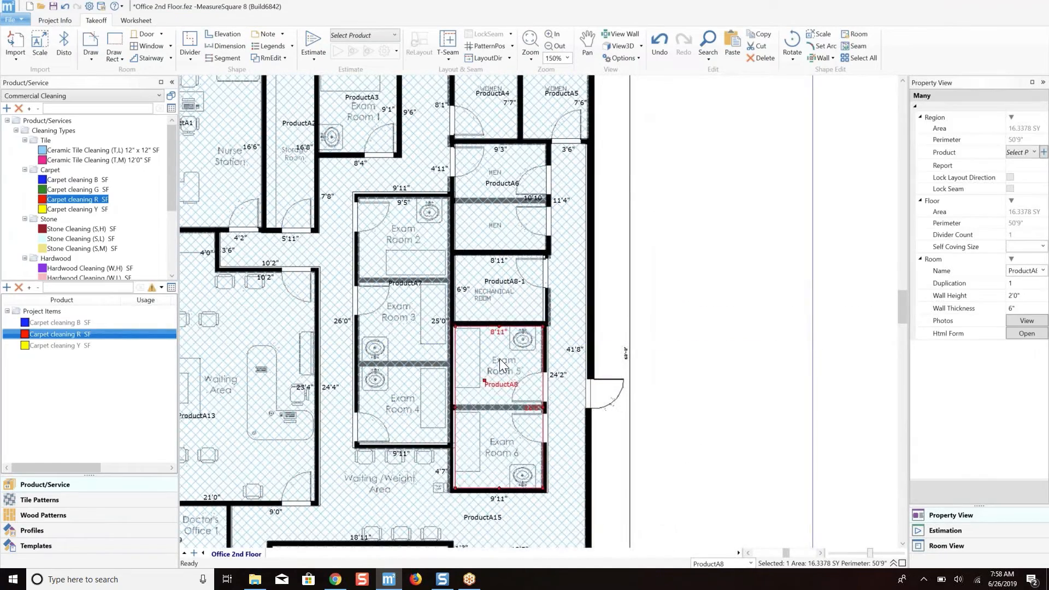
pyautogui.scroll(3, 498, 354)
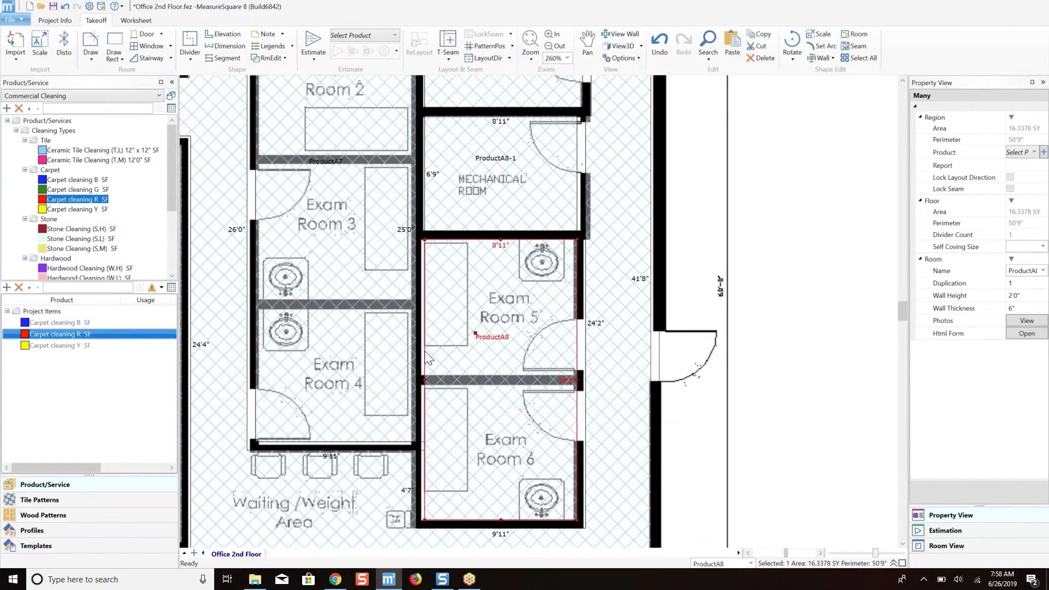
pyautogui.scroll(-3, 517, 353)
pyautogui.click(520, 257)
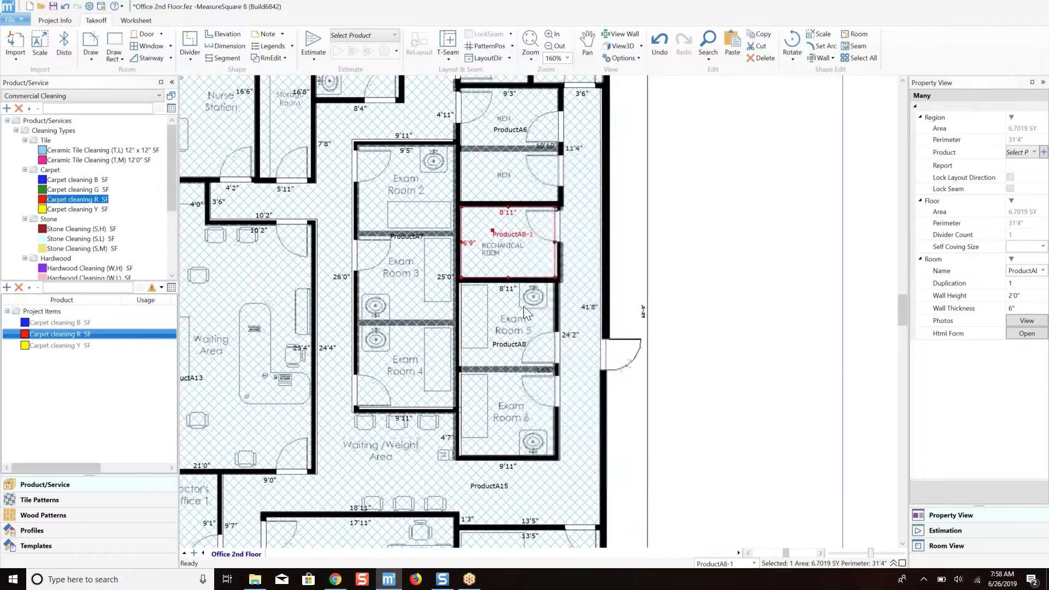
# Assign the Carpet cleaning R item to the corridor room that includes the Waiting/Weight Area.
pyautogui.scroll(-2, 437, 335)
pyautogui.moveTo(360, 262); pyautogui.dragTo(444, 244, button='middle')
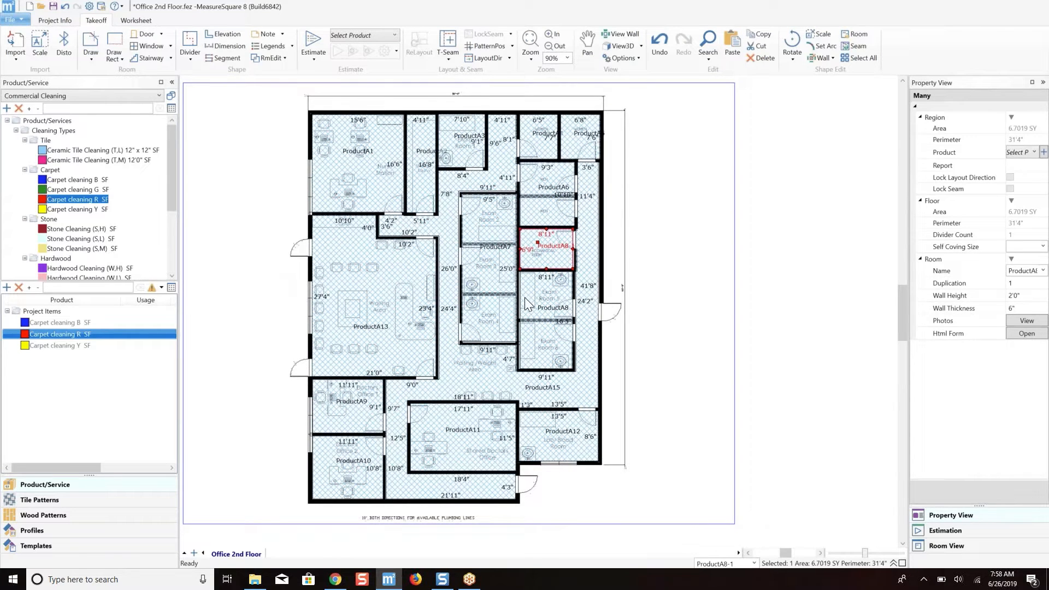
pyautogui.click(493, 358)
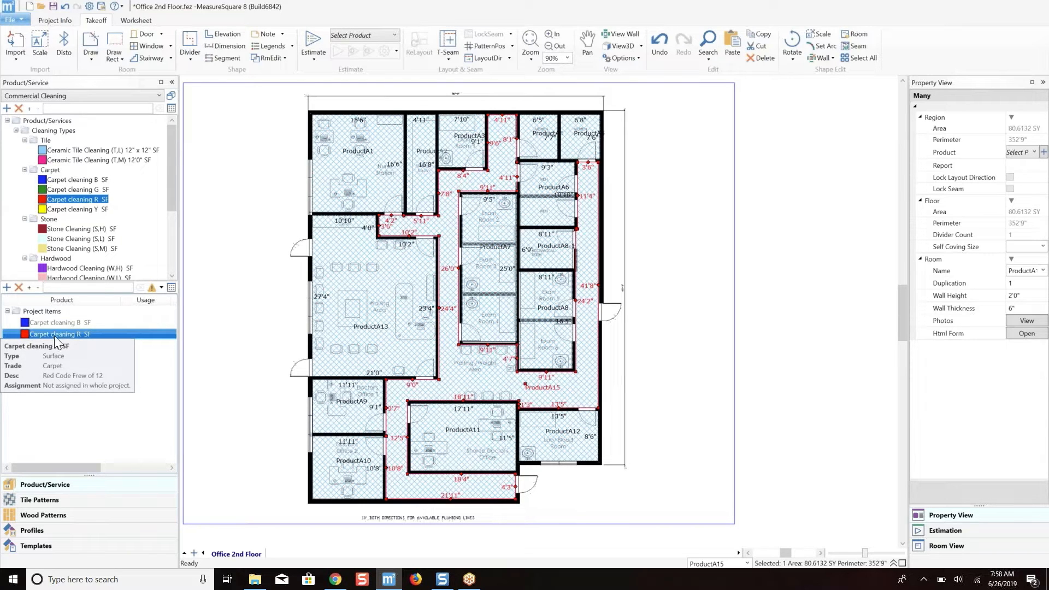
pyautogui.moveTo(54, 335); pyautogui.dragTo(126, 343)
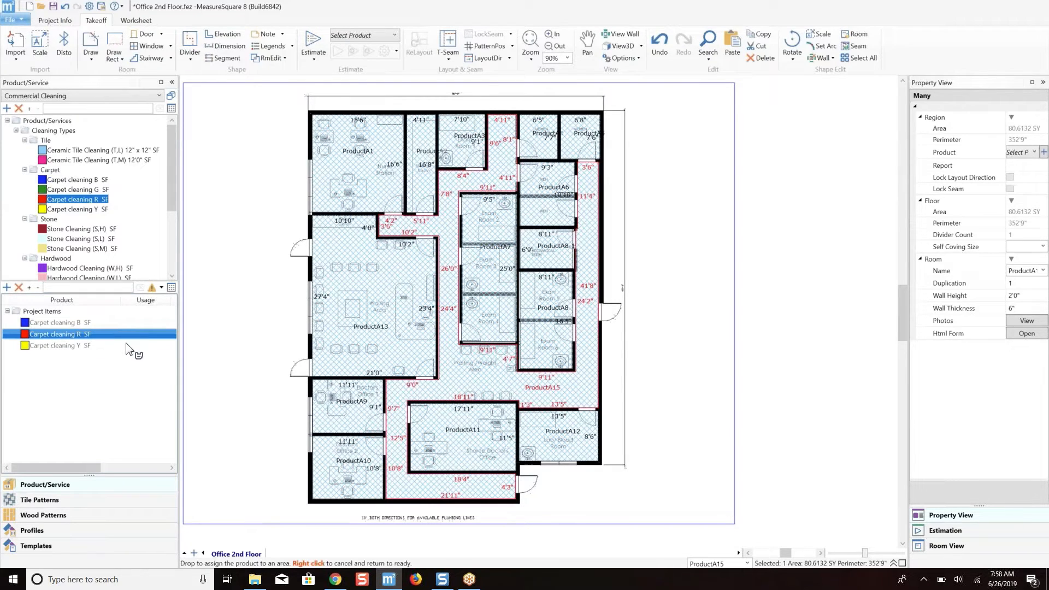
pyautogui.moveTo(215, 348); pyautogui.dragTo(348, 371)
pyautogui.moveTo(366, 227); pyautogui.dragTo(474, 179)
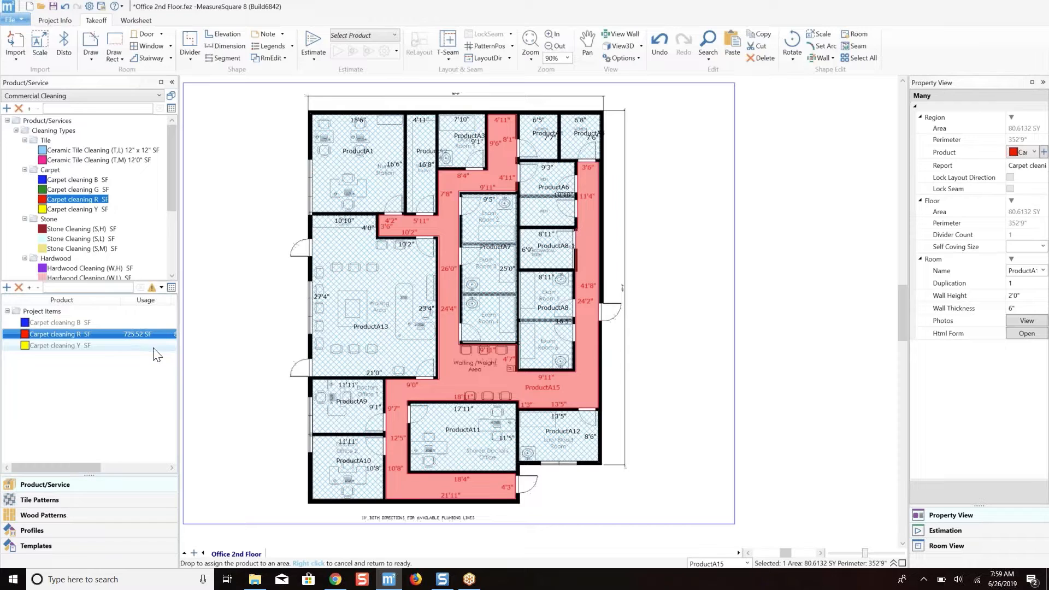
# Assign Carpet cleaning R to the large Waiting Area, the Nurse Station and the Storage Room, and end the assignment.
pyautogui.click(367, 319)
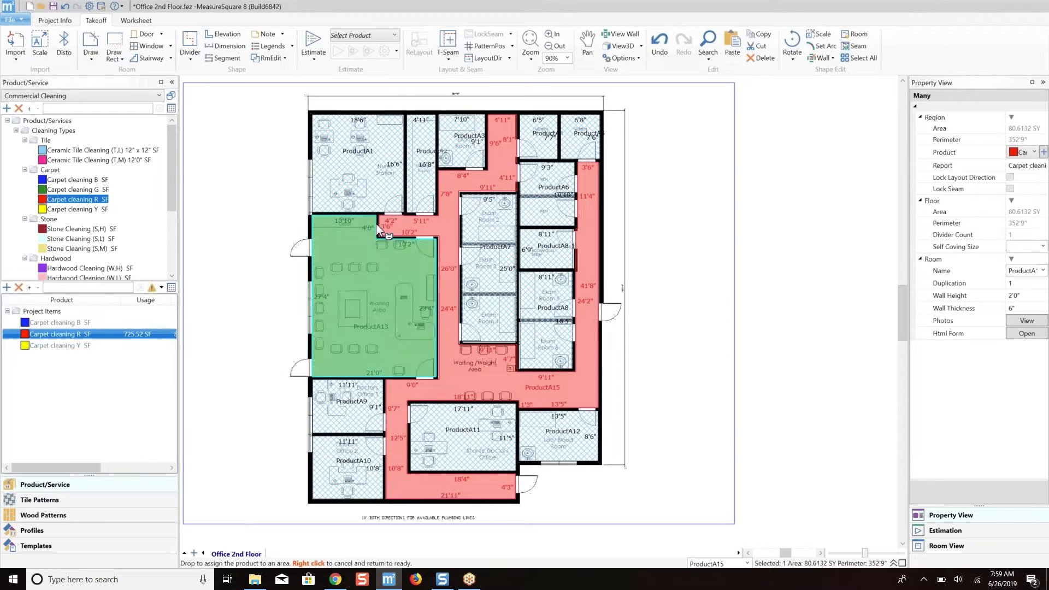
pyautogui.click(368, 194)
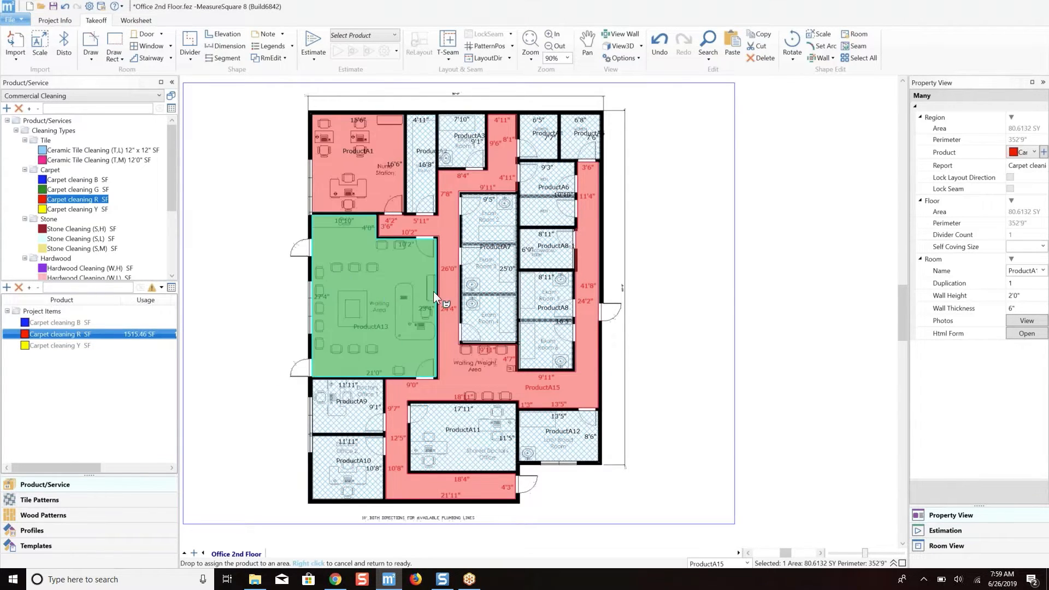
pyautogui.click(424, 148)
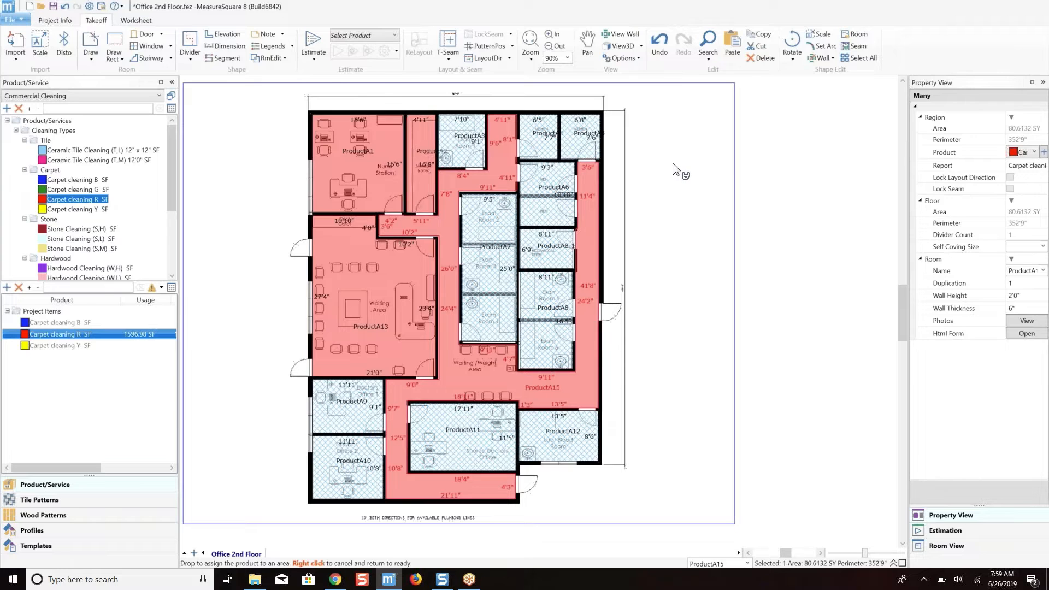
pyautogui.rightClick(673, 163)
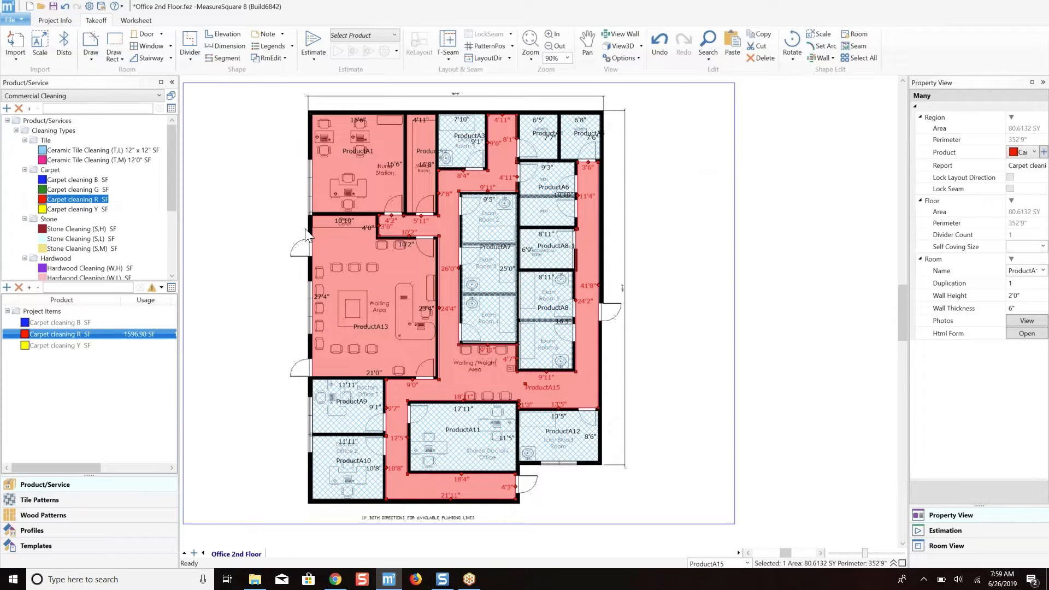
# Assign the Carpet cleaning B item to Exam Room 1 and the block of Exam Rooms 2, 3 and 4.
pyautogui.click(49, 323)
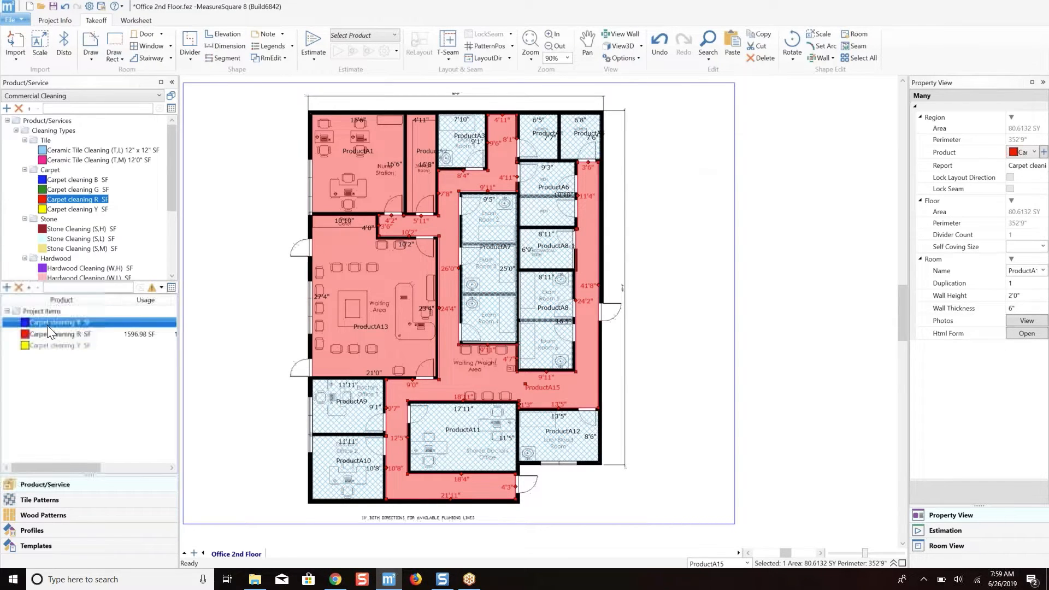
pyautogui.moveTo(47, 322); pyautogui.dragTo(460, 161)
pyautogui.click(461, 156)
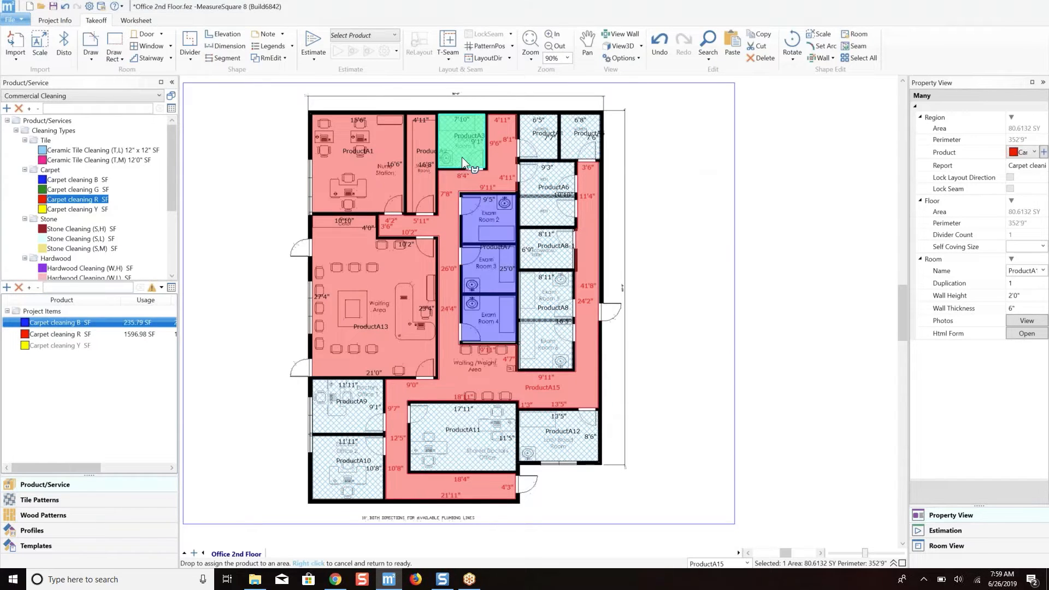
# Assign Carpet cleaning B to the men's and women's restrooms, the Mechanical Room and Exam Rooms 5 and 6.
pyautogui.click(546, 195)
pyautogui.click(537, 139)
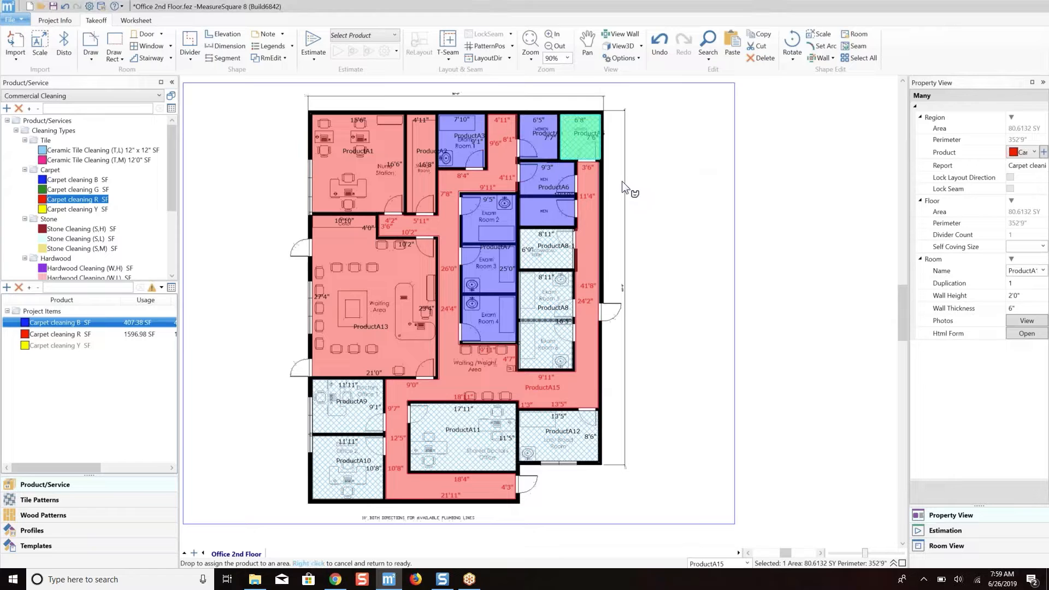
pyautogui.click(579, 137)
pyautogui.click(549, 260)
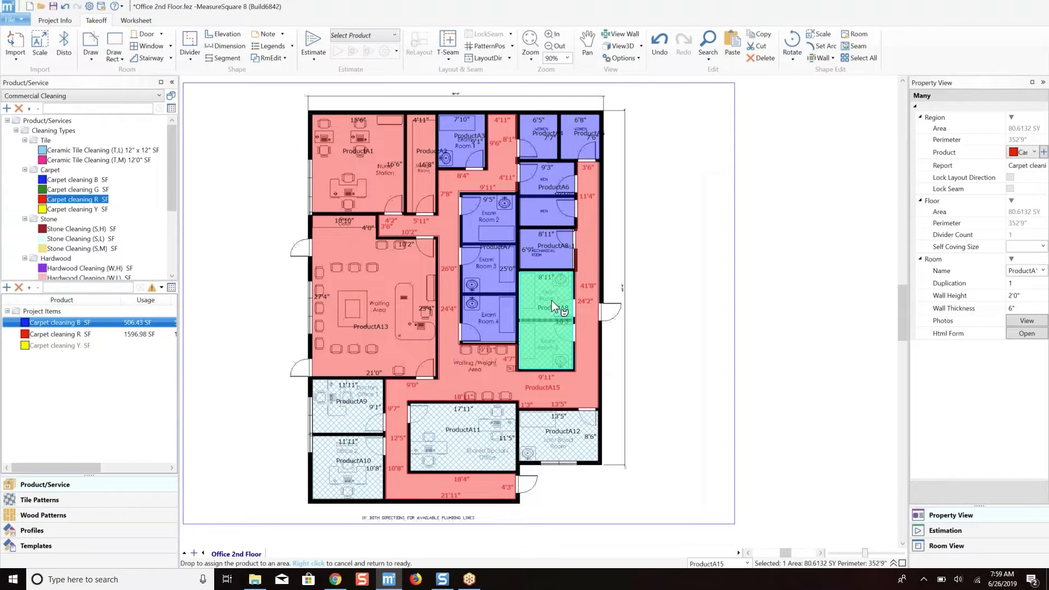
pyautogui.click(556, 337)
pyautogui.rightClick(686, 333)
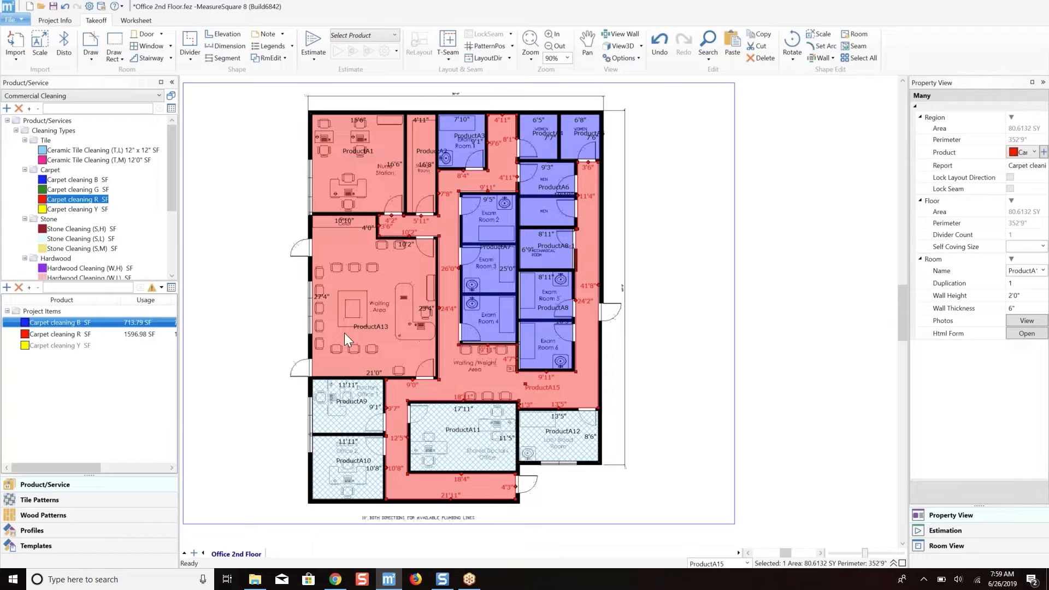
# Assign the Carpet cleaning Y item to Doctor's Offices 1 and 2, the Shared Doctor's Office and the Lab/Blood Room.
pyautogui.click(71, 345)
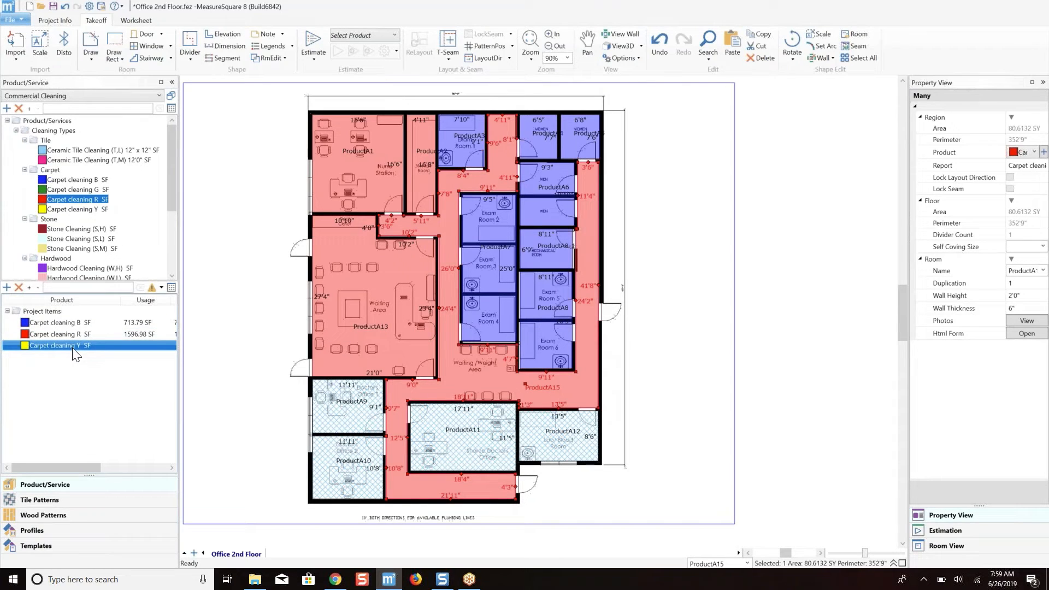
pyautogui.moveTo(71, 348); pyautogui.dragTo(330, 409)
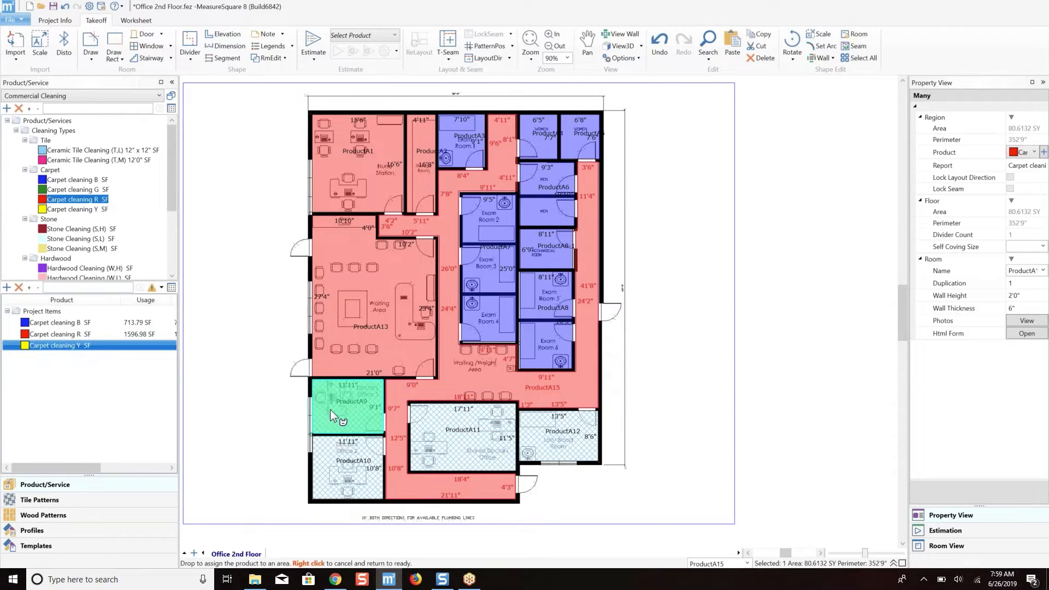
pyautogui.click(353, 467)
pyautogui.click(452, 440)
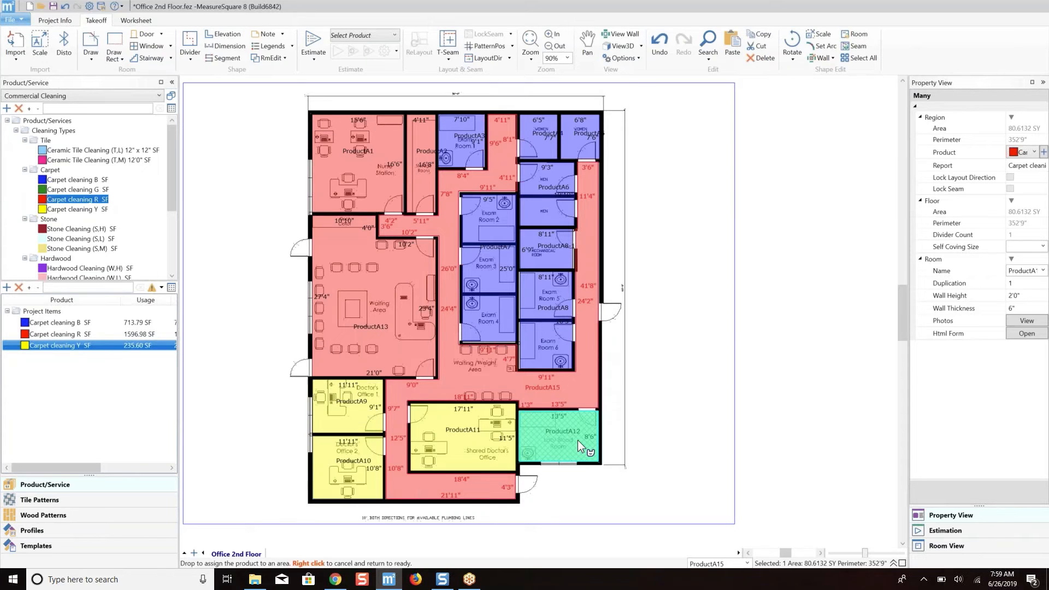
pyautogui.click(615, 424)
pyautogui.rightClick(695, 322)
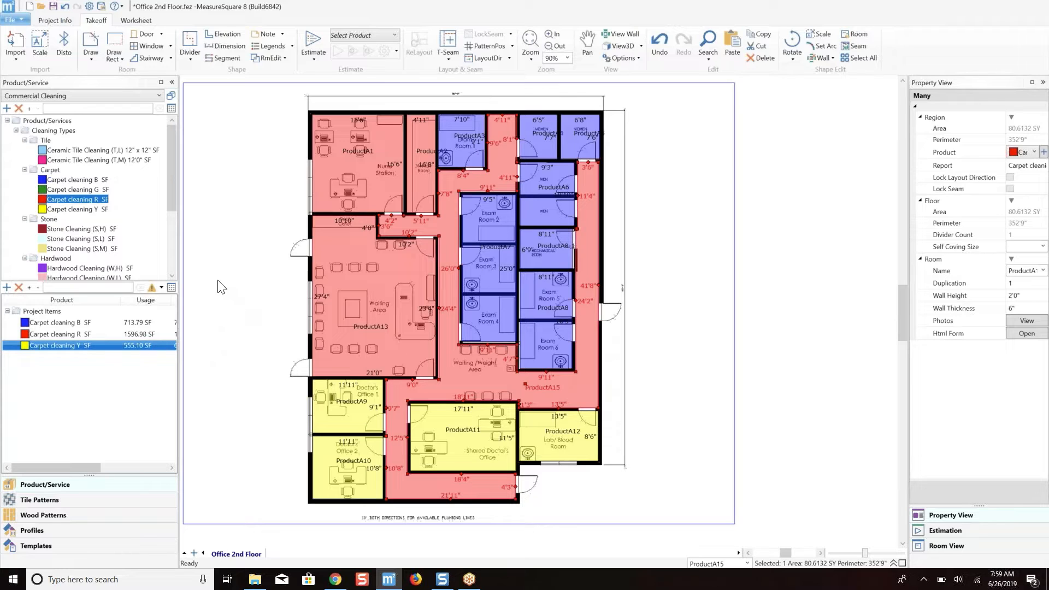
# Review the description, frequency and sales price of the project items Carpet cleaning R, Y and B.
pyautogui.click(416, 268)
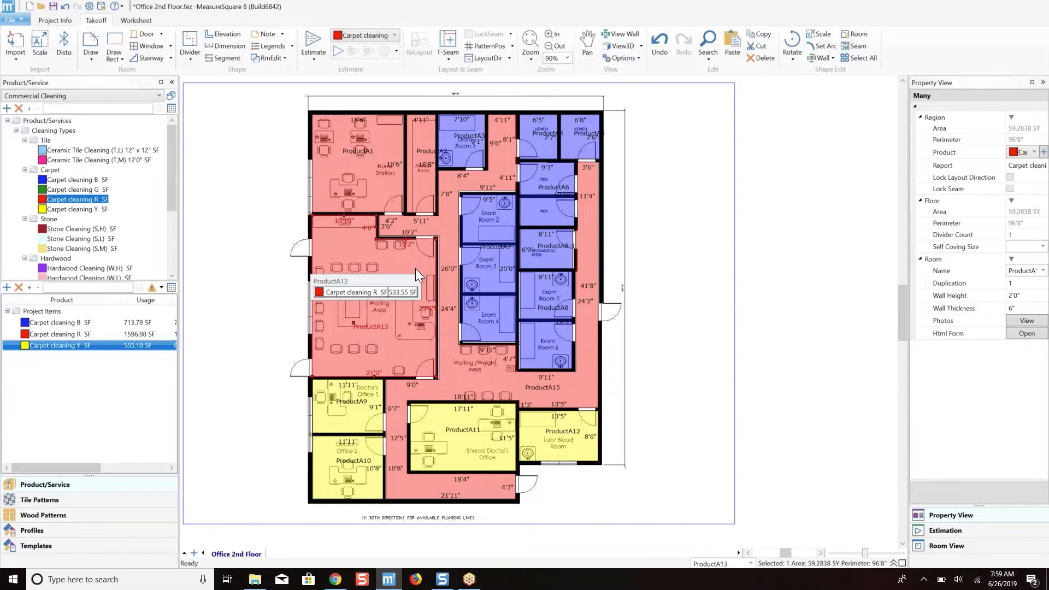
pyautogui.click(92, 333)
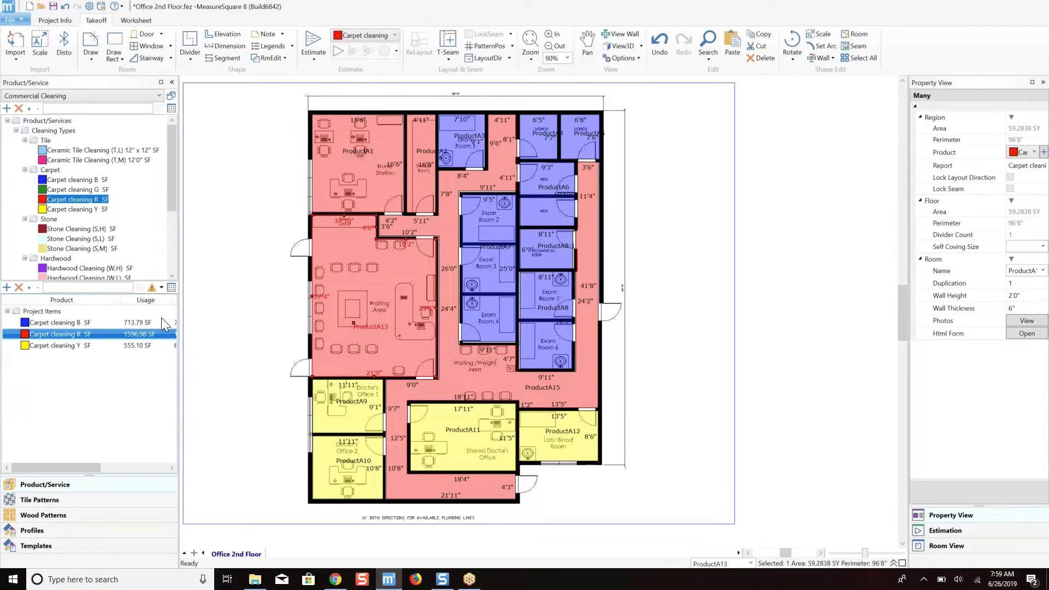
pyautogui.rightClick(93, 334)
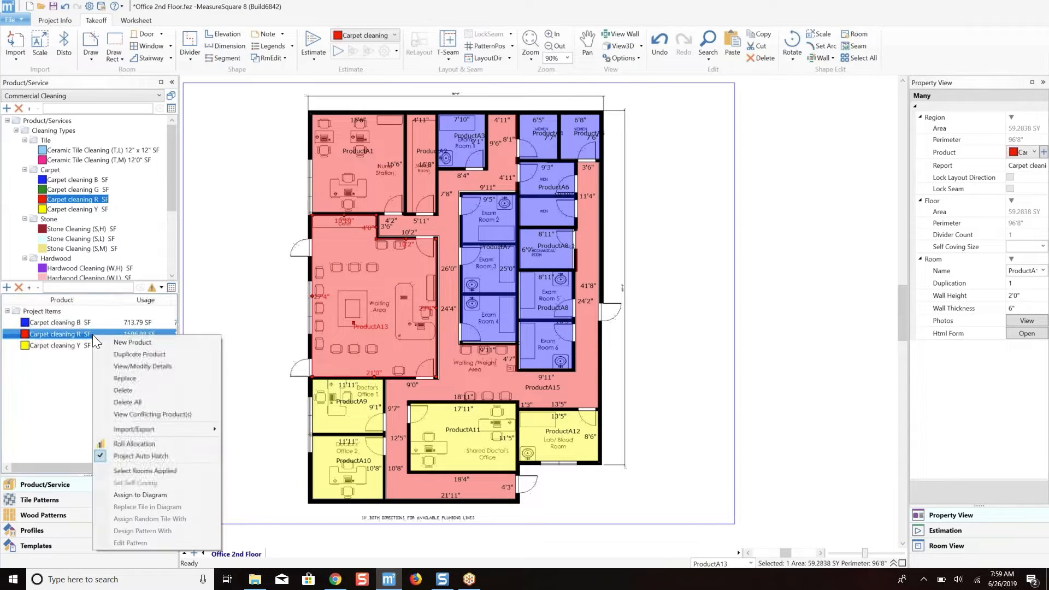
pyautogui.click(142, 366)
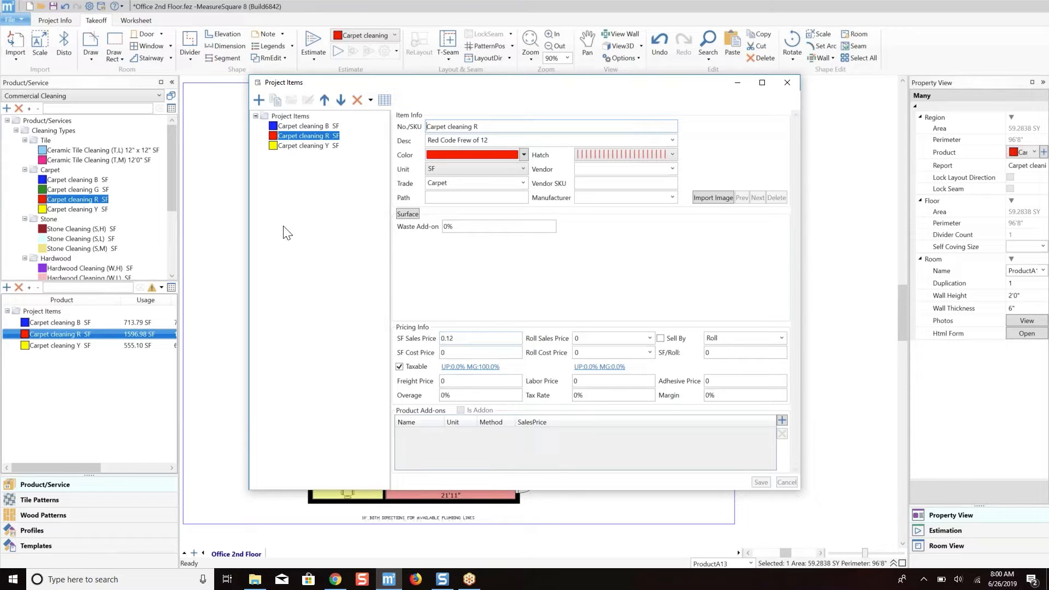
pyautogui.click(309, 146)
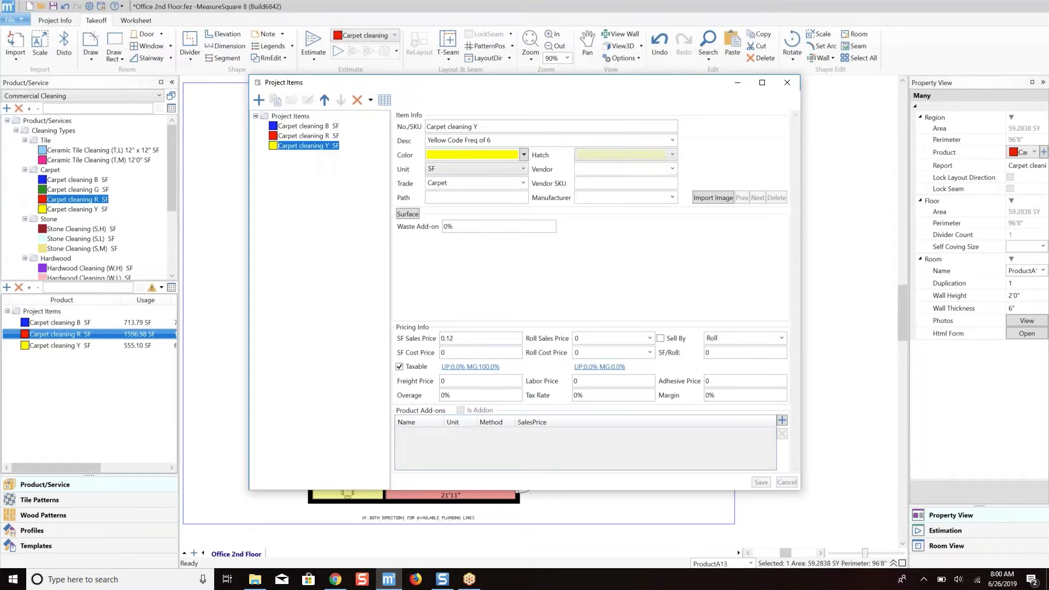
pyautogui.click(326, 126)
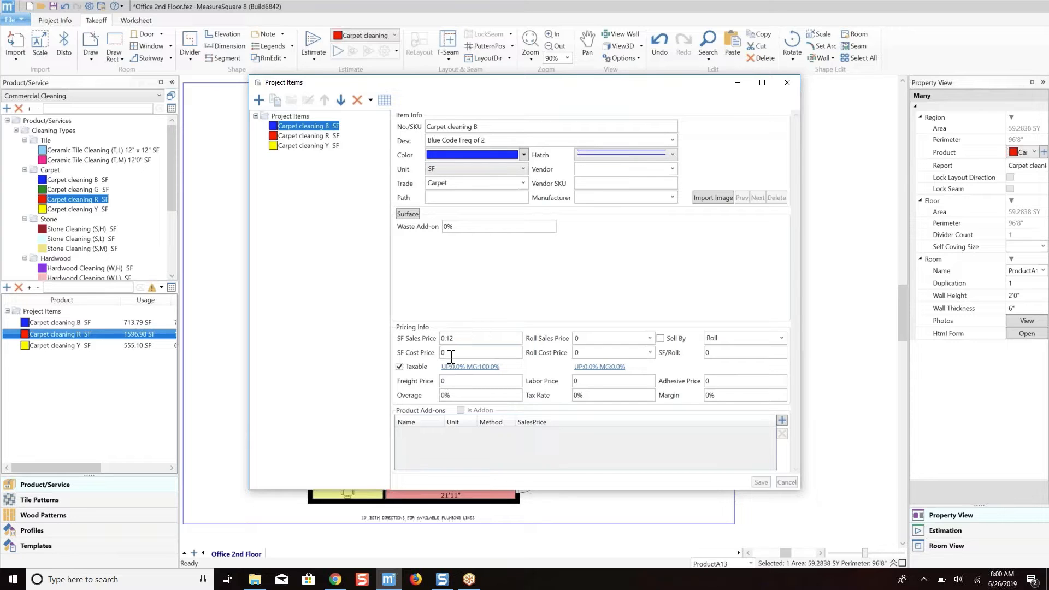
pyautogui.click(796, 81)
# Set the room duplication of the Nurse Station and the Storage Room to 12 each.
pyautogui.scroll(-1, 683, 196)
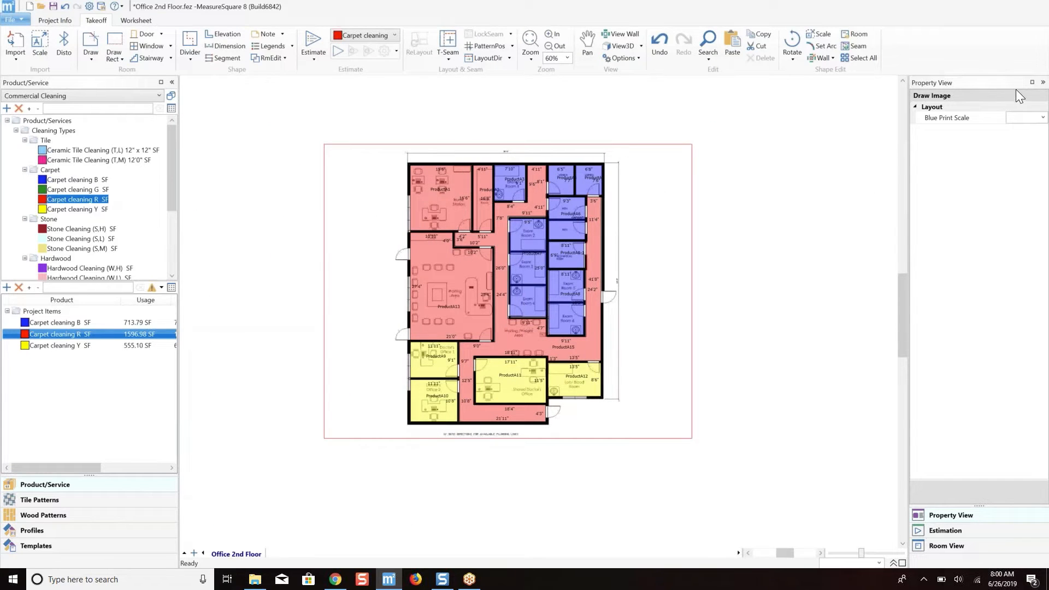
pyautogui.click(452, 189)
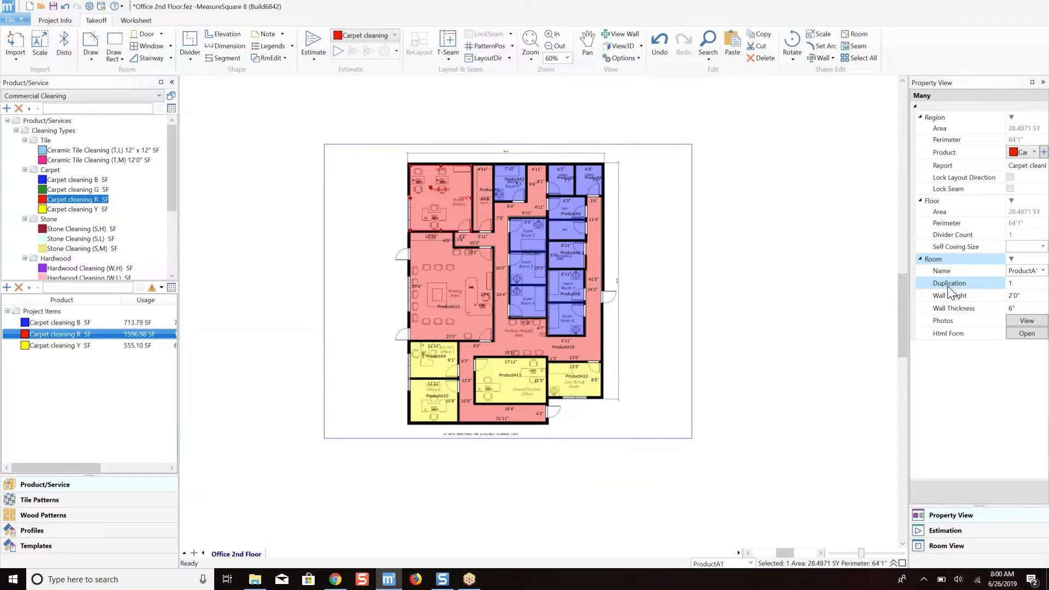
pyautogui.click(1011, 284)
pyautogui.press('Return')
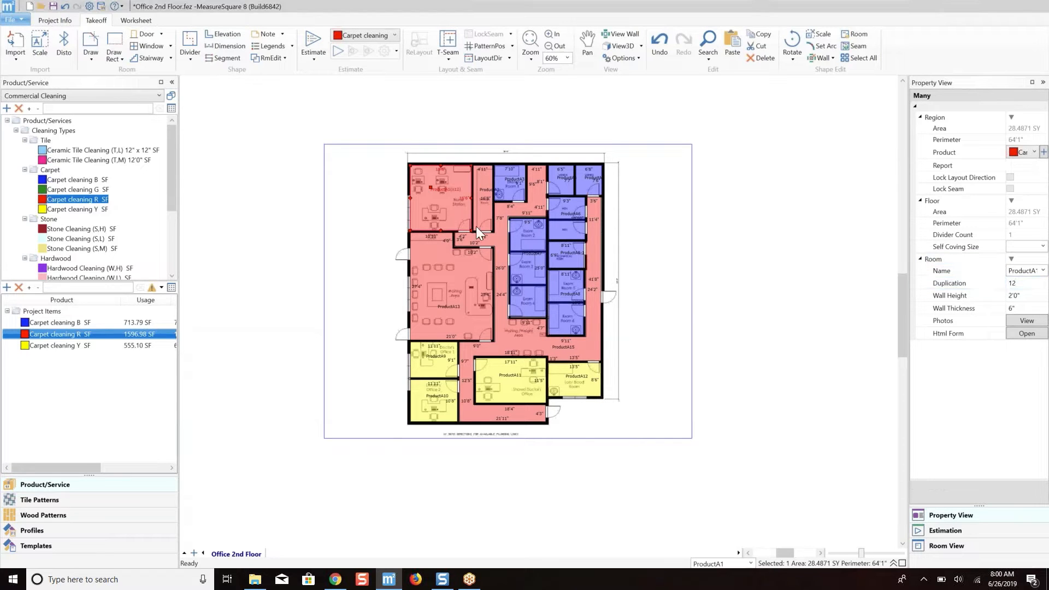
pyautogui.scroll(5, 460, 216)
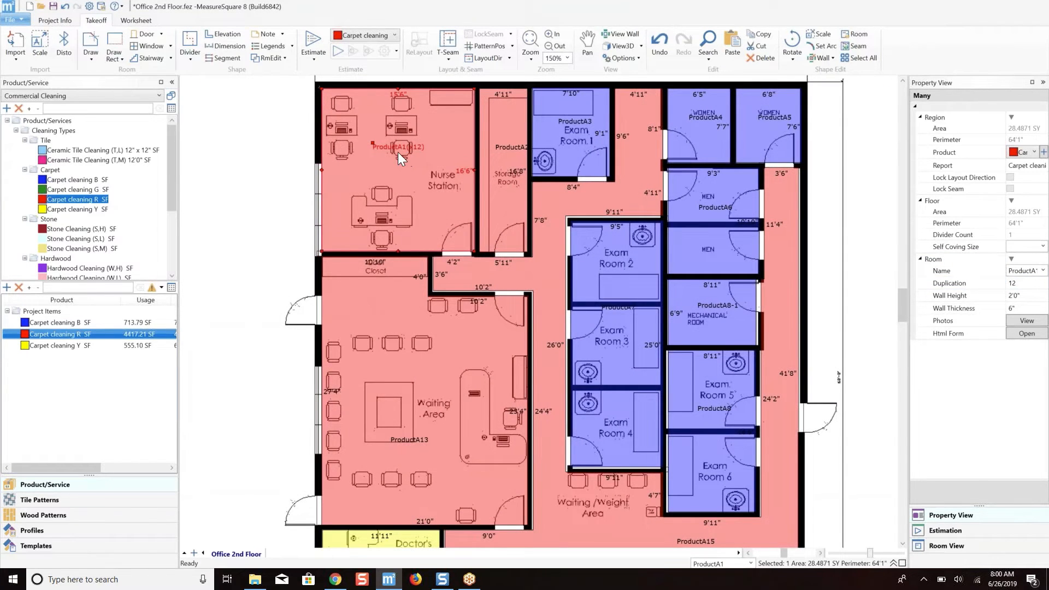
pyautogui.scroll(-2, 397, 152)
pyautogui.click(473, 164)
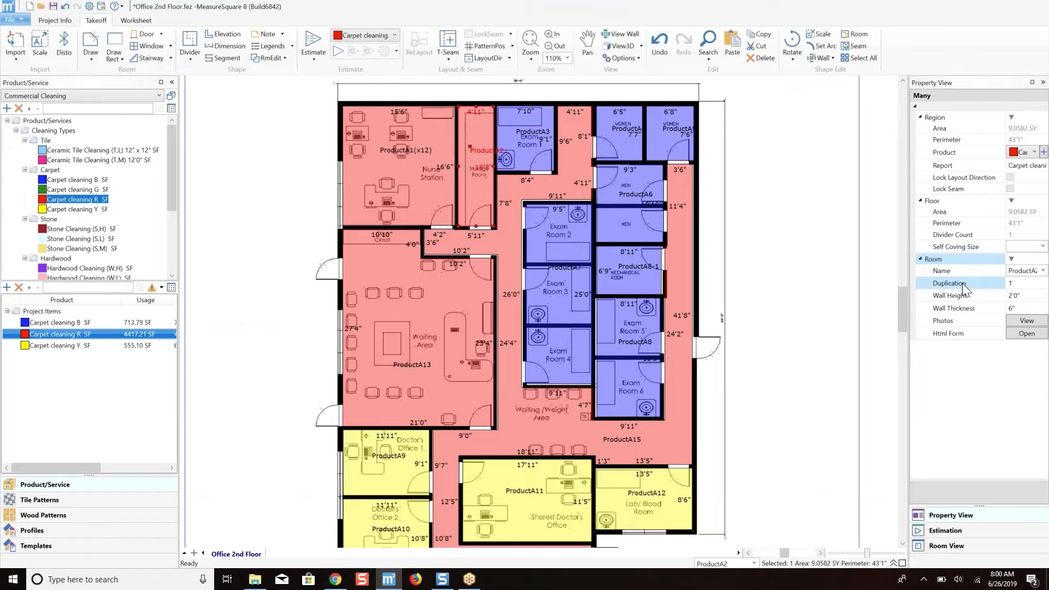
pyautogui.click(1011, 283)
pyautogui.press('Return')
# Set the room duplication to 12 for the large Waiting Area and for the corridor with the Waiting/Weight Area.
pyautogui.click(427, 271)
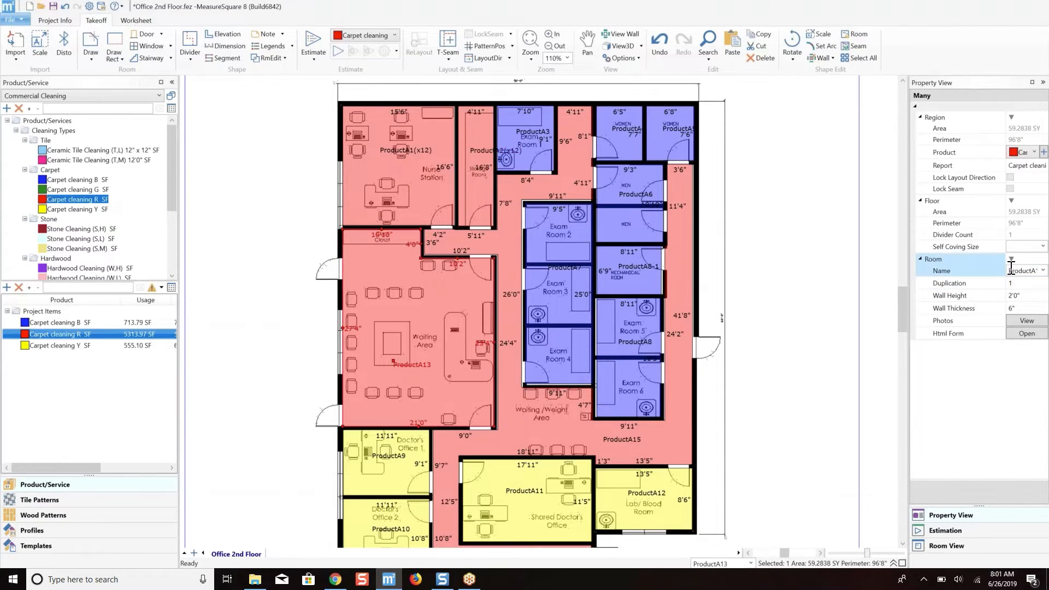
pyautogui.click(1026, 283)
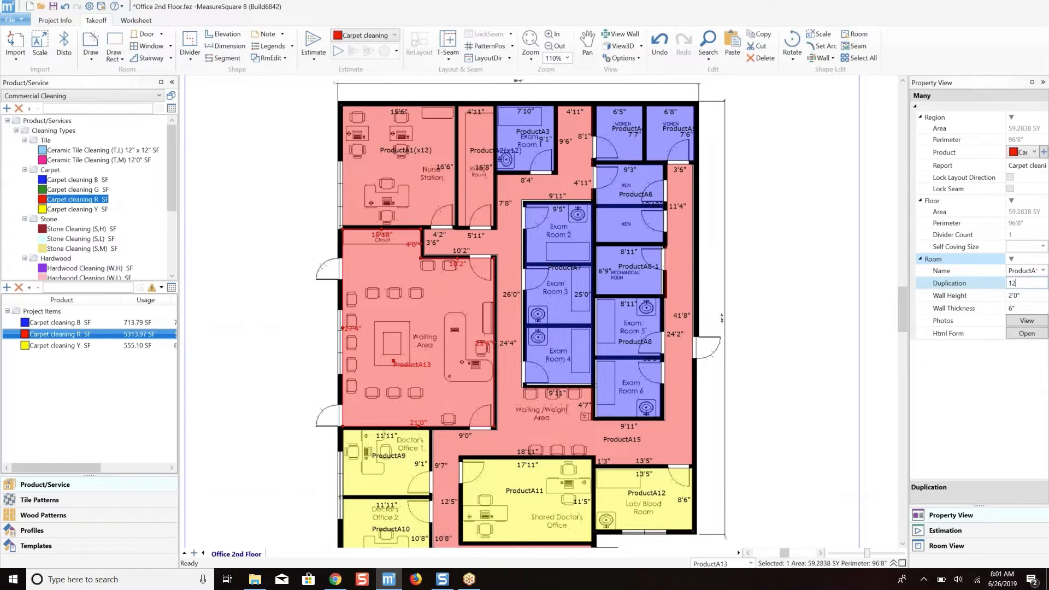
pyautogui.write('2')
pyautogui.press('Return')
pyautogui.click(507, 250)
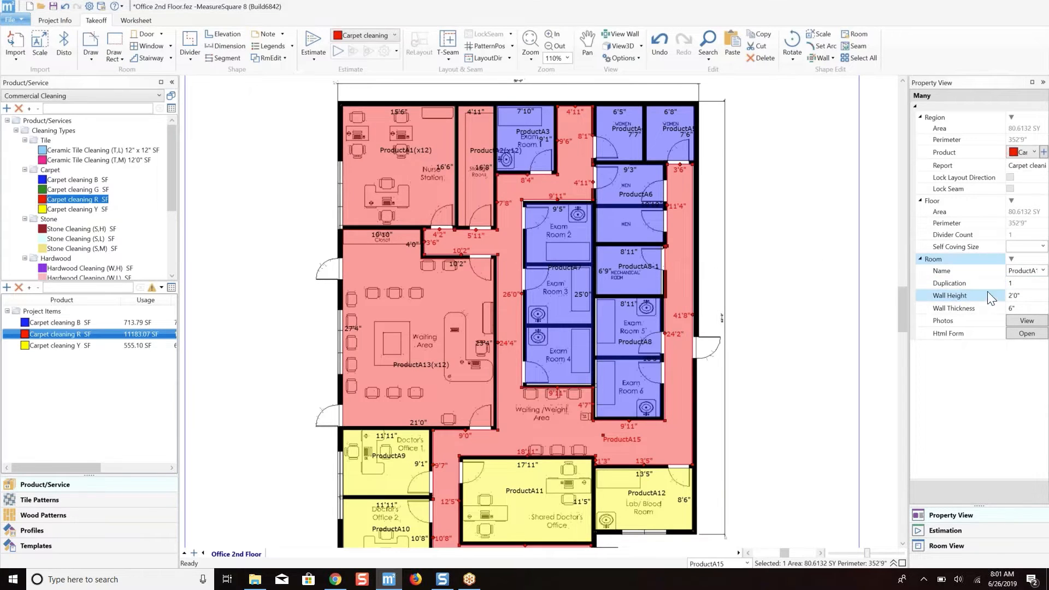
pyautogui.click(1019, 283)
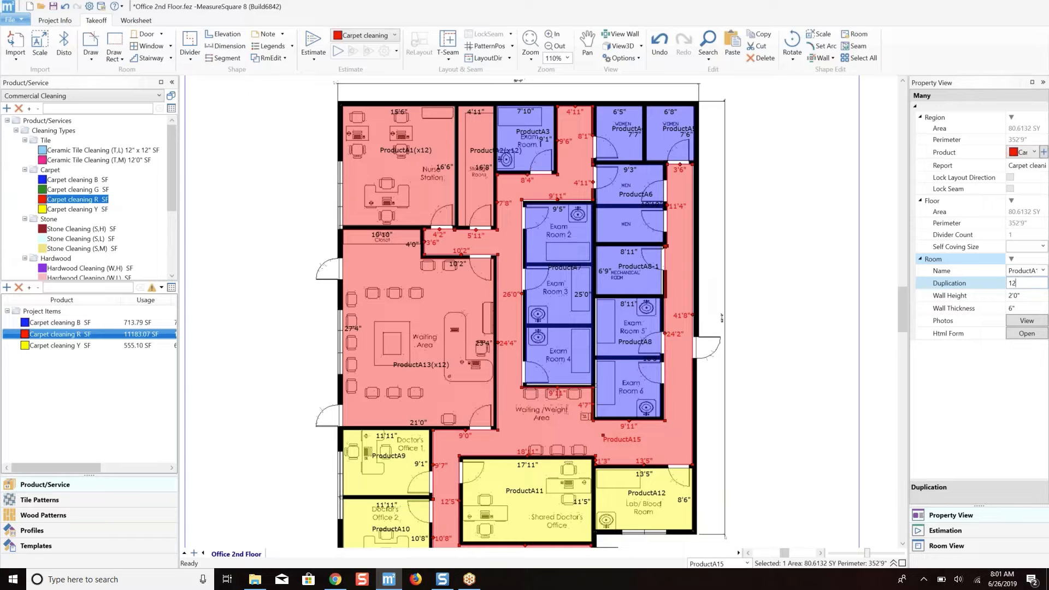
pyautogui.write('2')
pyautogui.press('Return')
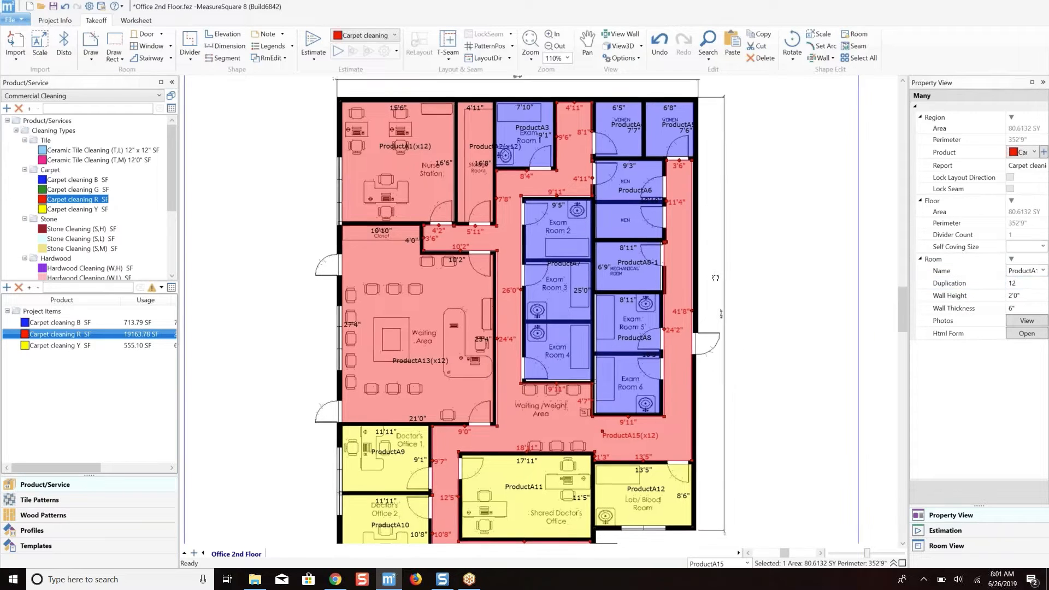
# Open the details of the Carpet cleaning B project item to check its frequency, and close them.
pyautogui.scroll(-3, 714, 238)
pyautogui.scroll(-3, 704, 257)
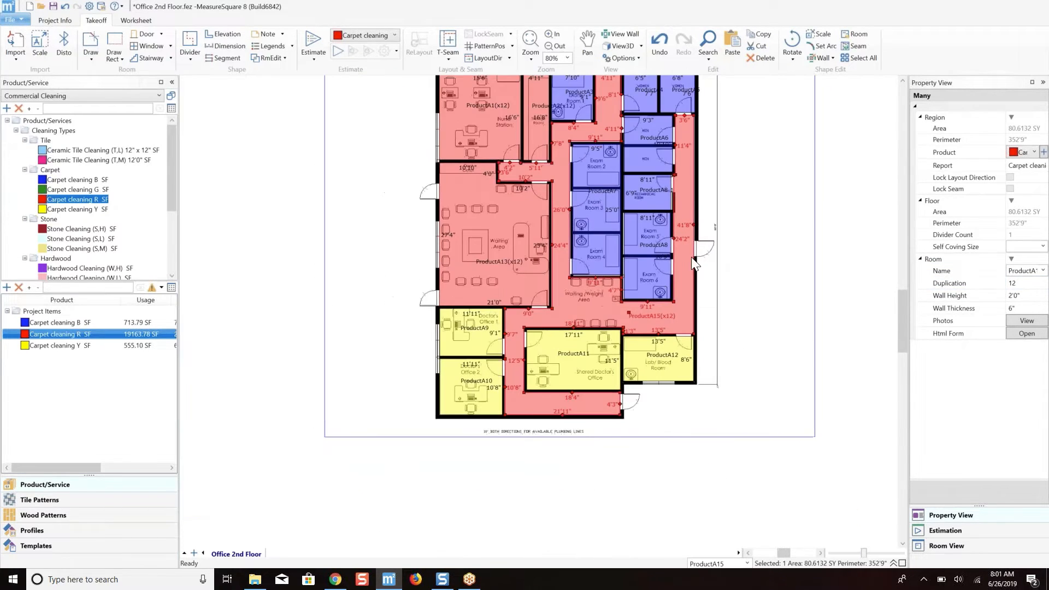
pyautogui.scroll(1, 733, 194)
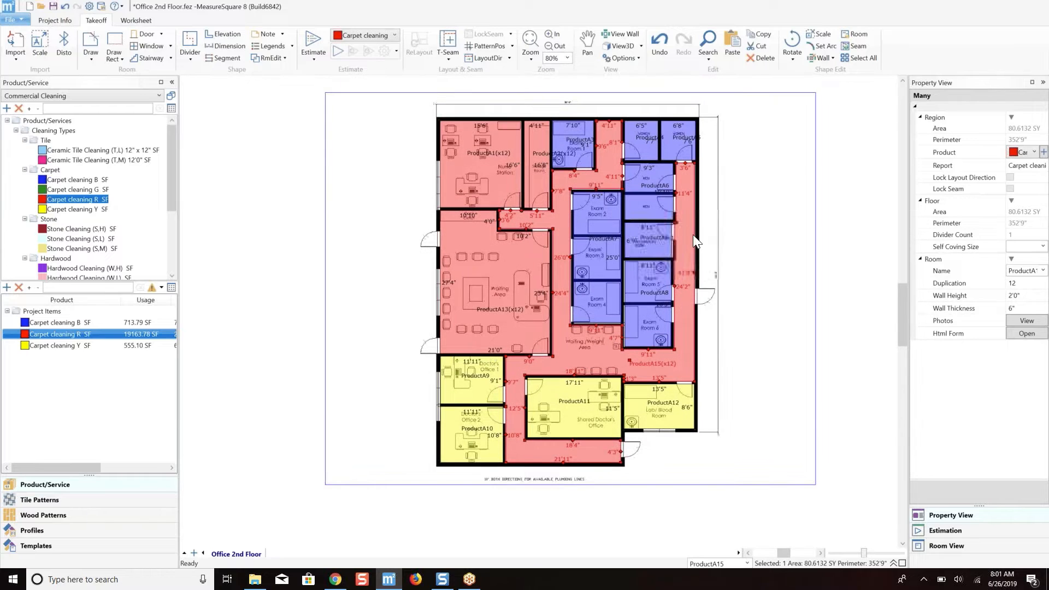
pyautogui.rightClick(91, 322)
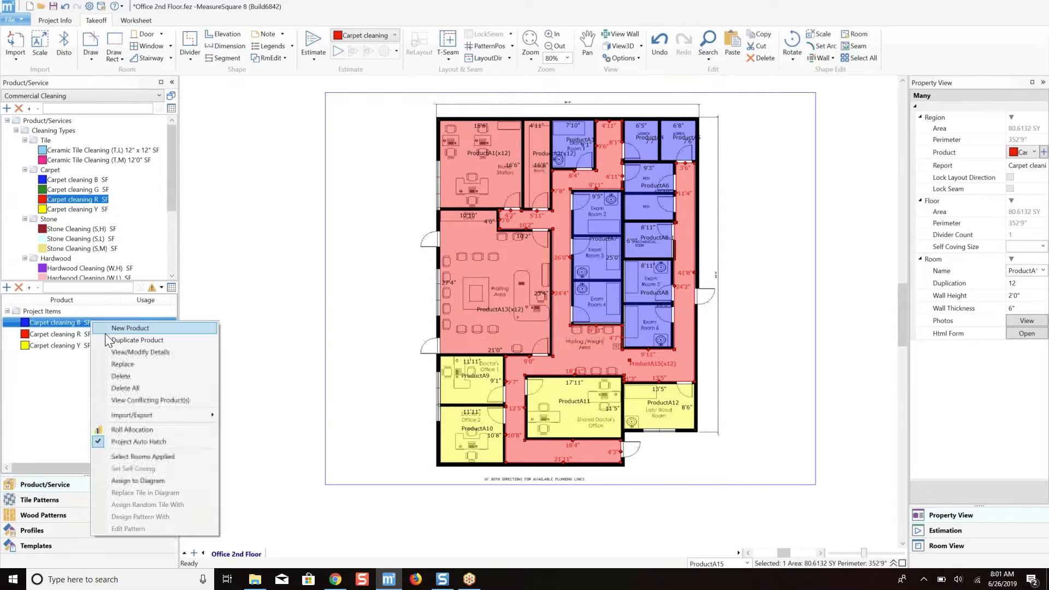
pyautogui.click(131, 354)
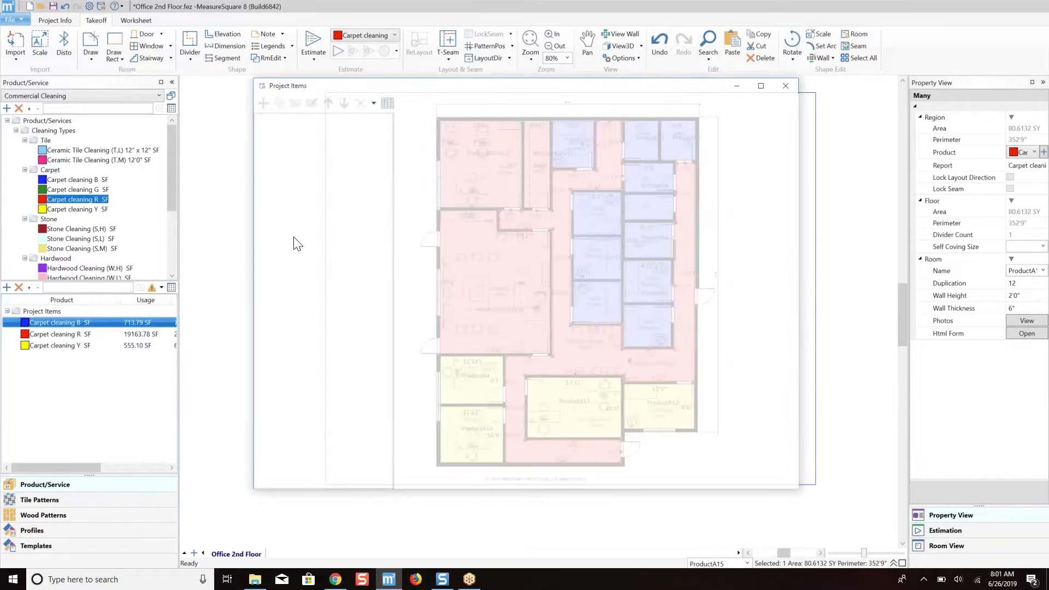
pyautogui.click(786, 82)
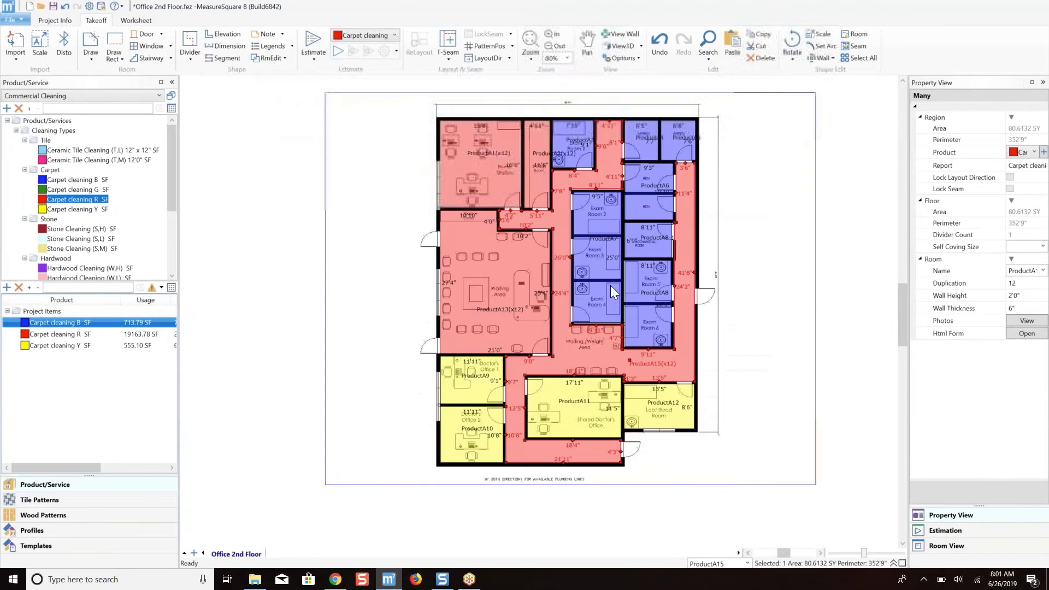
# Set the room duplication of Exam Room 1 to 2.
pyautogui.scroll(1, 611, 285)
pyautogui.click(562, 122)
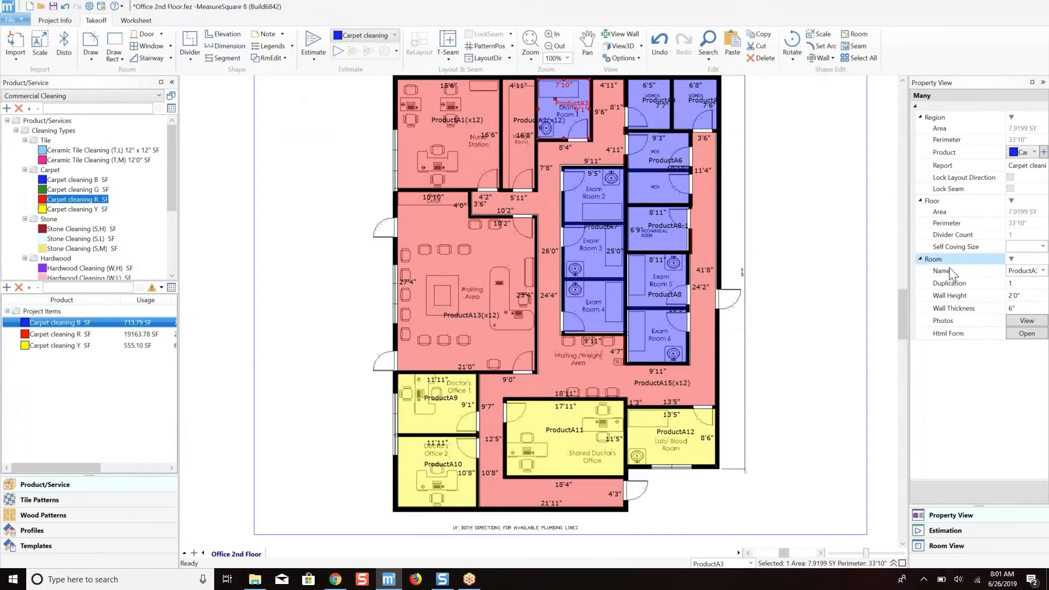
pyautogui.click(991, 284)
pyautogui.write('2')
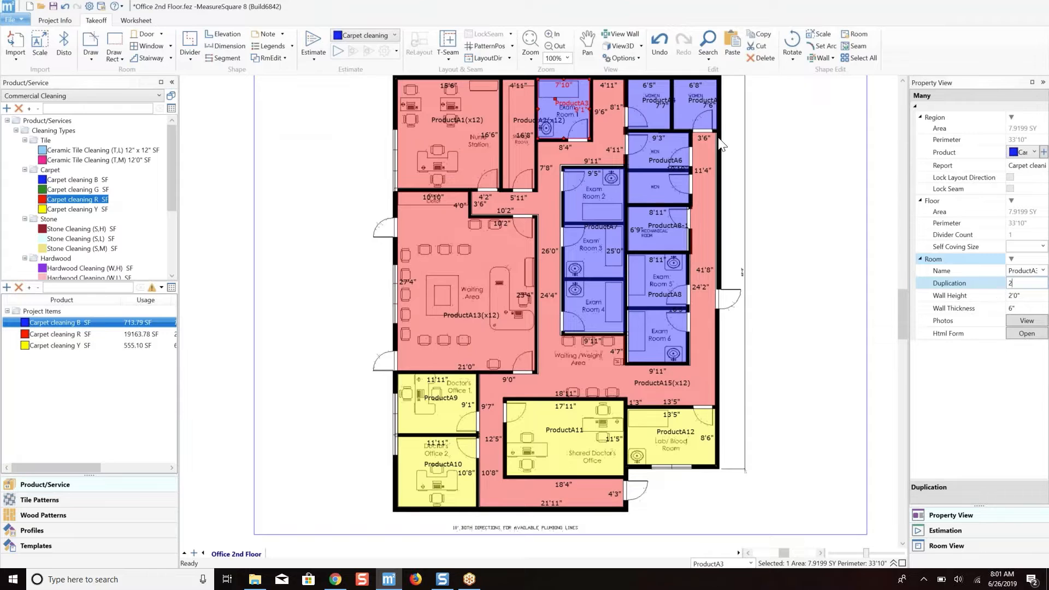
pyautogui.press('Return')
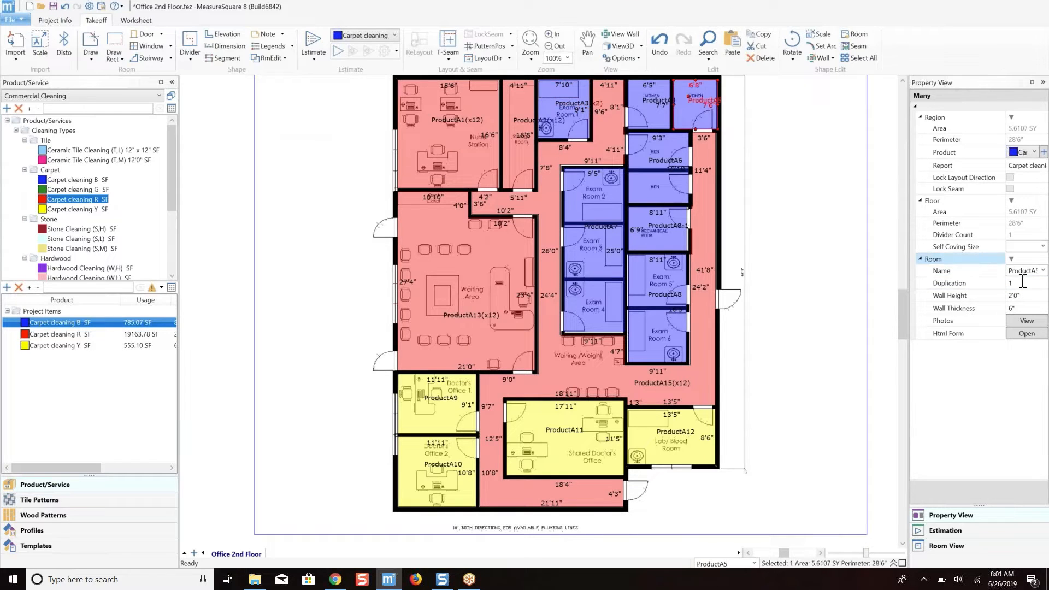
# Set the room duplication of both women's restrooms to 2.
pyautogui.click(1018, 282)
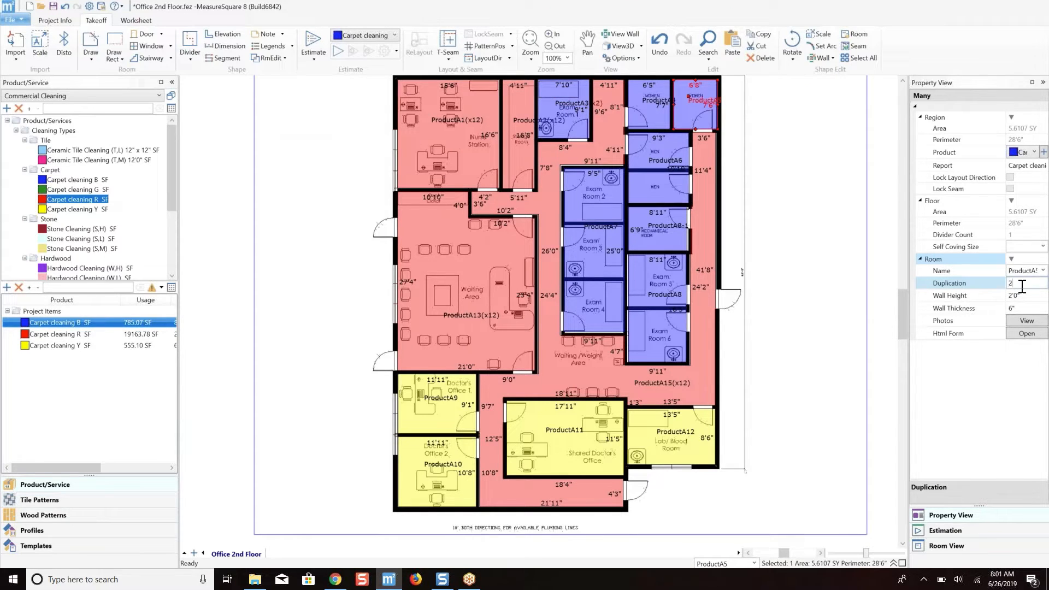
pyautogui.write('2')
pyautogui.press('Return')
pyautogui.click(648, 93)
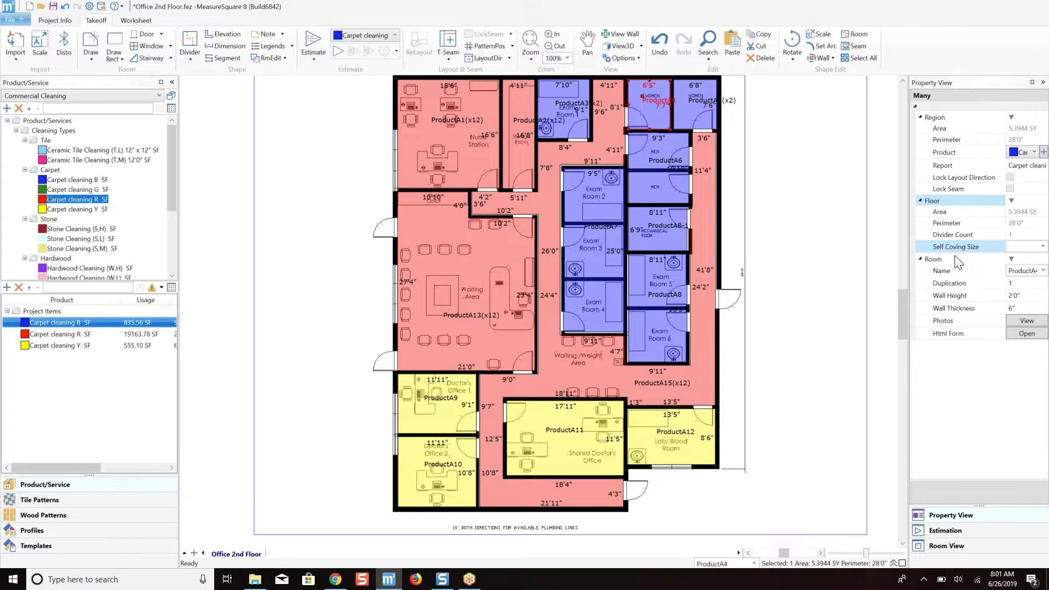
pyautogui.click(1018, 283)
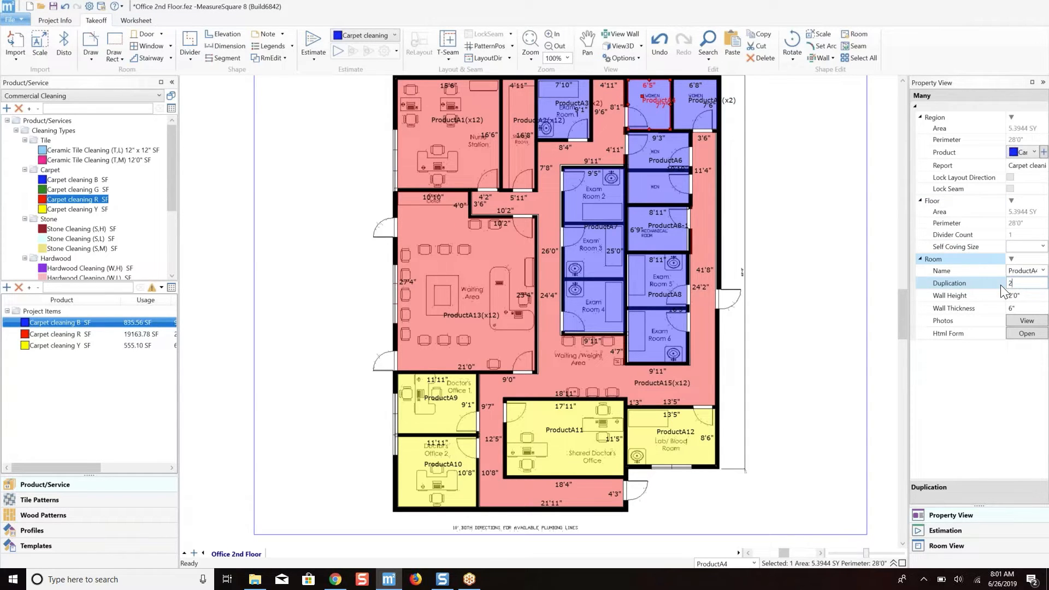
pyautogui.press('Return')
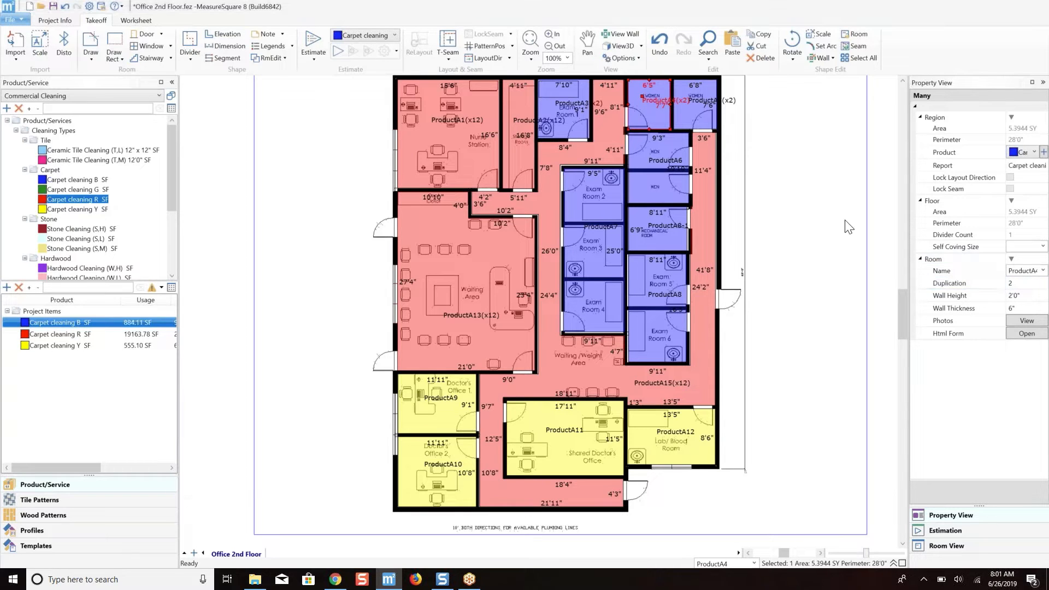
# Set the room duplication to 2 for the men's restroom block and the Mechanical Room.
pyautogui.click(667, 178)
pyautogui.click(1017, 283)
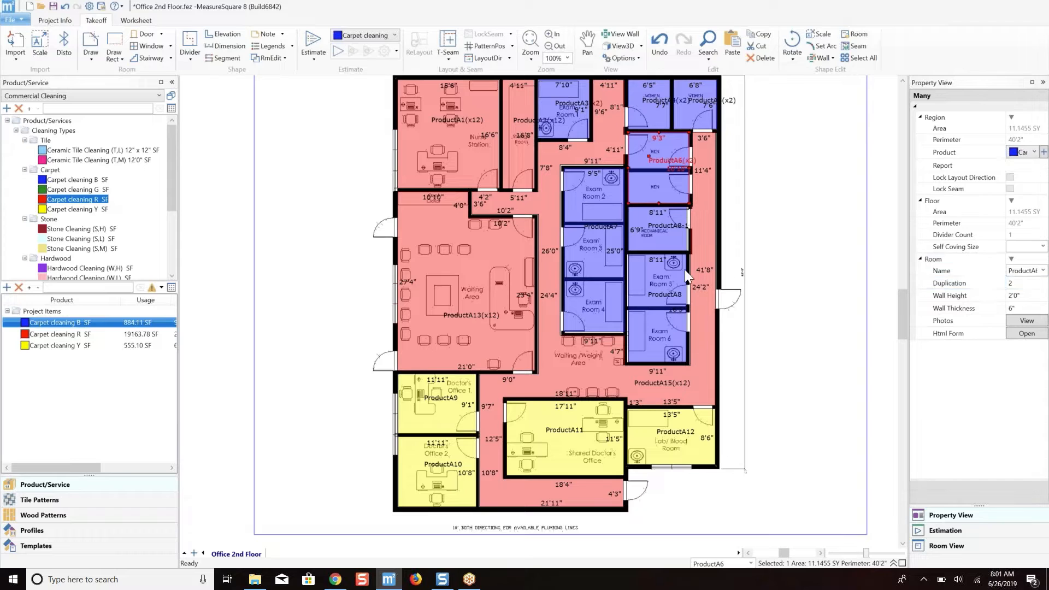
pyautogui.press('Return')
pyautogui.click(668, 235)
pyautogui.click(1017, 283)
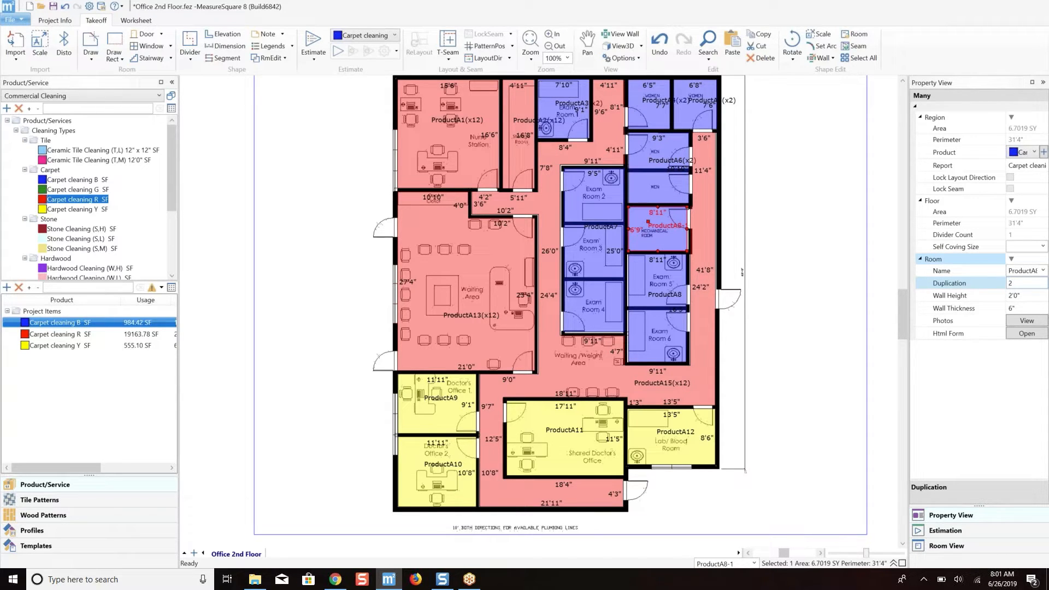
pyautogui.write('2')
pyautogui.press('Return')
# Set the room duplication to 2 for the block of Exam Rooms 5 and 6 and the block of Exam Rooms 2, 3 and 4.
pyautogui.click(662, 294)
pyautogui.click(1036, 295)
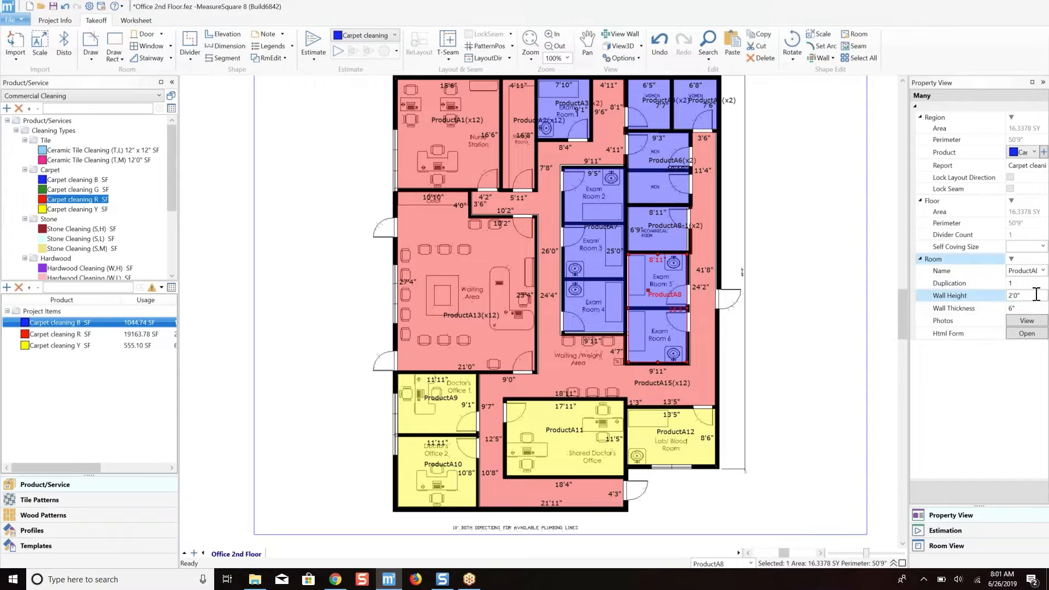
pyautogui.click(986, 283)
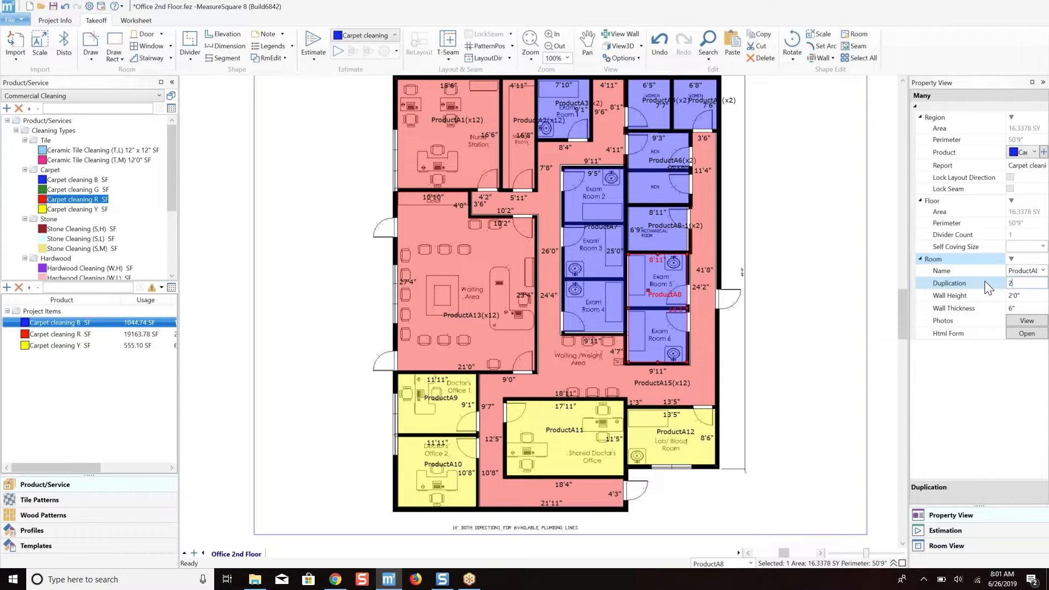
pyautogui.press('Return')
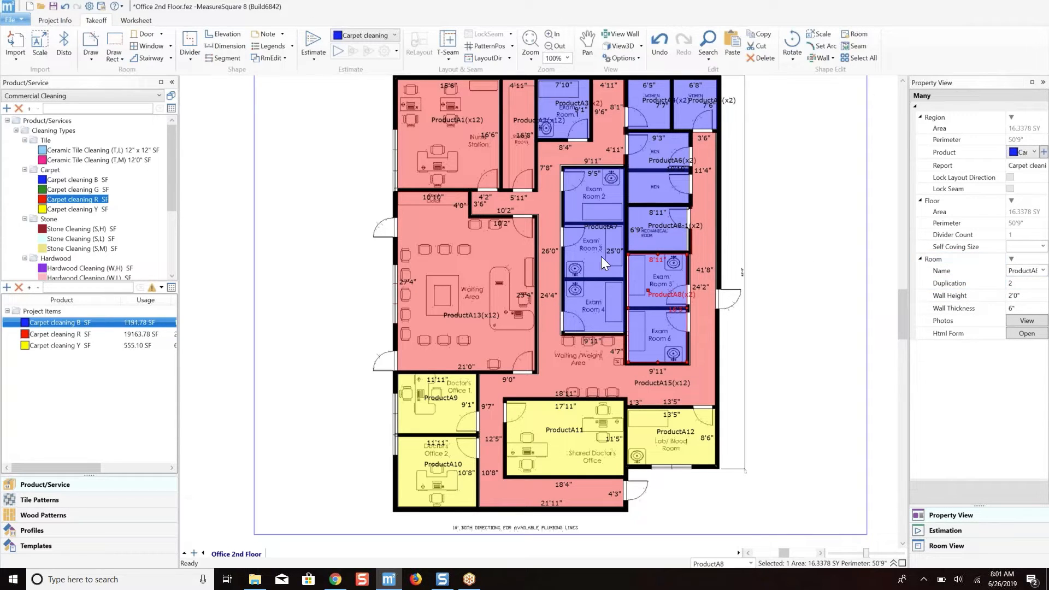
pyautogui.click(601, 257)
pyautogui.click(1017, 283)
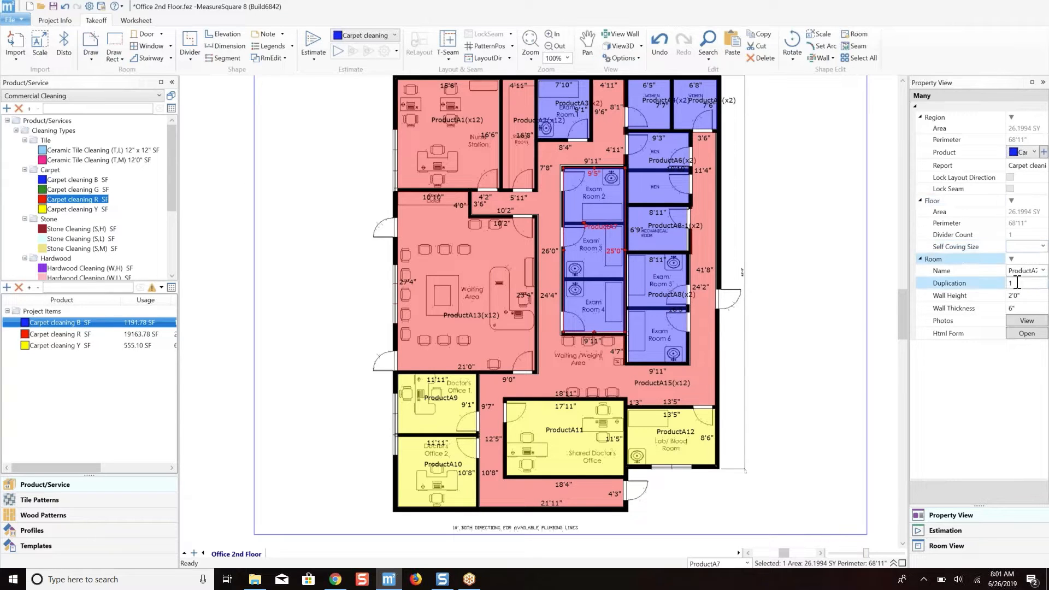
pyautogui.click(989, 283)
pyautogui.write('2')
pyautogui.press('Return')
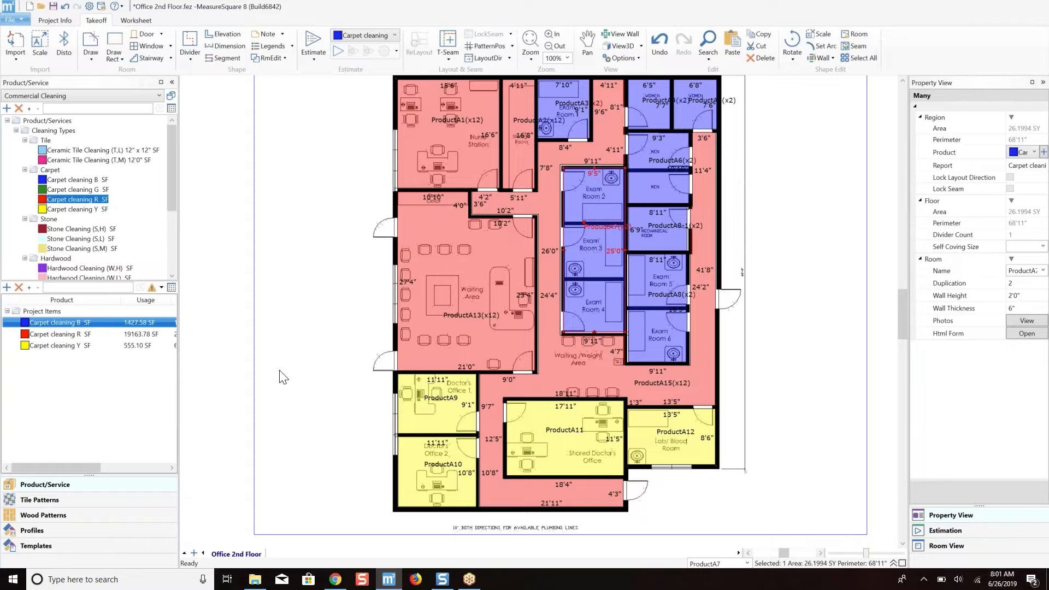
# View the details of the Carpet cleaning Y project item to check its frequency.
pyautogui.rightClick(41, 345)
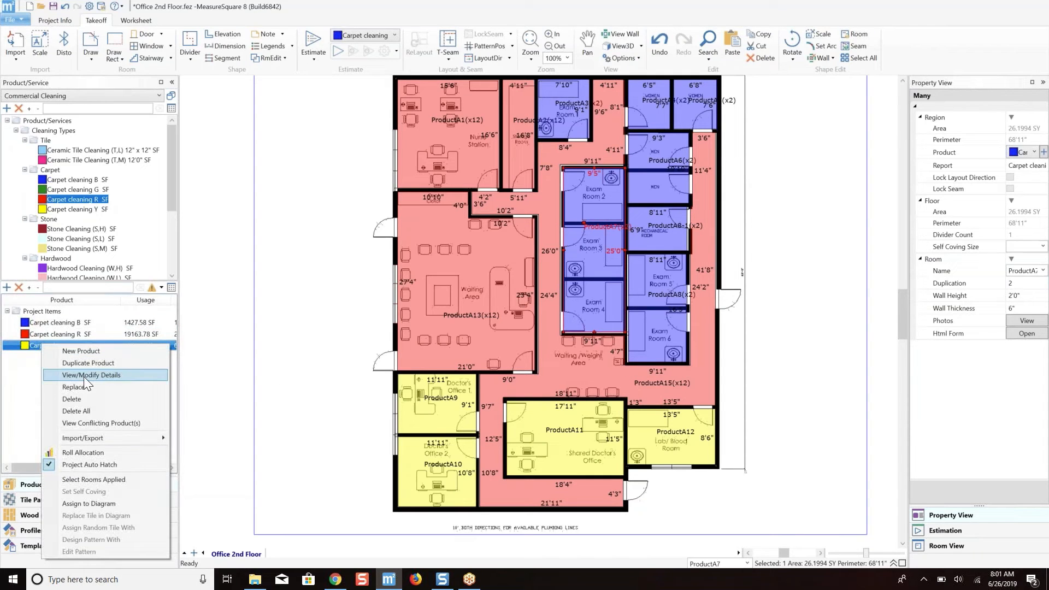
pyautogui.click(84, 376)
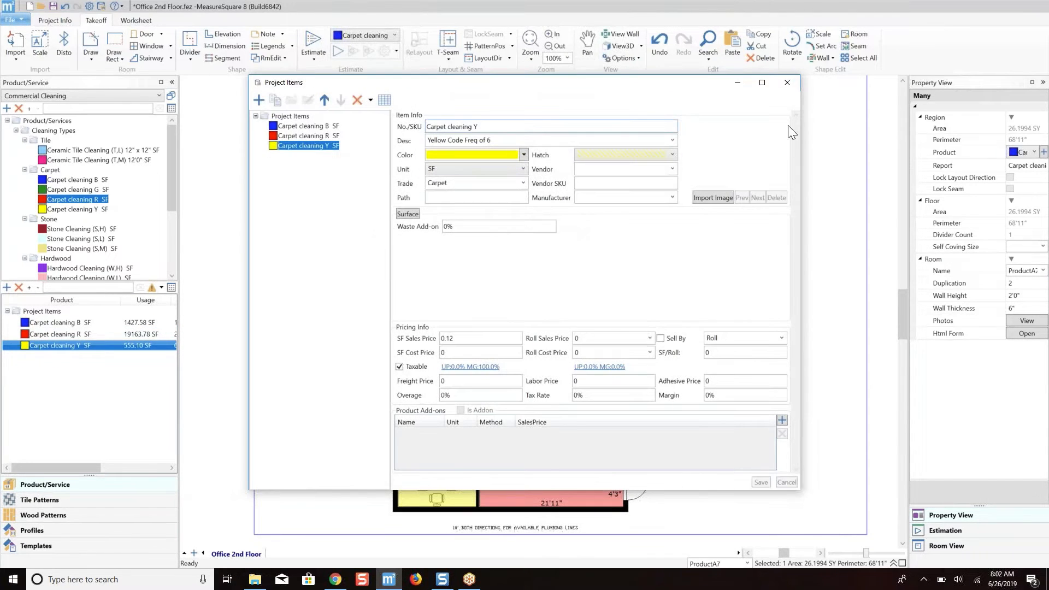
pyautogui.click(793, 86)
# Set the room duplication of Doctor's Office 1 and Doctor's Office 2 to 6.
pyautogui.click(455, 379)
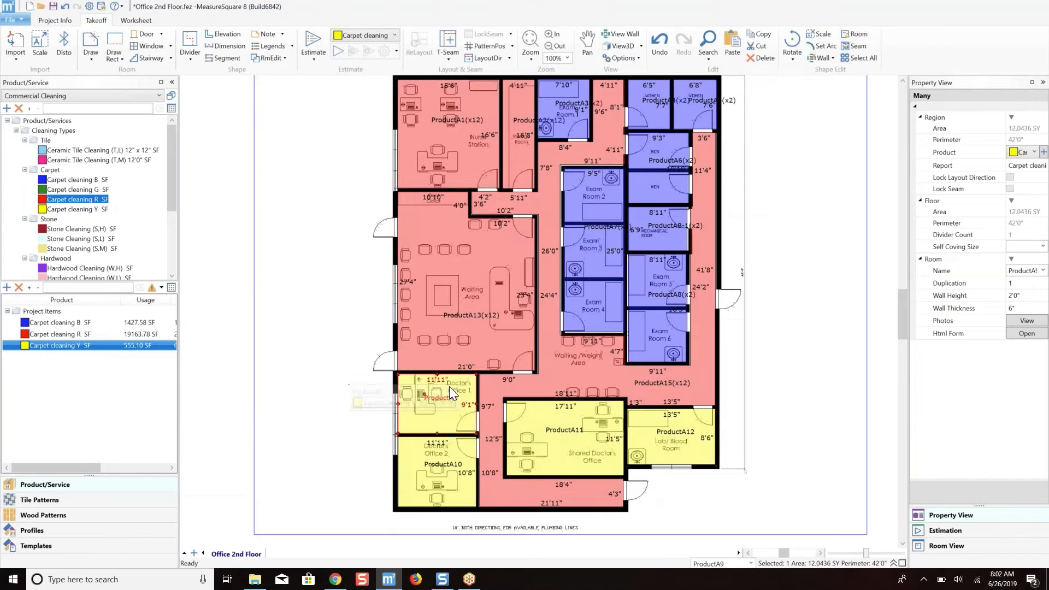
pyautogui.click(1026, 283)
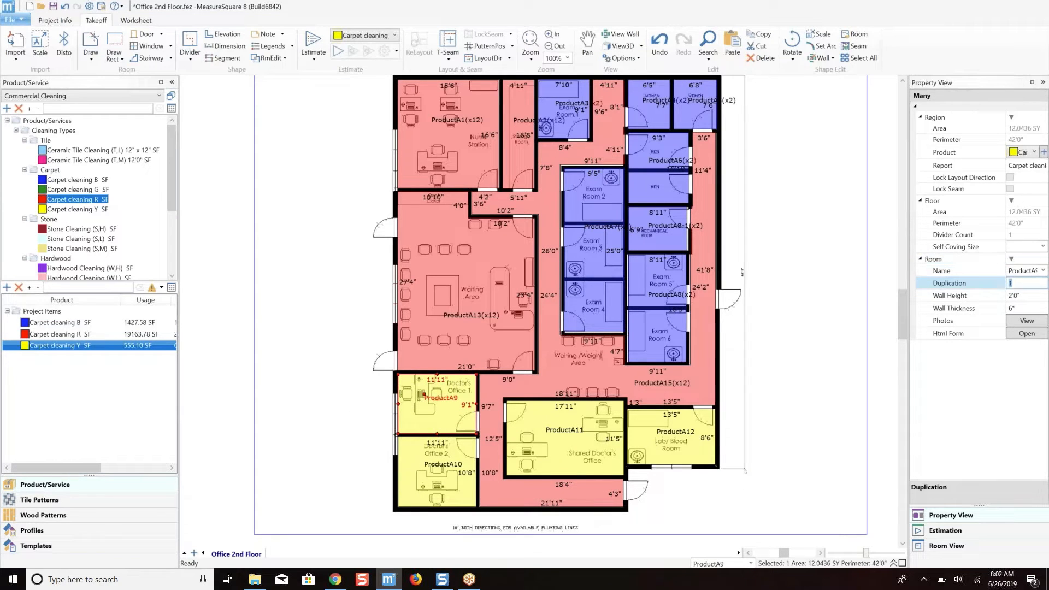
pyautogui.press('Return')
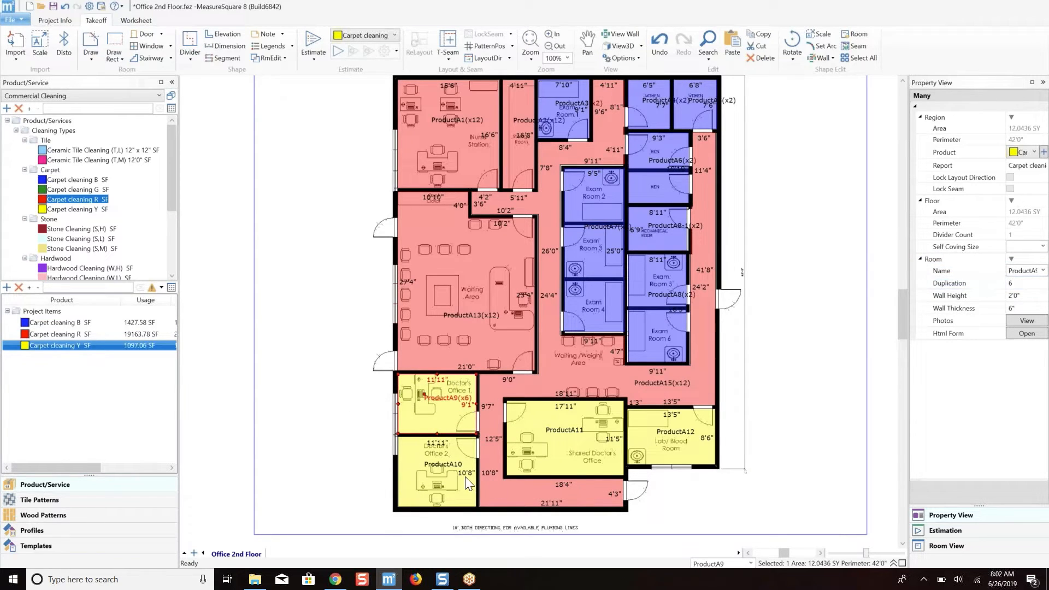
pyautogui.click(464, 476)
pyautogui.click(962, 283)
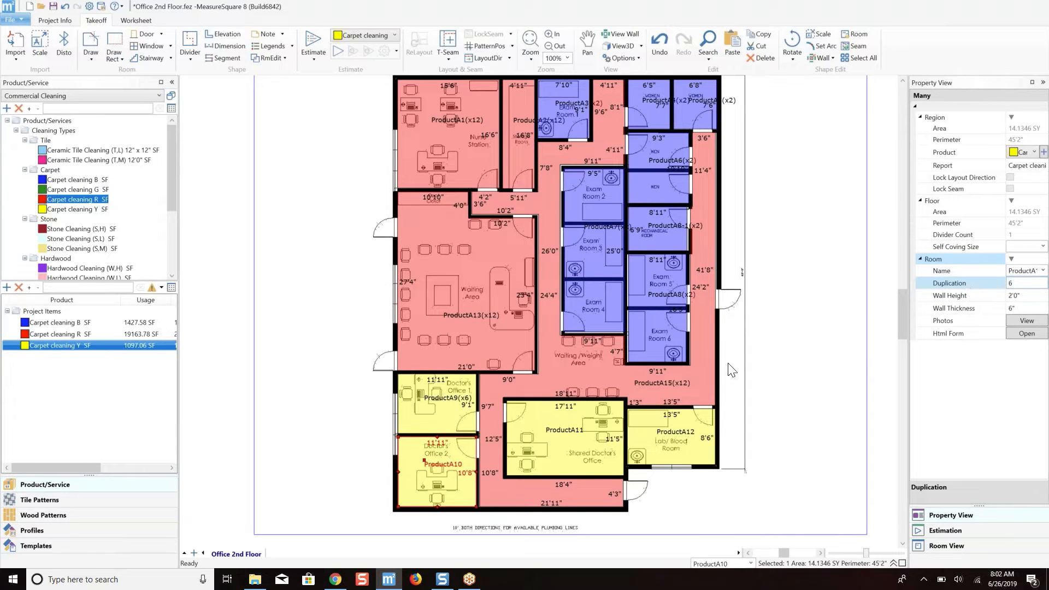
pyautogui.press('Return')
# Set the room duplication of the Shared Doctor's Office and the Lab/Blood Room to 6.
pyautogui.scroll(3, 437, 402)
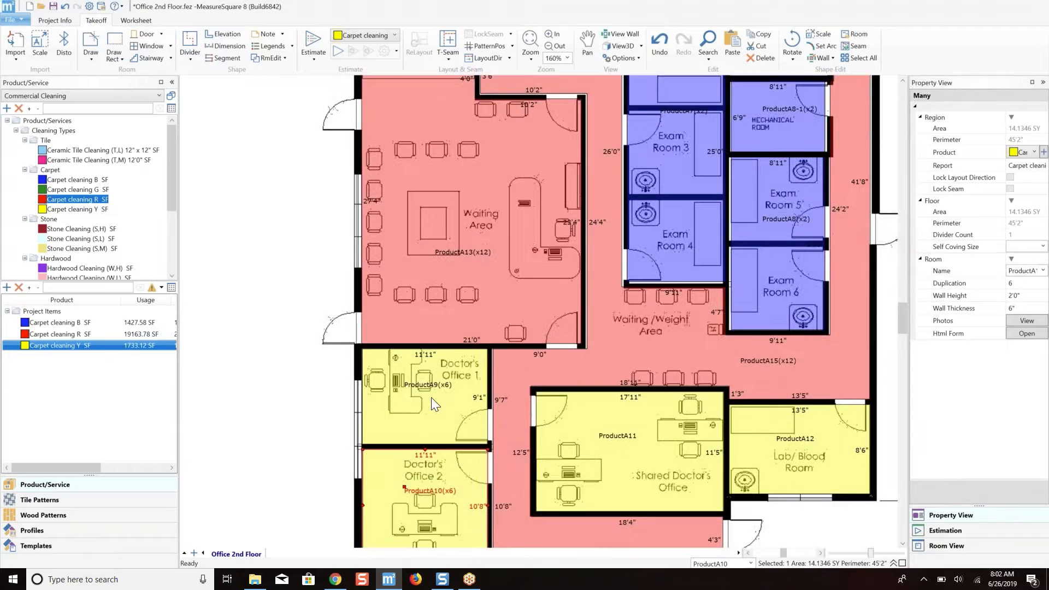
pyautogui.scroll(-1, 434, 382)
pyautogui.scroll(3, 418, 431)
pyautogui.scroll(-3, 417, 428)
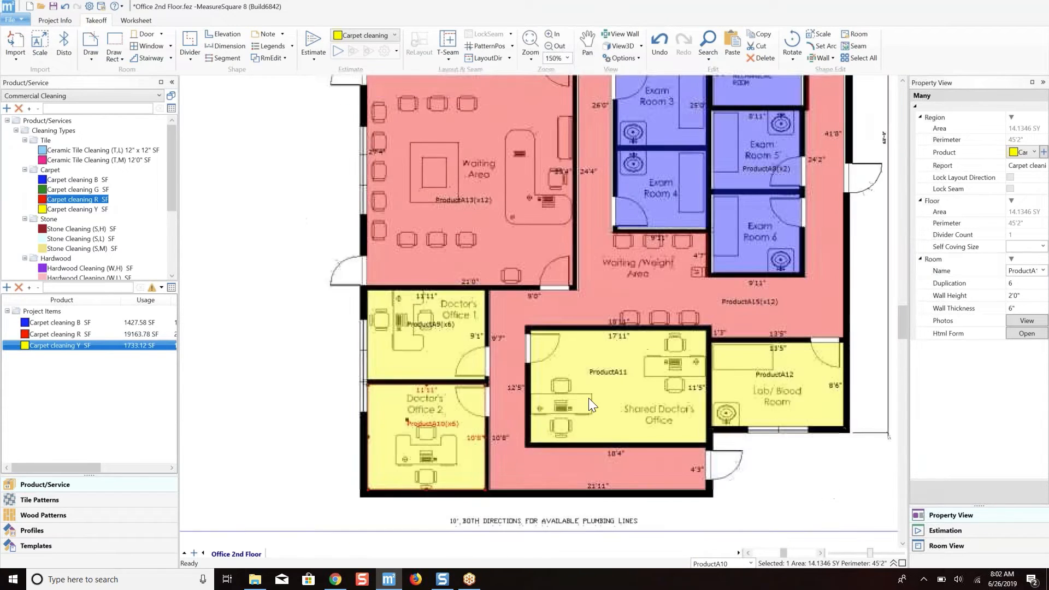
pyautogui.click(572, 372)
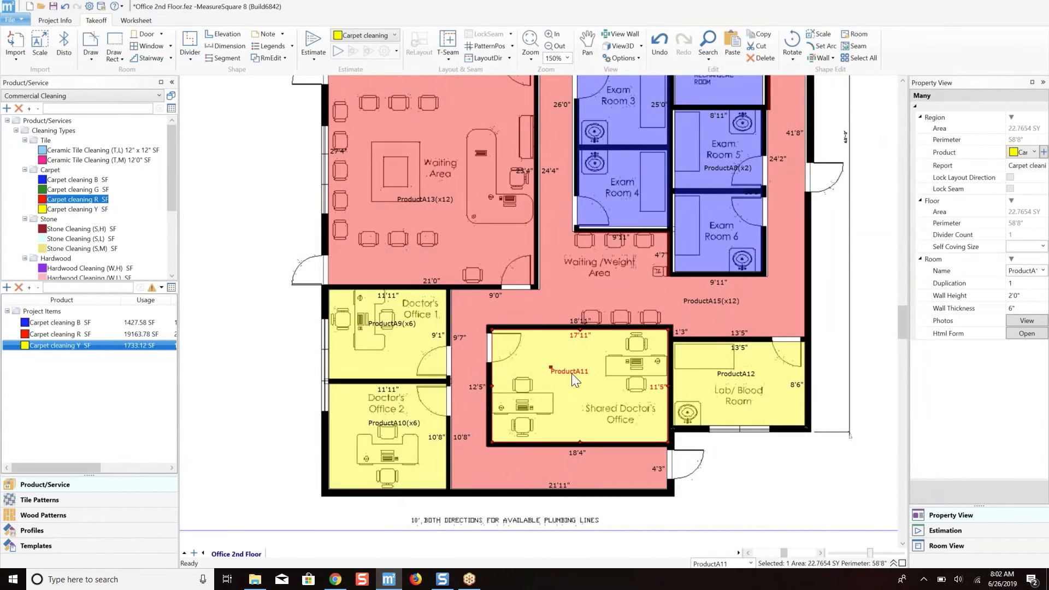
pyautogui.click(1027, 283)
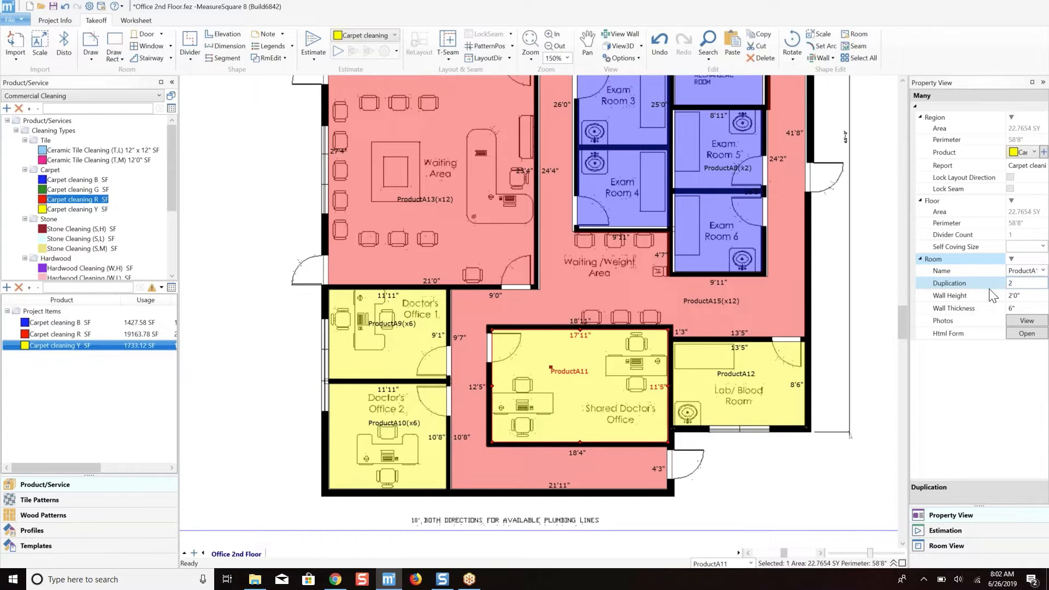
pyautogui.press('BackSpace')
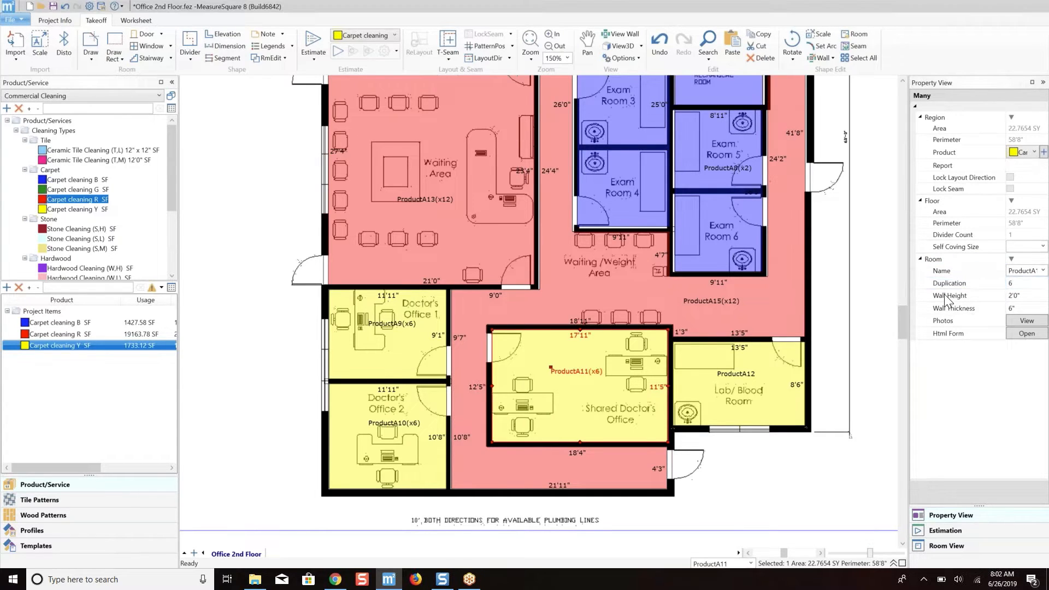
pyautogui.click(733, 362)
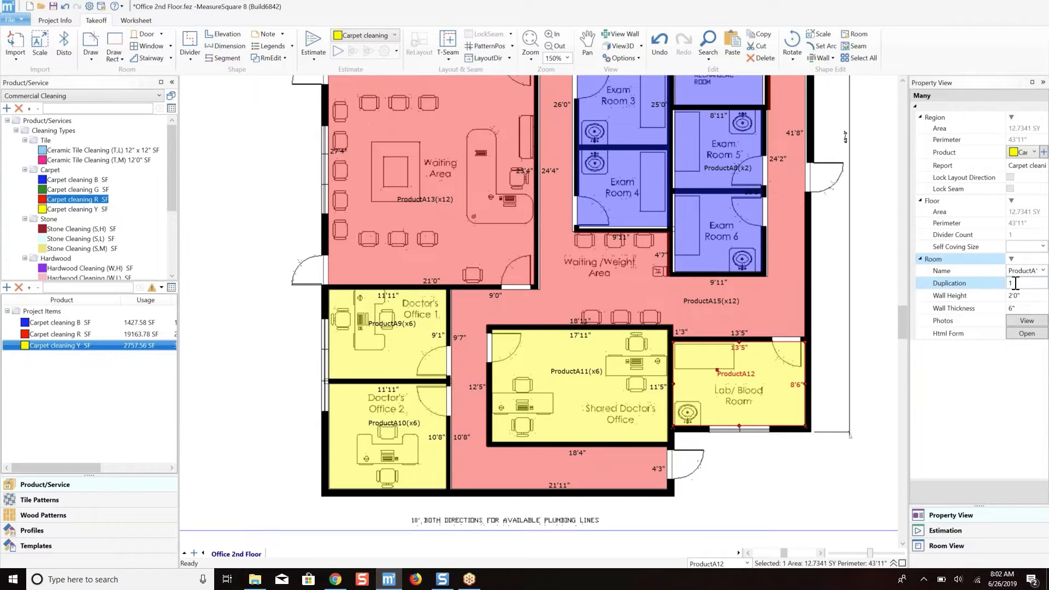
pyautogui.click(997, 285)
# Select the Waiting Area and look through the preset room names available for it.
pyautogui.scroll(-5, 656, 283)
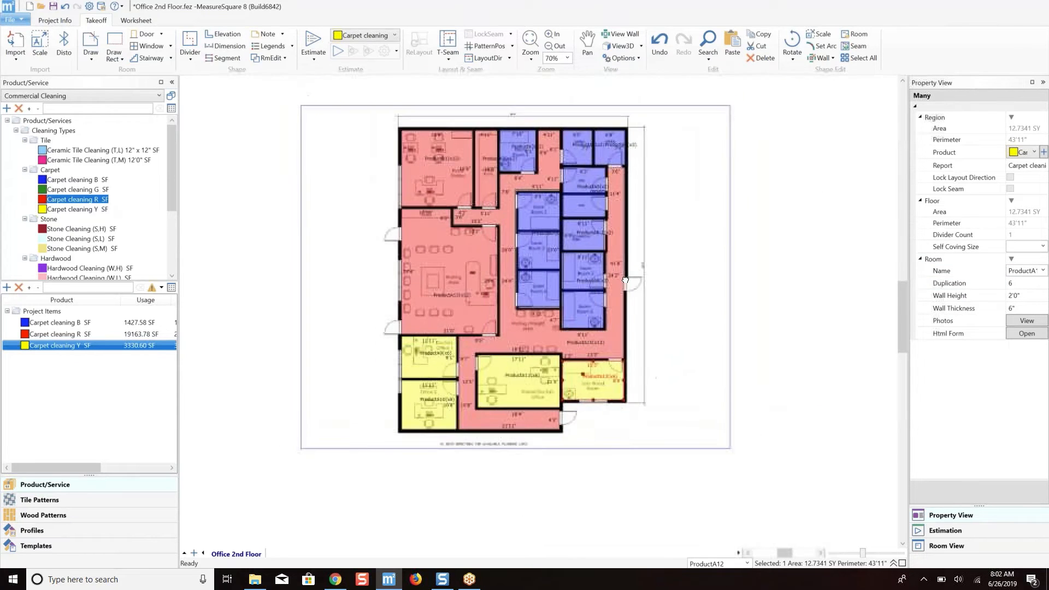
pyautogui.scroll(1, 565, 334)
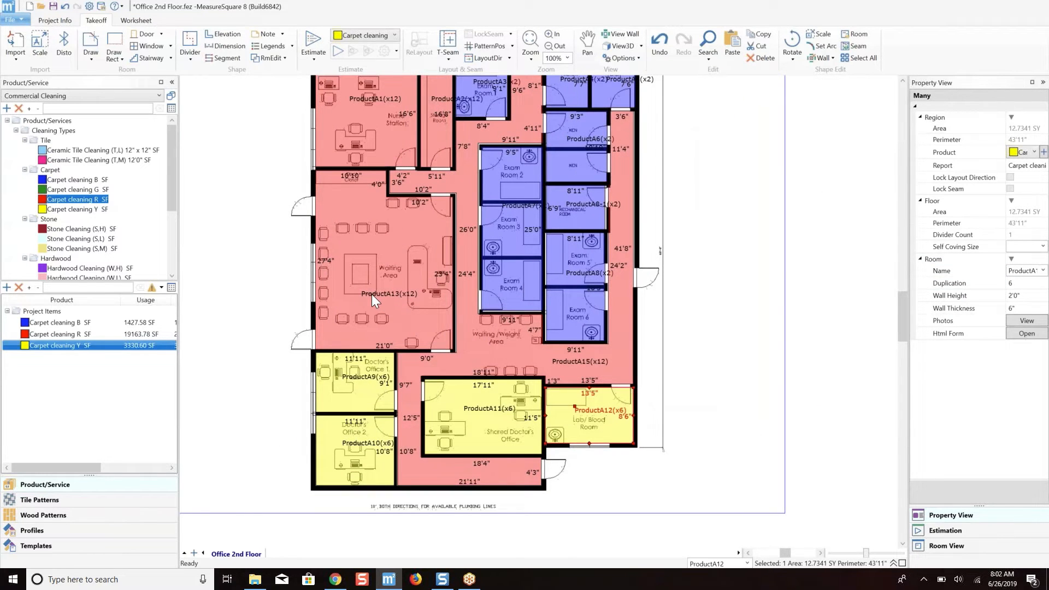
pyautogui.scroll(2, 385, 266)
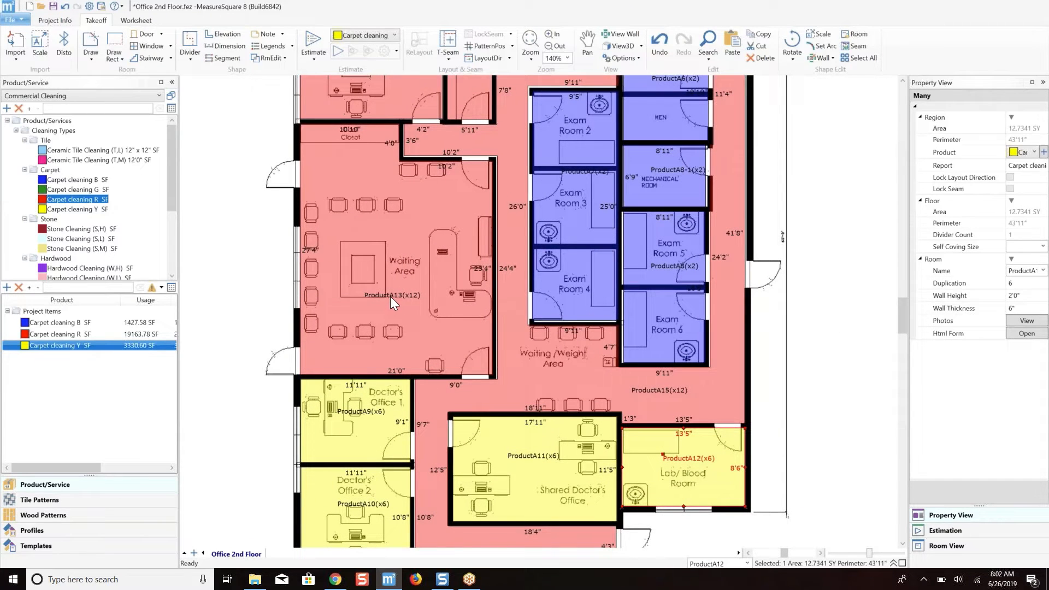
pyautogui.scroll(-1, 409, 308)
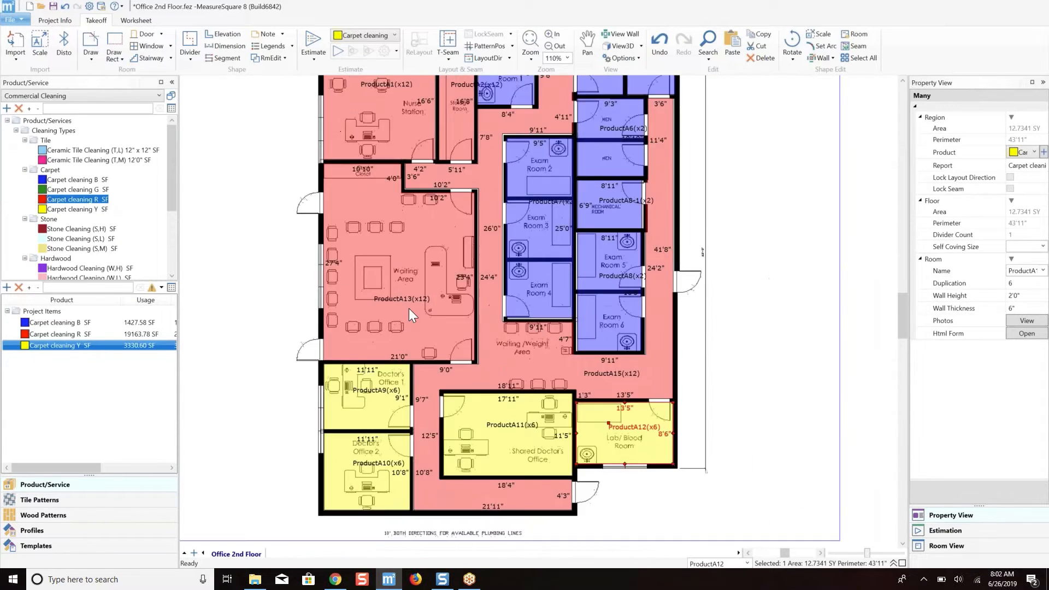
pyautogui.doubleClick(711, 563)
pyautogui.click(467, 253)
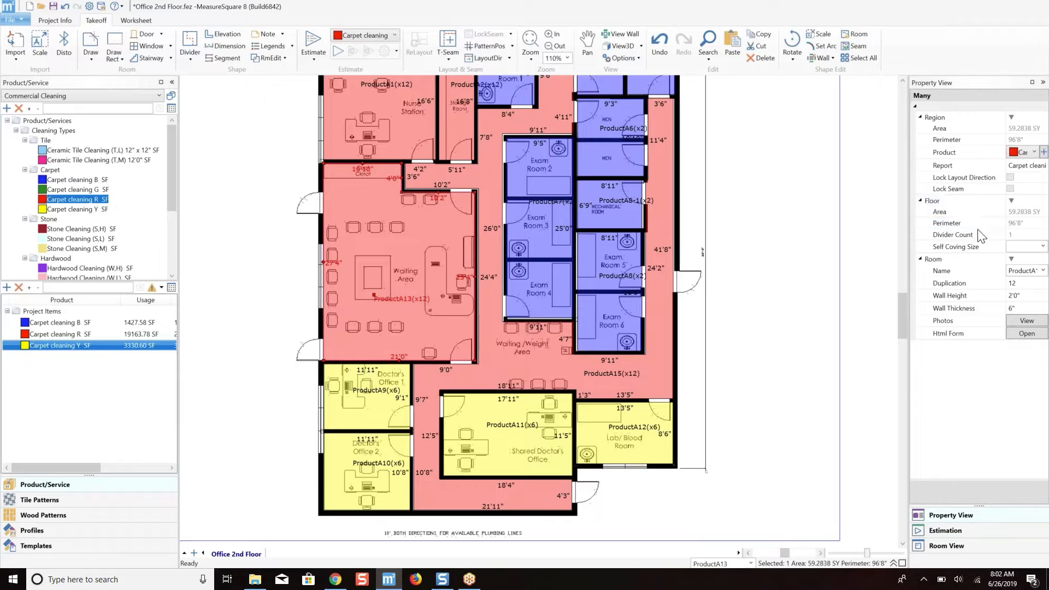
pyautogui.click(1042, 270)
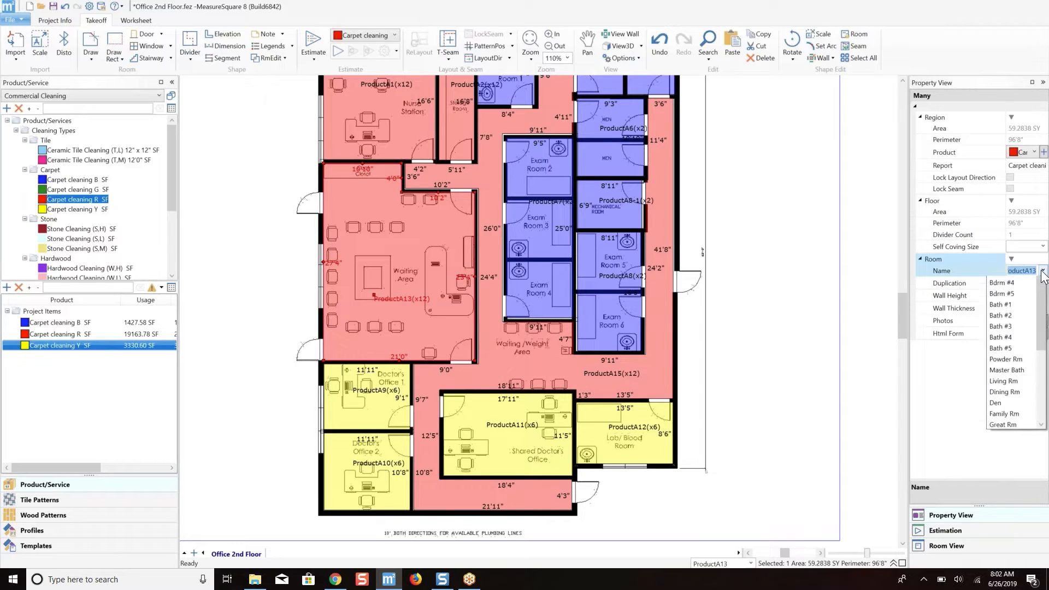
pyautogui.moveTo(1043, 327); pyautogui.dragTo(1042, 361)
pyautogui.click(820, 214)
pyautogui.scroll(-3, 818, 213)
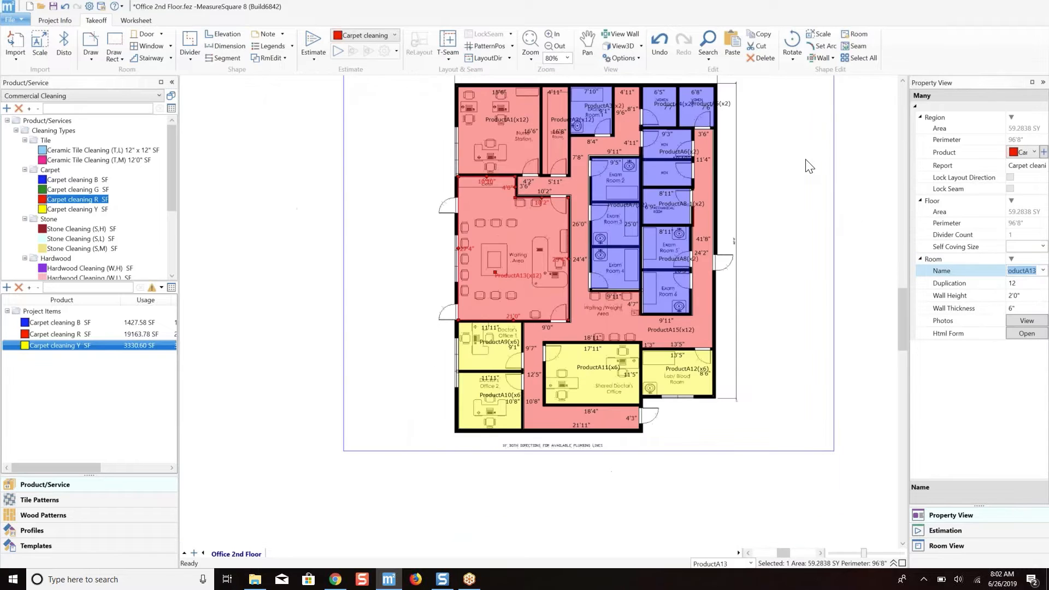
pyautogui.scroll(2, 646, 186)
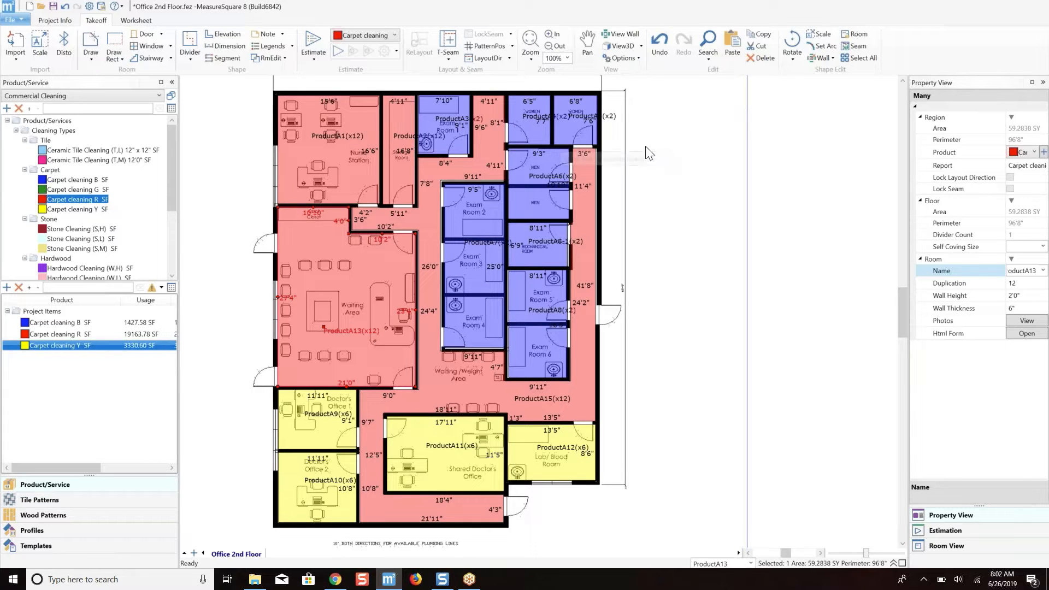
pyautogui.moveTo(240, 130); pyautogui.dragTo(292, 127, button='middle')
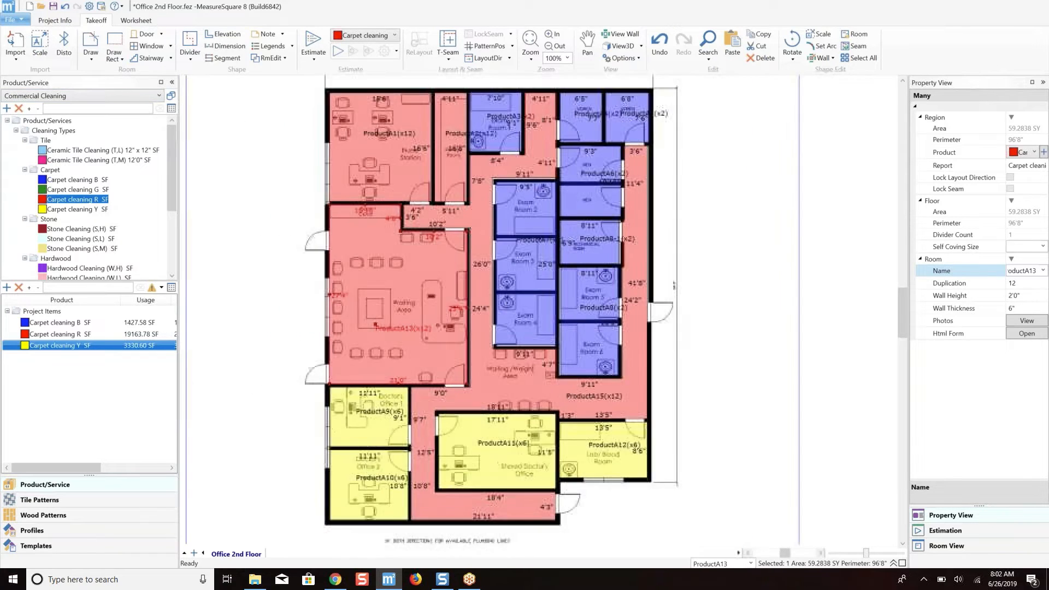
# Create a Quotation worksheet in the By area style with the project estimation imported.
pyautogui.click(135, 21)
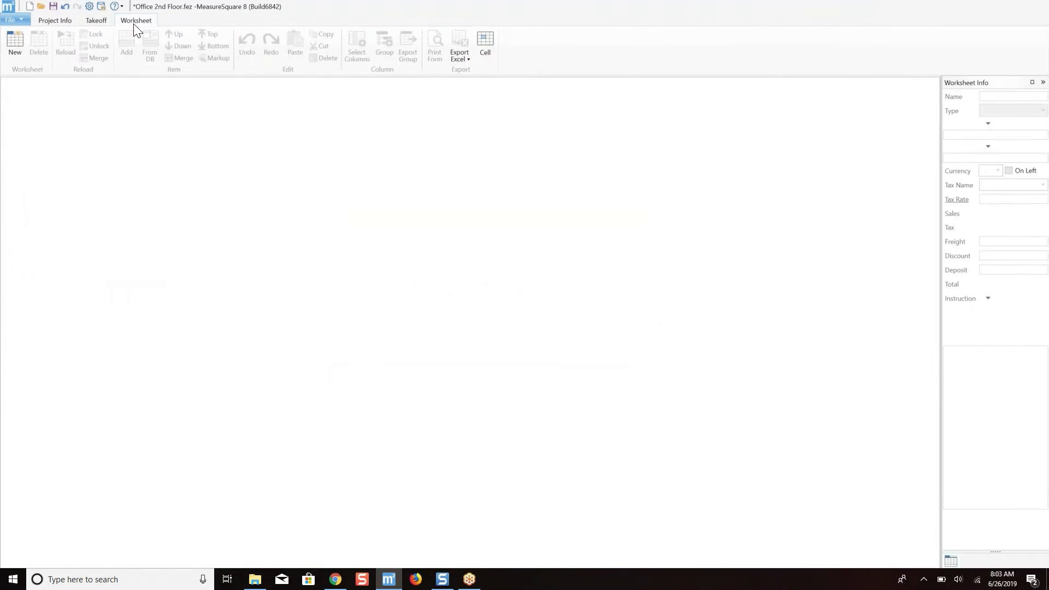
pyautogui.click(14, 39)
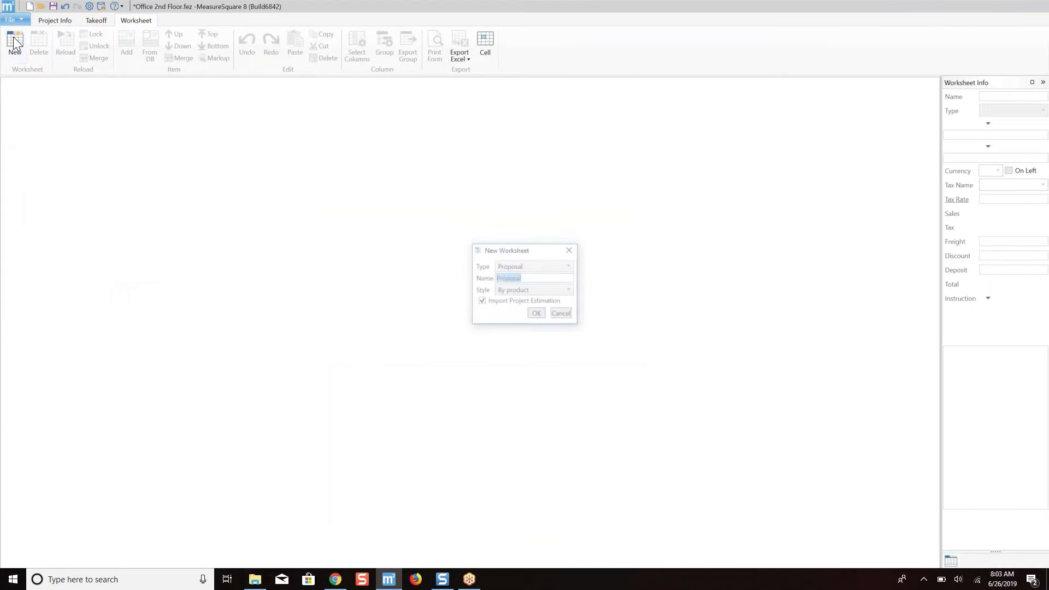
pyautogui.click(535, 264)
pyautogui.click(523, 287)
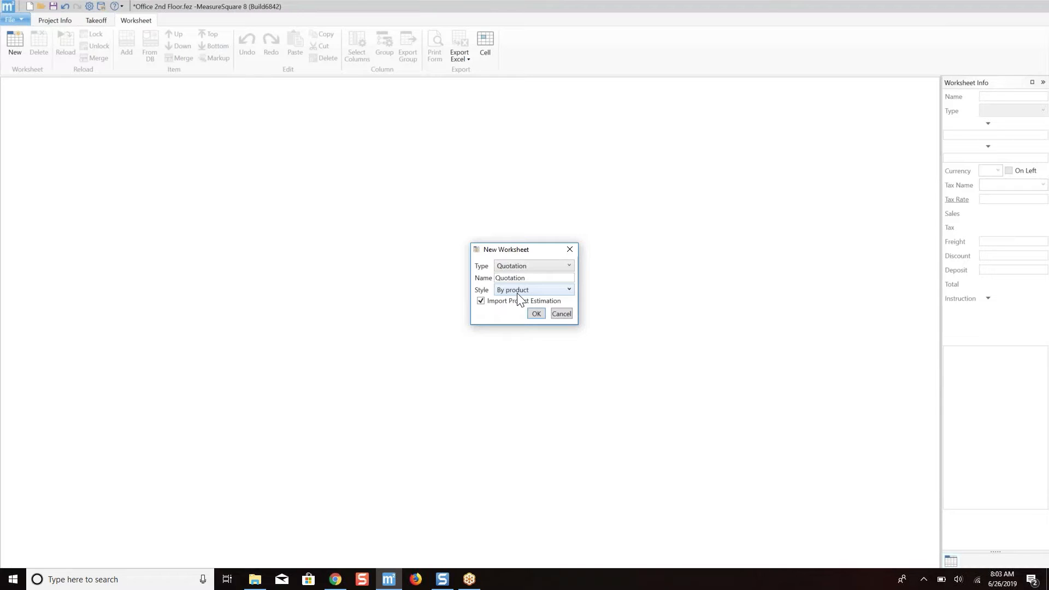
pyautogui.click(517, 291)
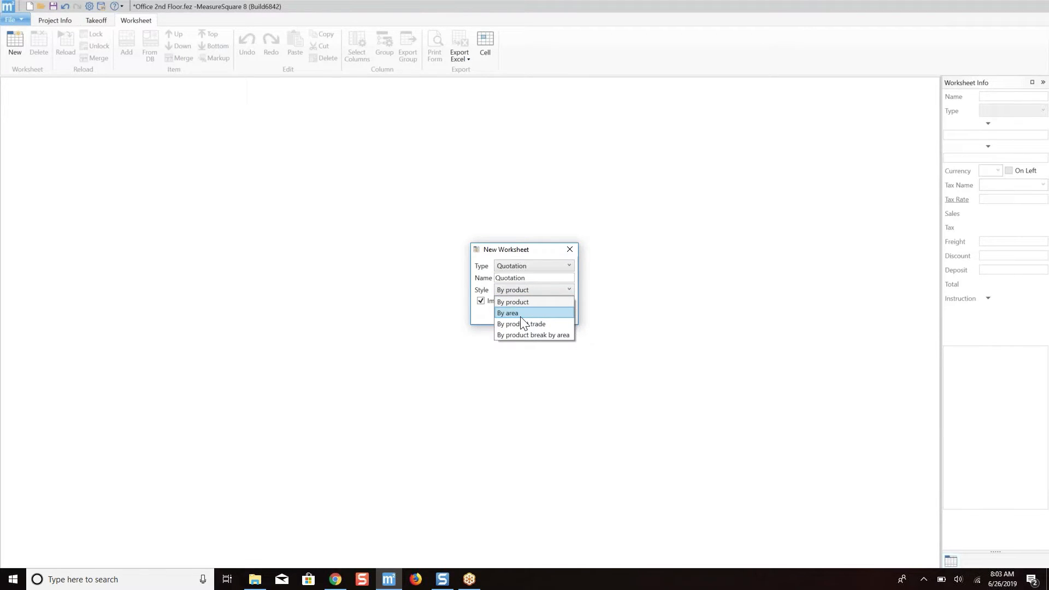
pyautogui.click(520, 315)
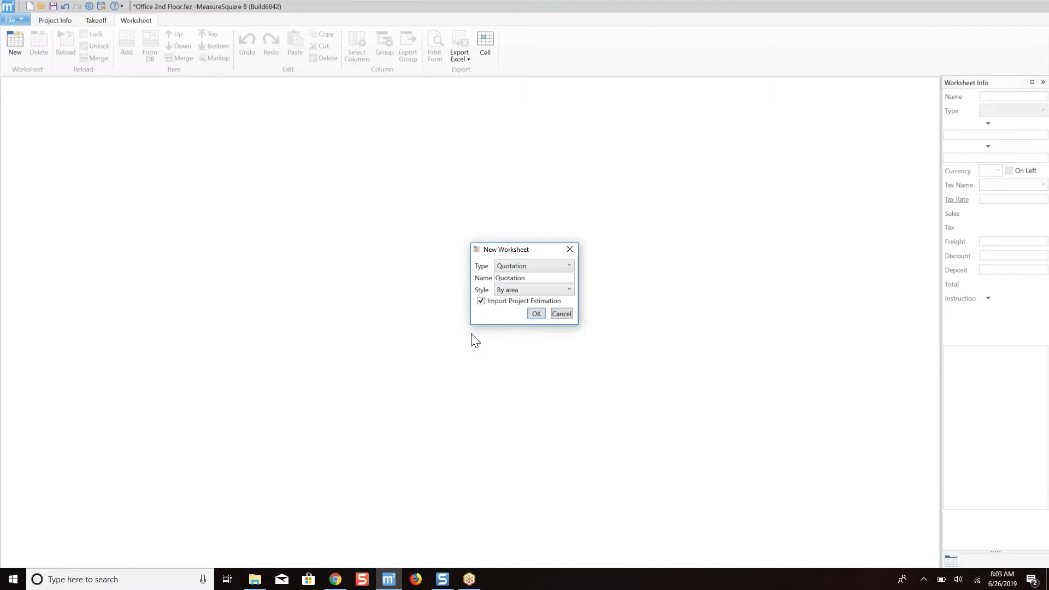
pyautogui.click(538, 314)
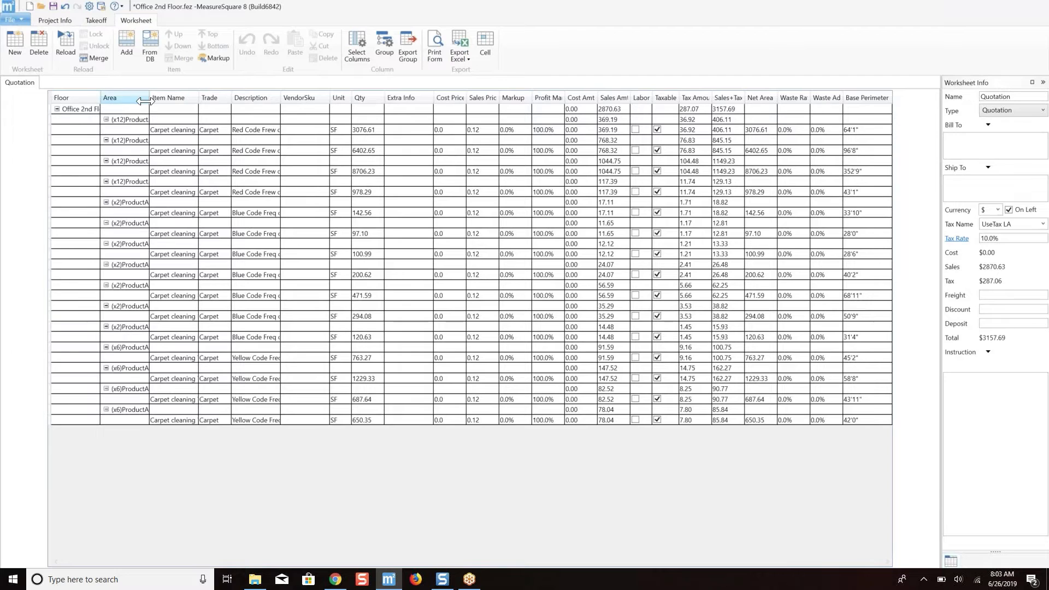
# Widen the quotation's Area column to fit the room names and view the column header options.
pyautogui.moveTo(149, 101); pyautogui.dragTo(167, 101)
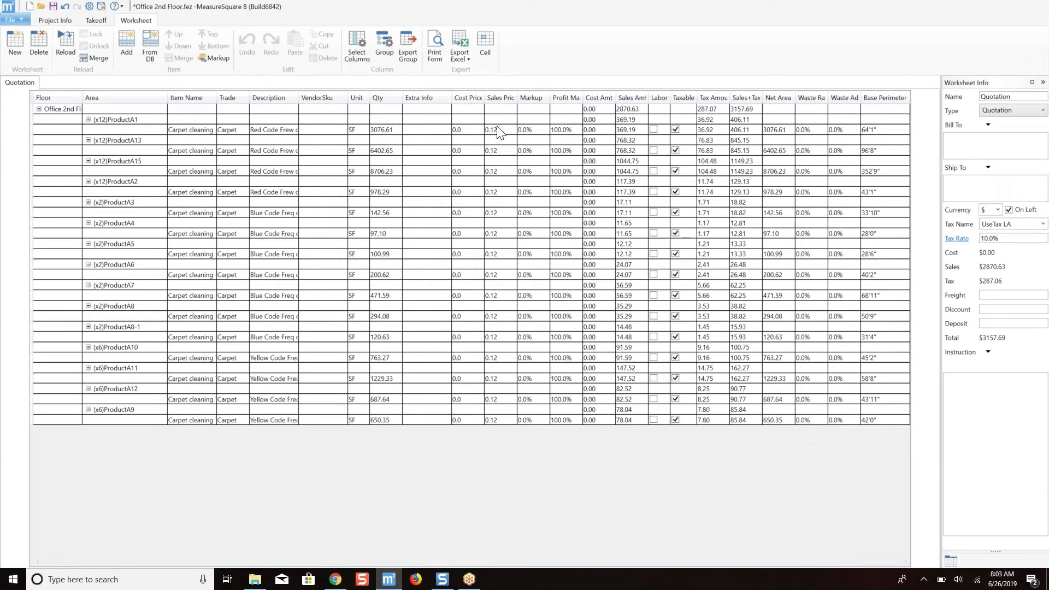
pyautogui.rightClick(329, 101)
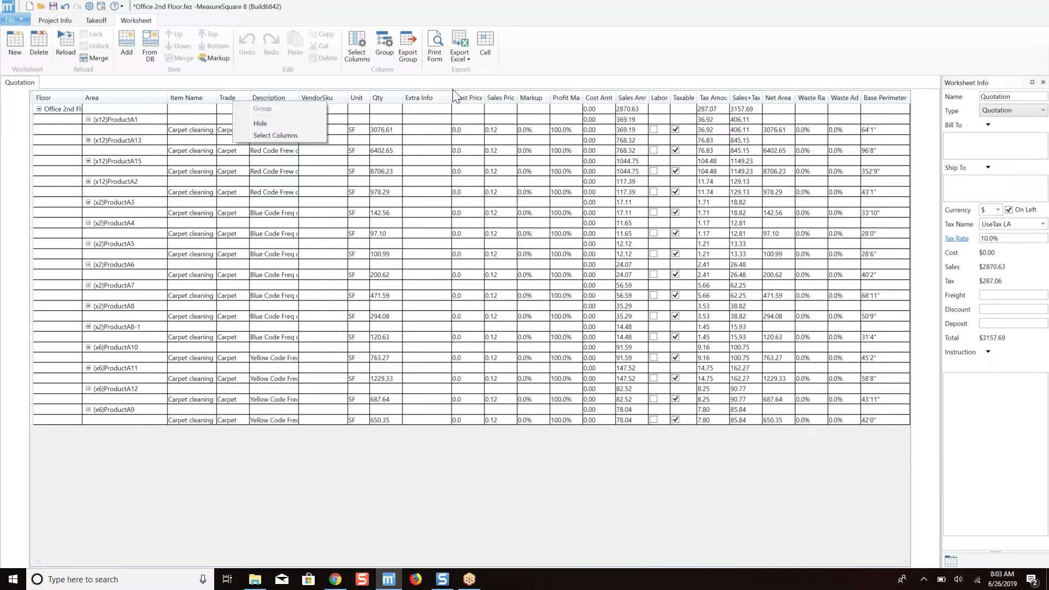
pyautogui.click(556, 54)
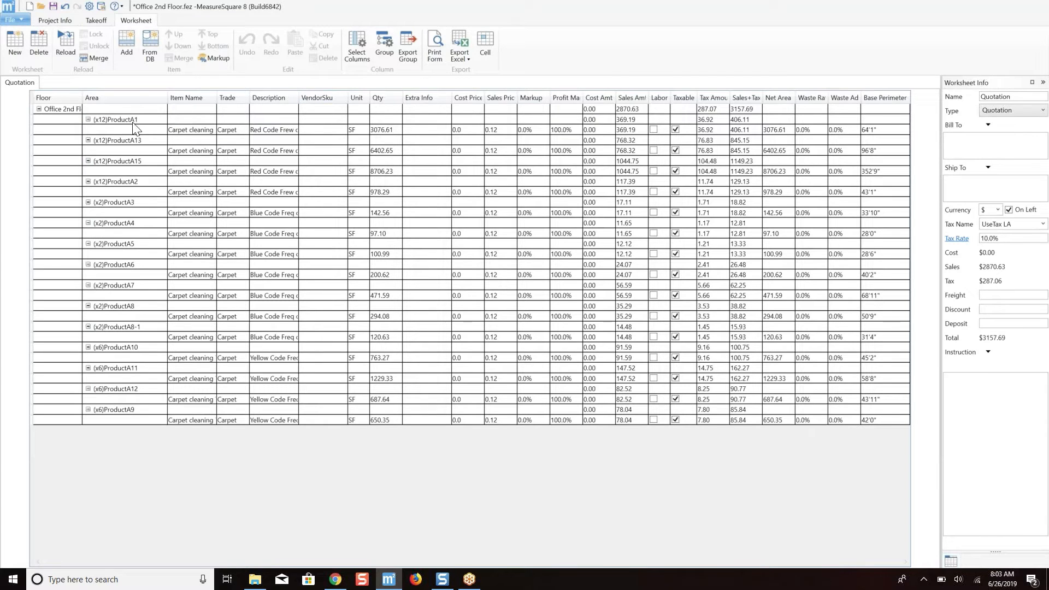
# Examine the quantity of the carpet cleaning item under ProductA1 without changing it.
pyautogui.click(384, 130)
pyautogui.click(384, 130)
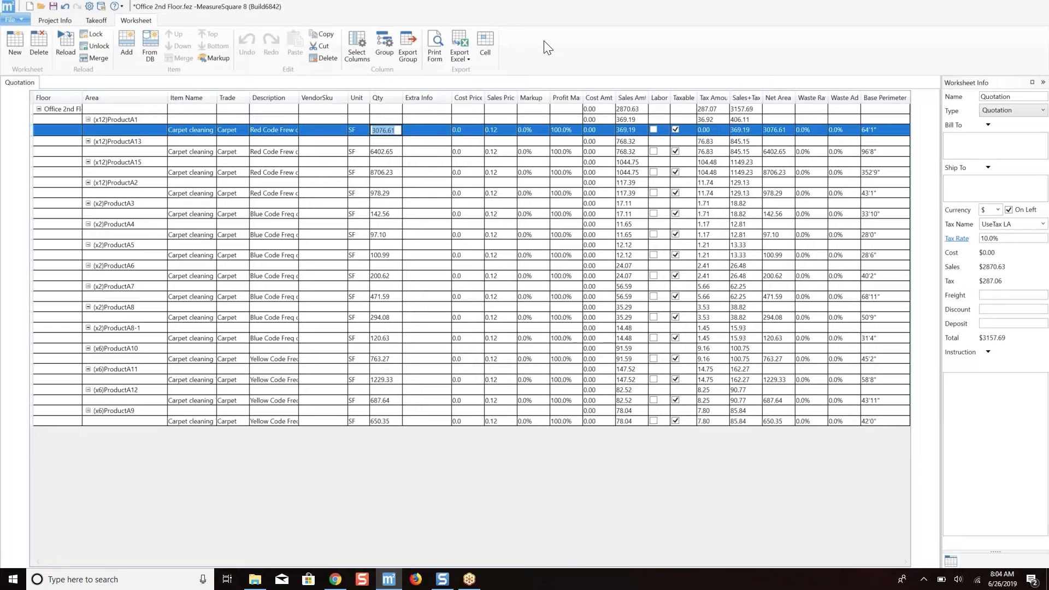
pyautogui.click(413, 141)
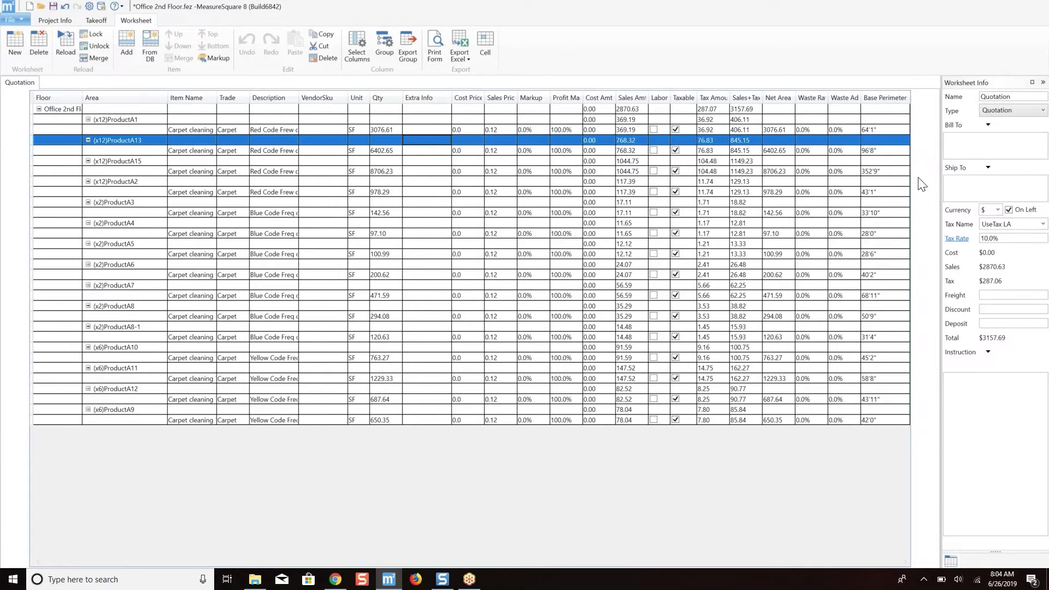
# View the text list for the quotation's Instruction field and close it without saving an entry.
pyautogui.click(1012, 145)
pyautogui.click(992, 401)
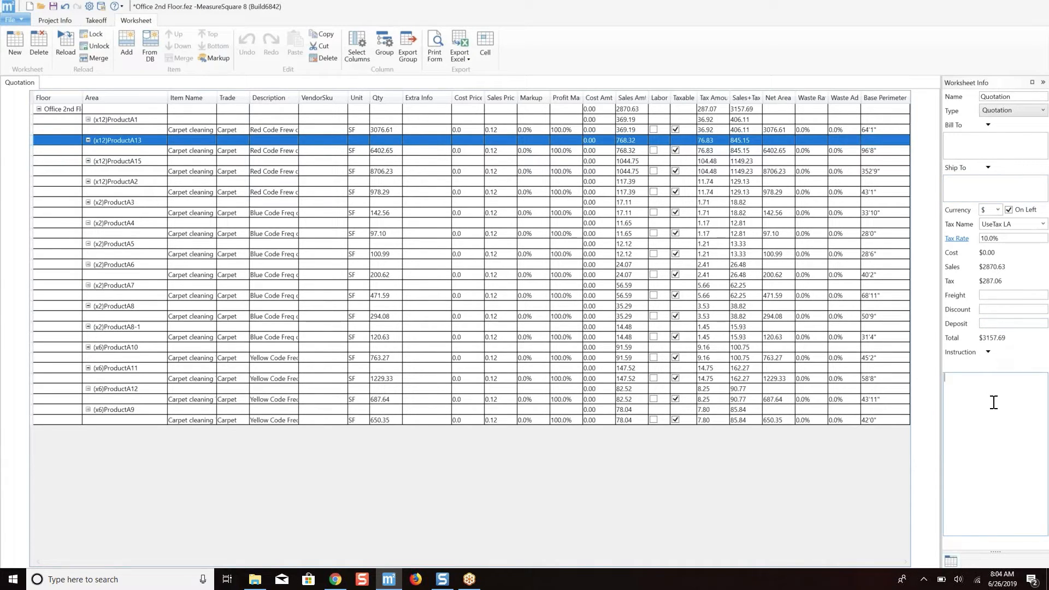
pyautogui.click(988, 351)
pyautogui.click(948, 365)
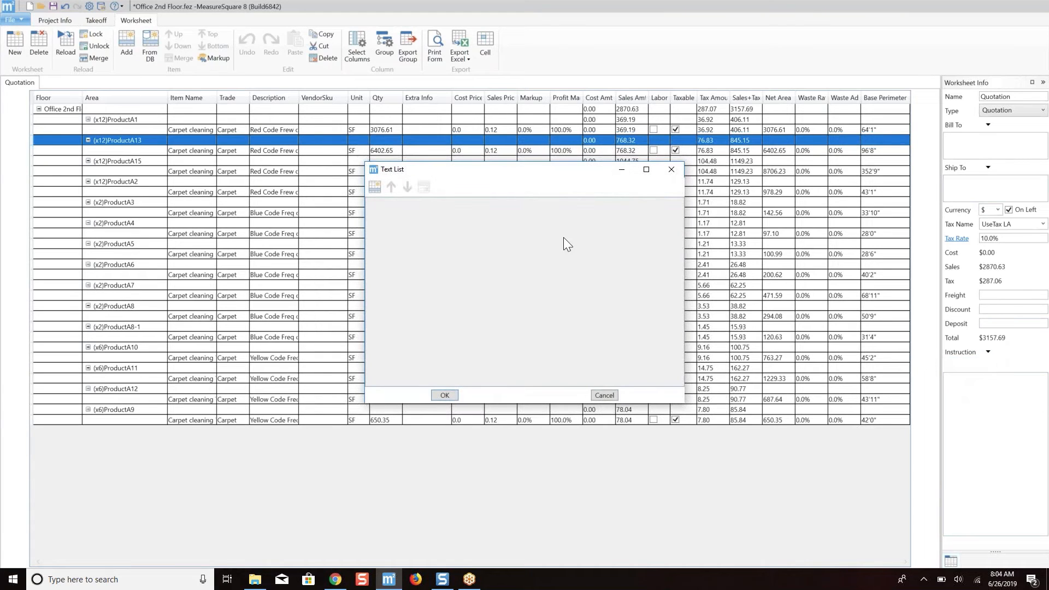
pyautogui.click(368, 187)
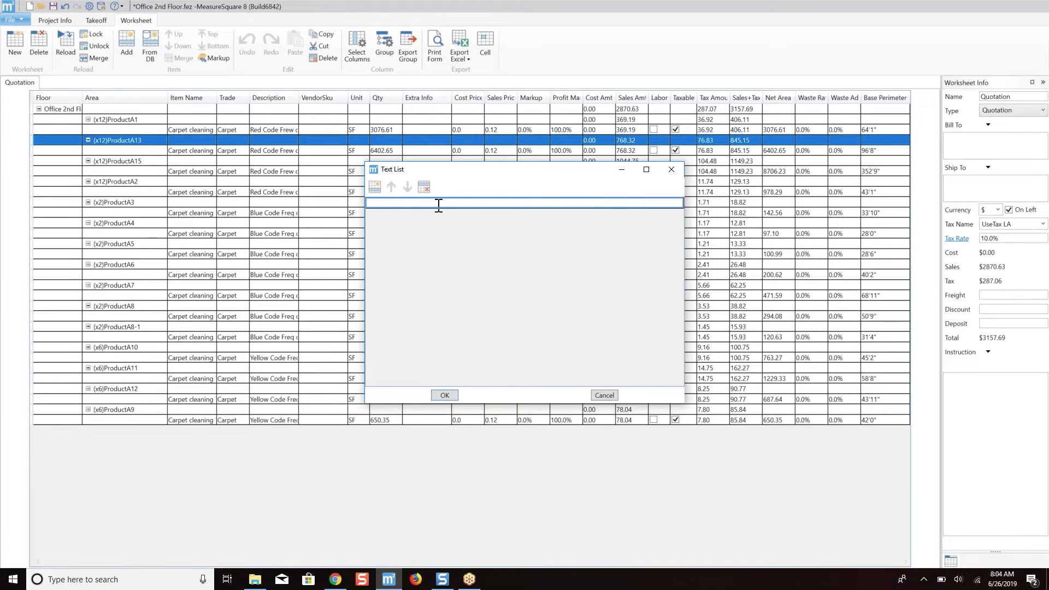
pyautogui.click(672, 168)
pyautogui.click(675, 171)
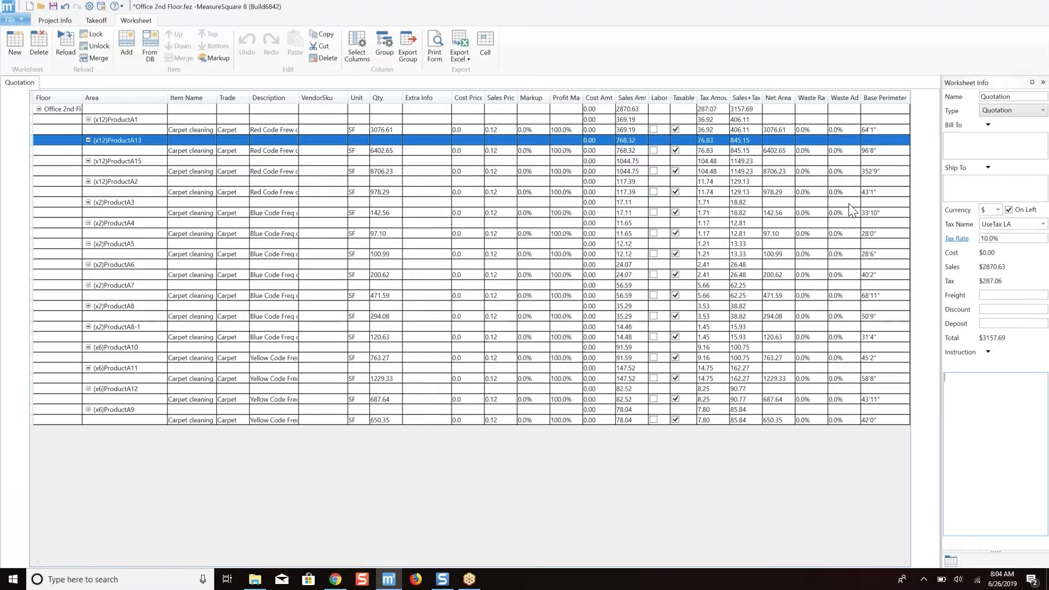
# Open the print preview of the Quotation worksheet and review its pages from start to end.
pyautogui.click(436, 49)
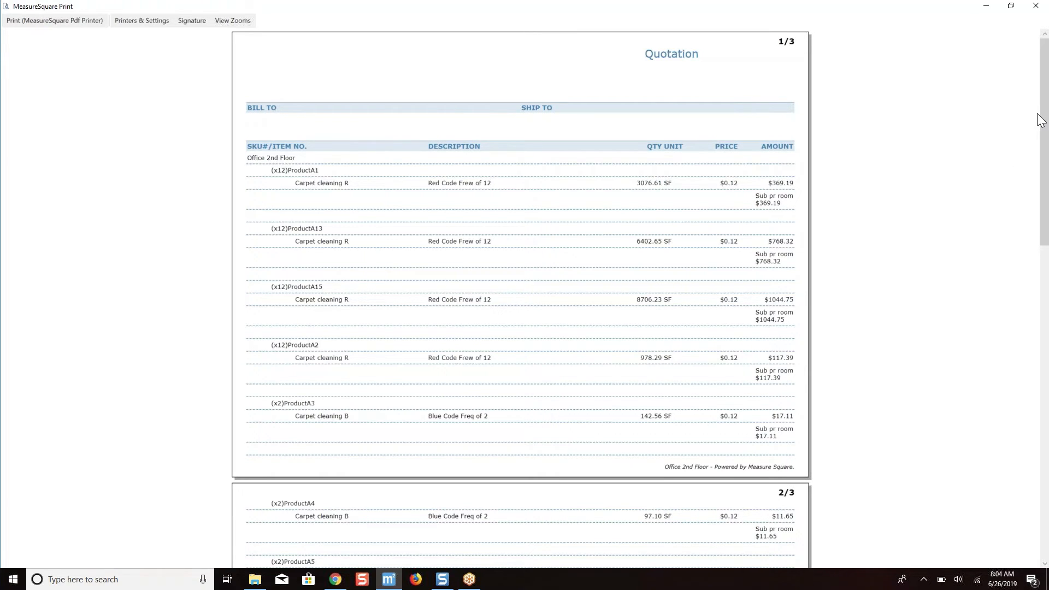
pyautogui.moveTo(1040, 120); pyautogui.dragTo(1044, 463)
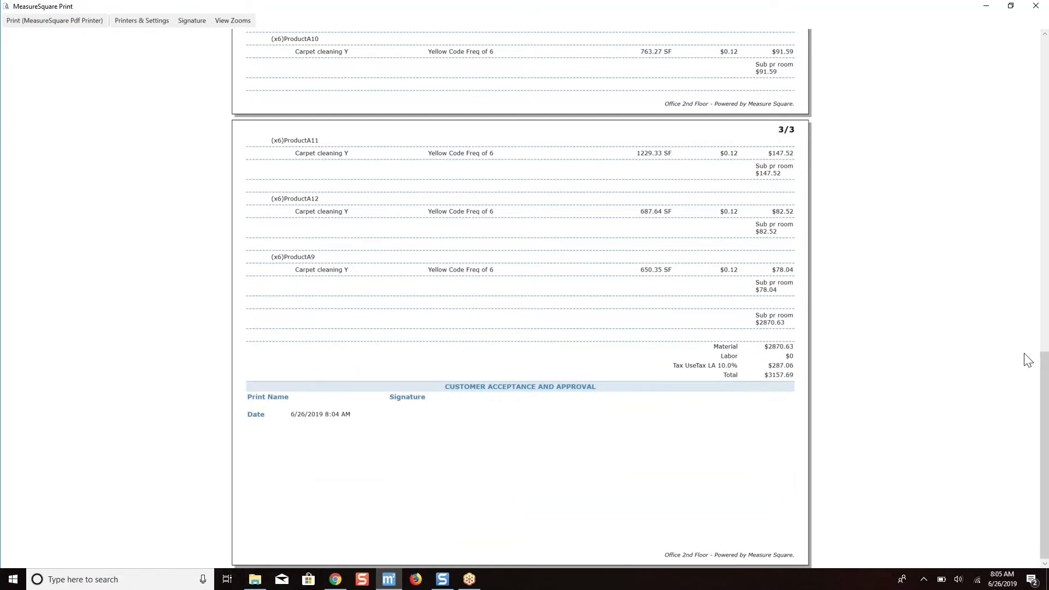
pyautogui.moveTo(1044, 450); pyautogui.dragTo(1041, 64)
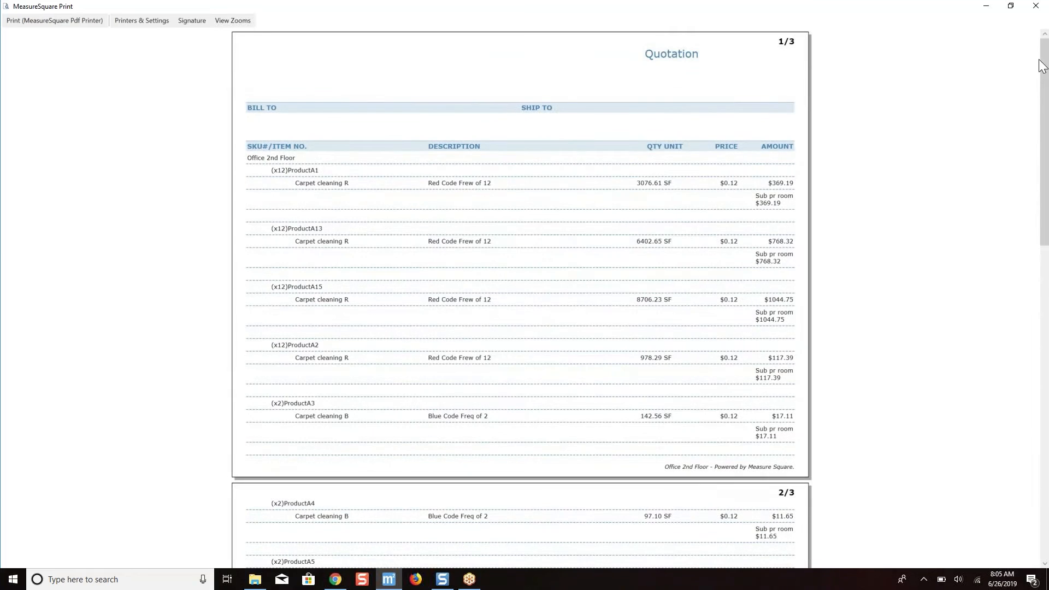
# Hide the quantity and unit column in the printed quotation through the print form settings.
pyautogui.click(157, 22)
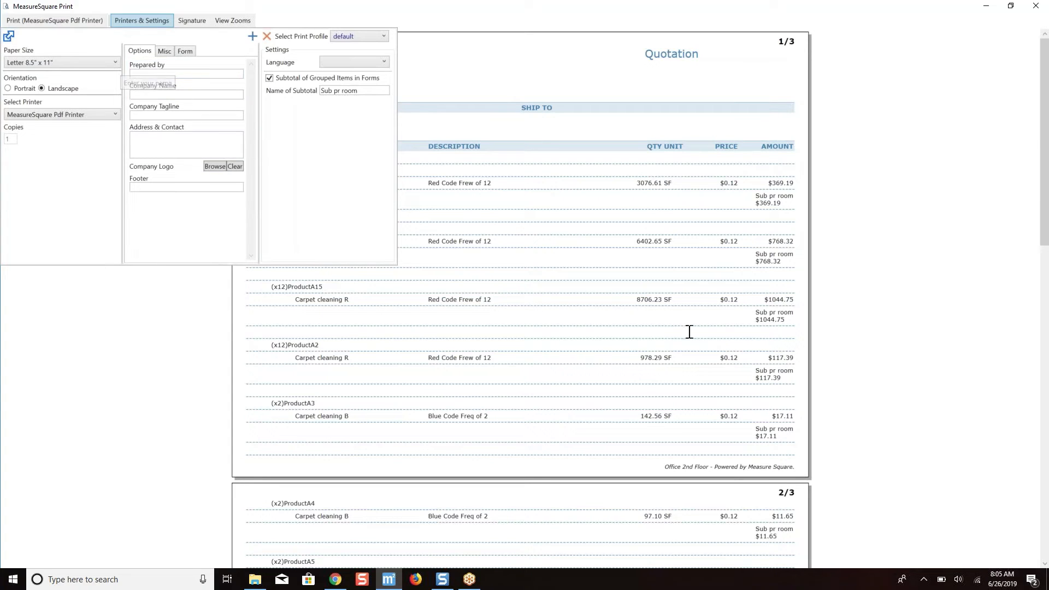
pyautogui.click(162, 53)
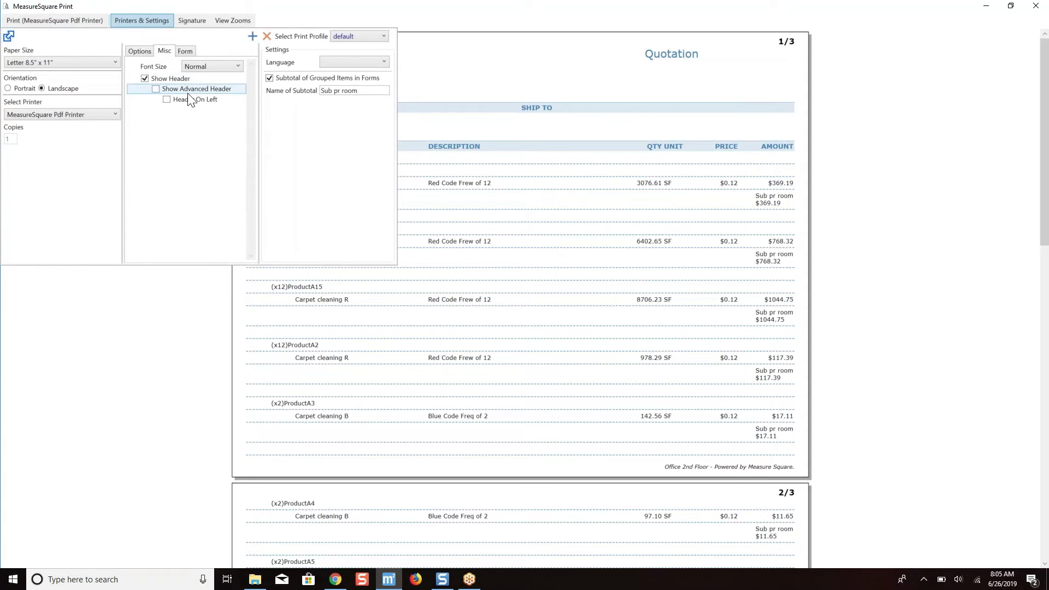
pyautogui.click(186, 51)
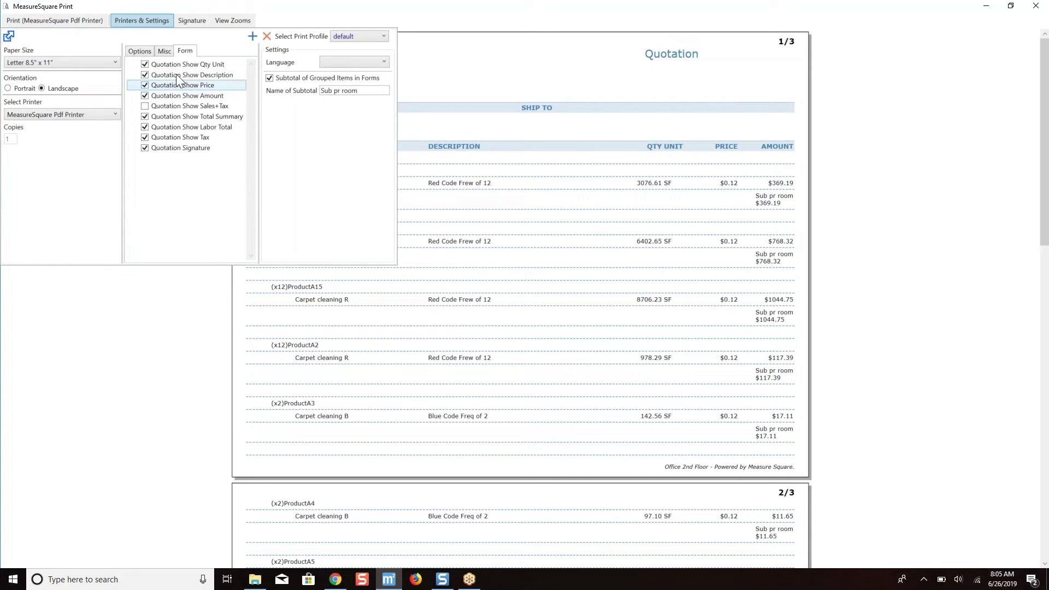
pyautogui.click(144, 65)
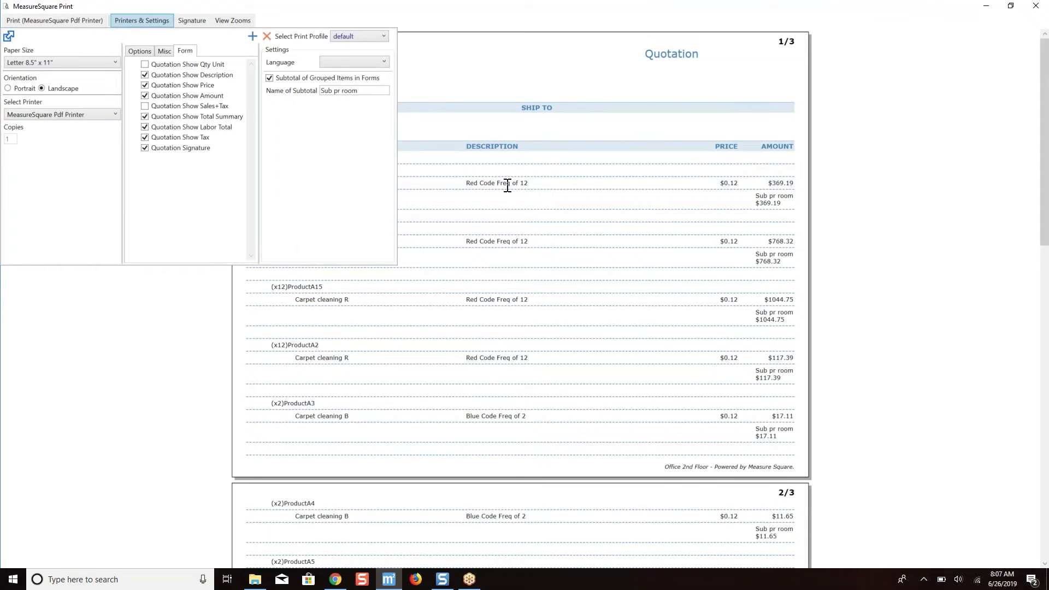
pyautogui.click(531, 215)
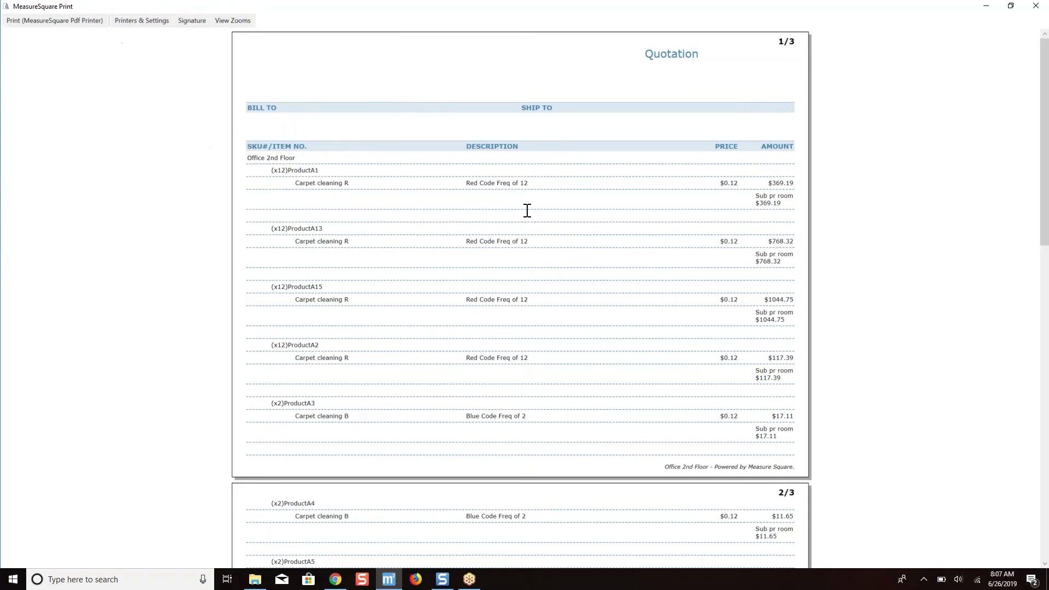
# Start printing the quotation to PDF, cancel without saving the file, and close the print preview.
pyautogui.click(72, 19)
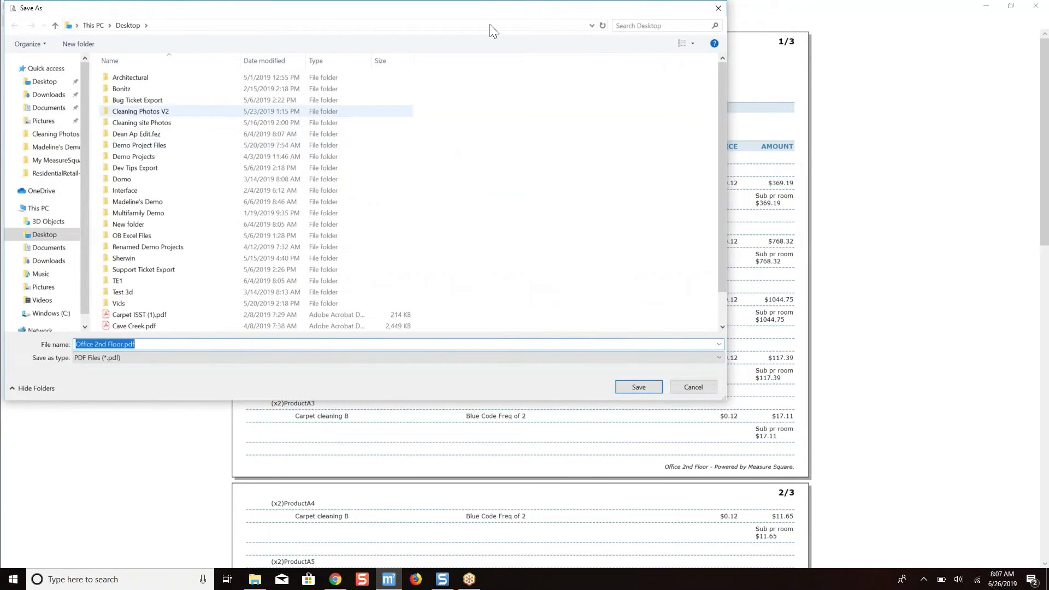
pyautogui.click(711, 7)
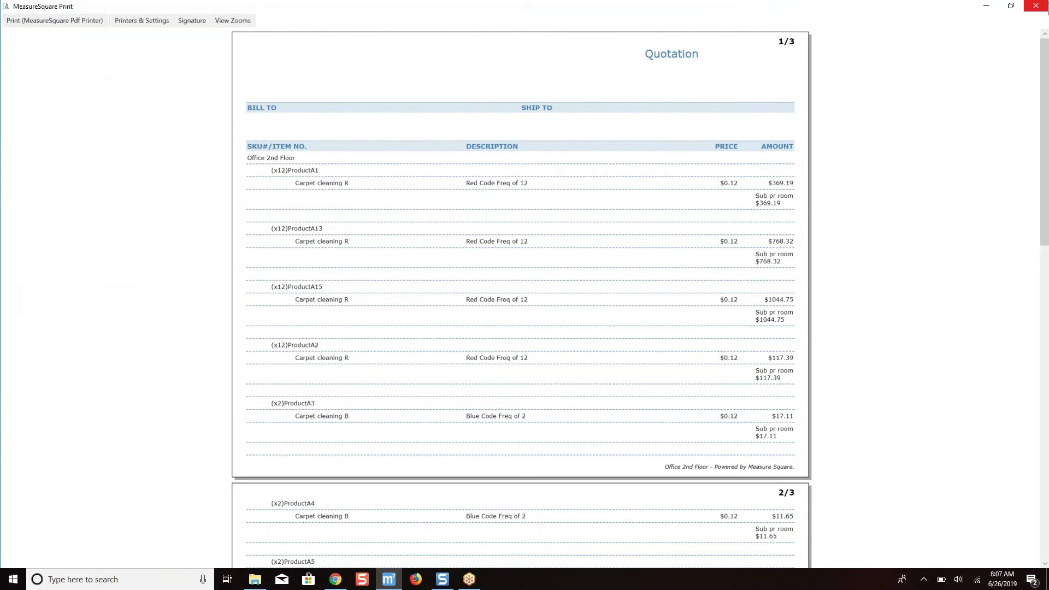
pyautogui.click(1046, 9)
# Add a legend with carpet cleaning B, R and Y to the takeoff, in the blank space beside the plan's upper-left corner.
pyautogui.click(97, 20)
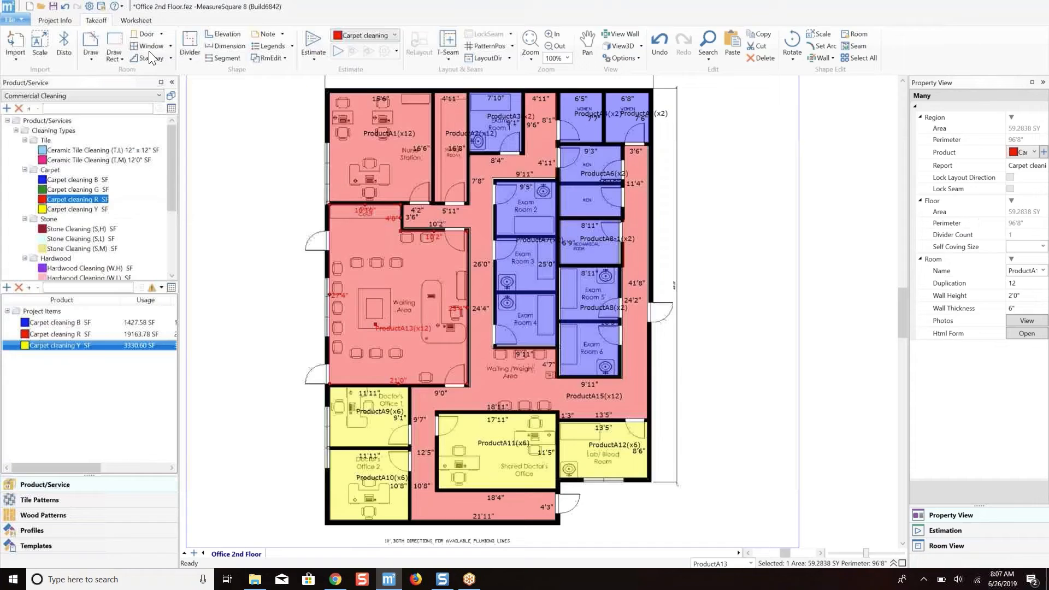
pyautogui.scroll(-2, 322, 147)
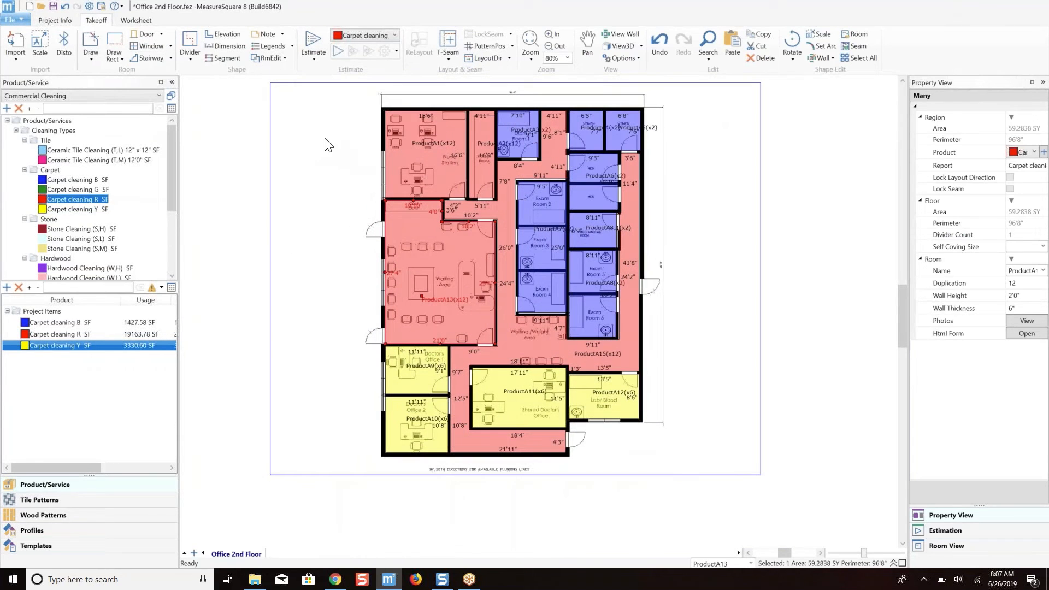
pyautogui.click(268, 45)
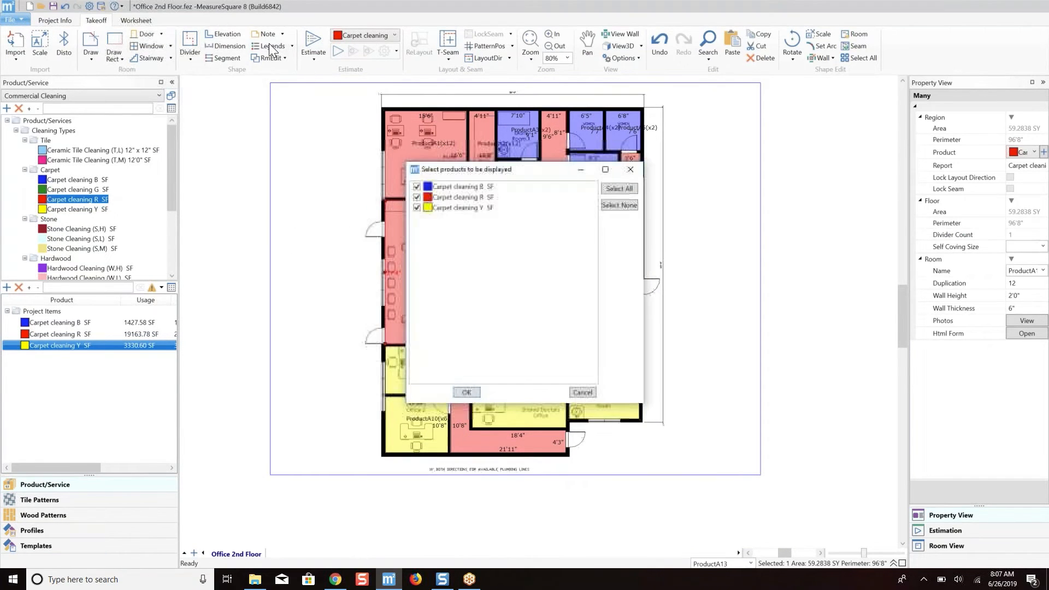
pyautogui.click(466, 392)
pyautogui.click(296, 113)
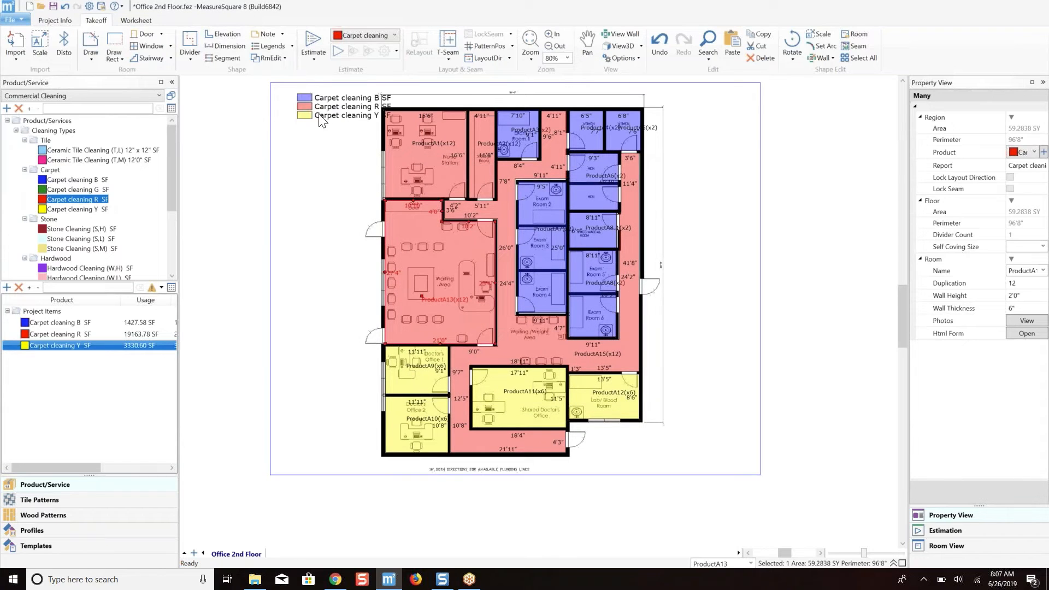
pyautogui.moveTo(317, 106); pyautogui.dragTo(293, 116)
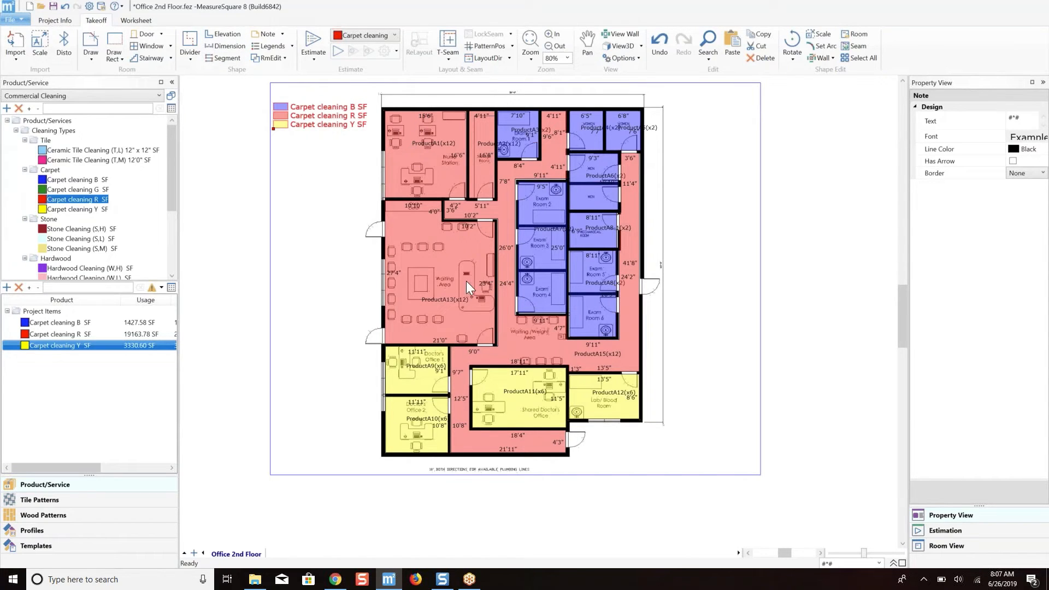
# Create a note reading "Clean every month" with a red line, yellow background, arrow and full border.
pyautogui.click(269, 35)
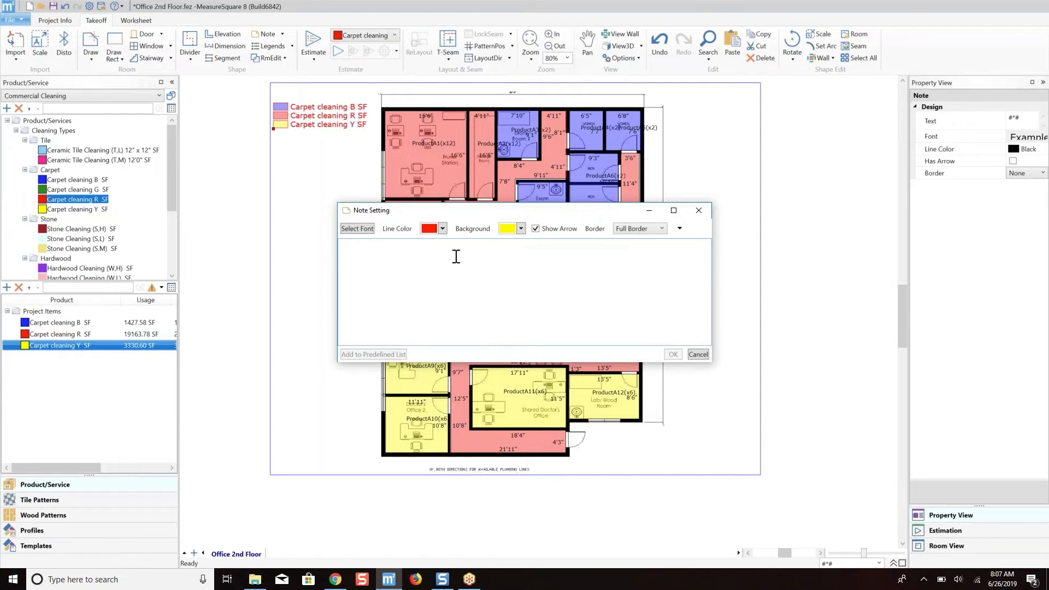
pyautogui.write('Clean ev')
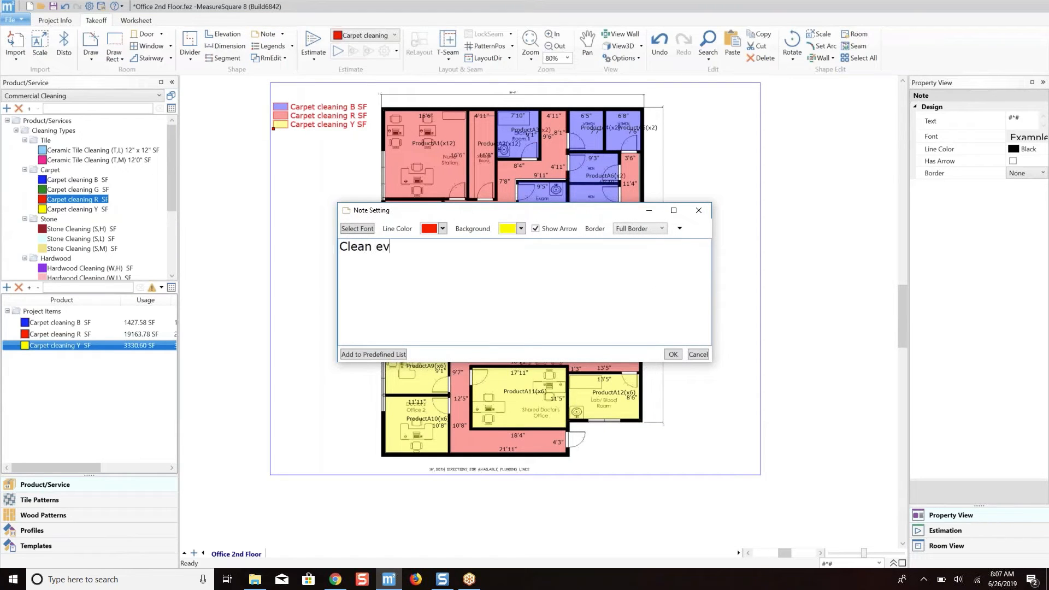
pyautogui.write('ery month')
pyautogui.click(688, 230)
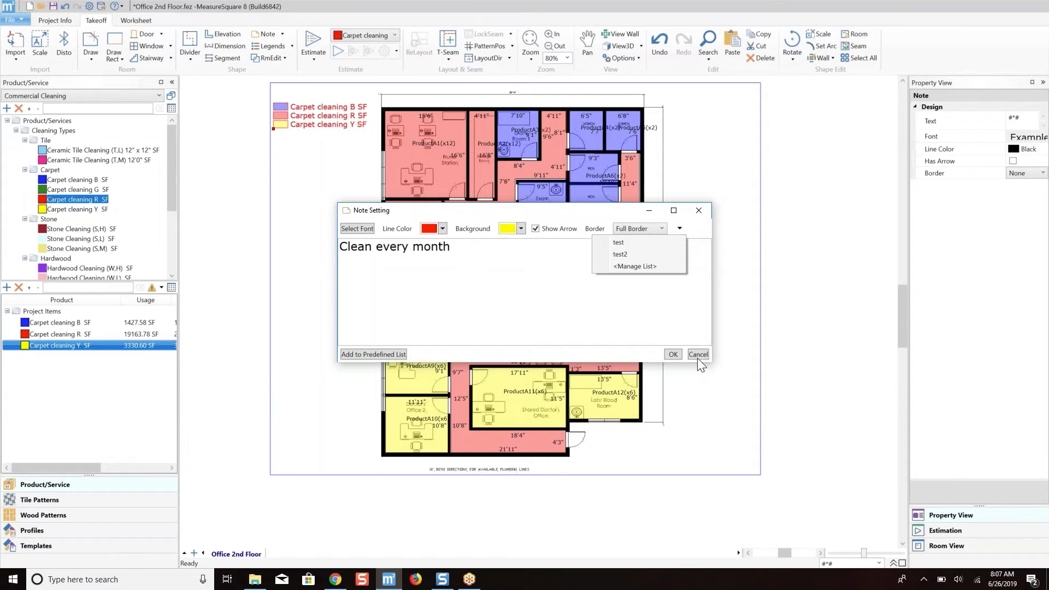
pyautogui.click(670, 355)
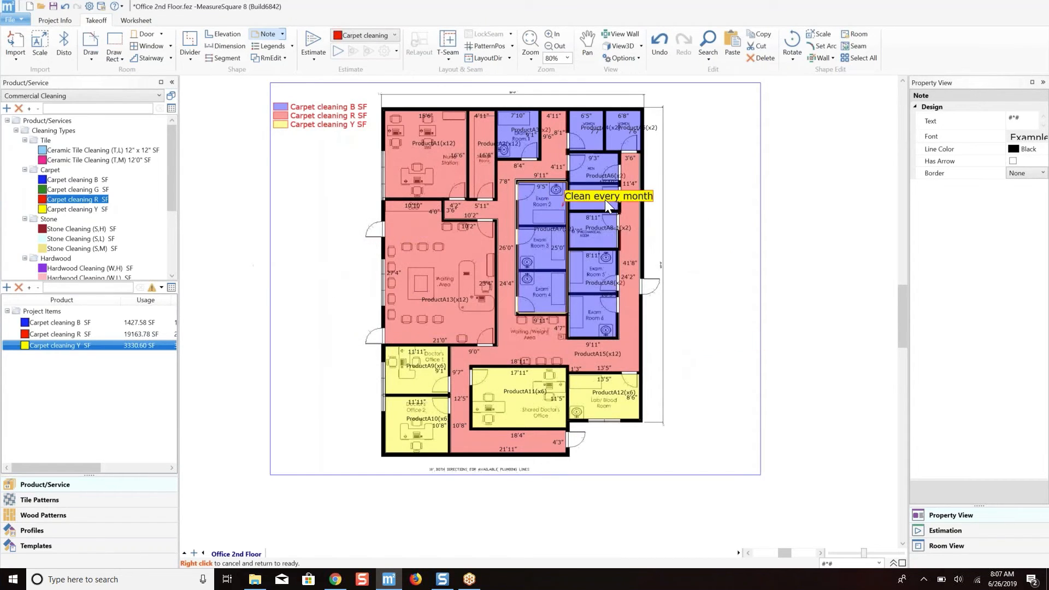
# Place the note outside the building's upper-right side with its arrow pointing into the red ProductA15 corridor.
pyautogui.click(636, 169)
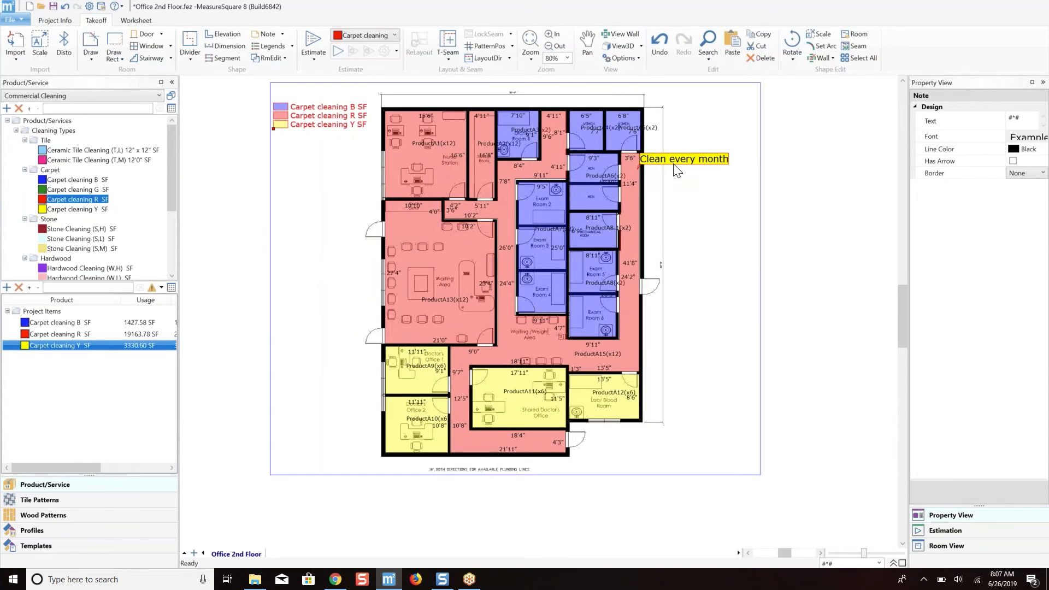
pyautogui.scroll(2, 672, 163)
pyautogui.moveTo(674, 153); pyautogui.dragTo(722, 135)
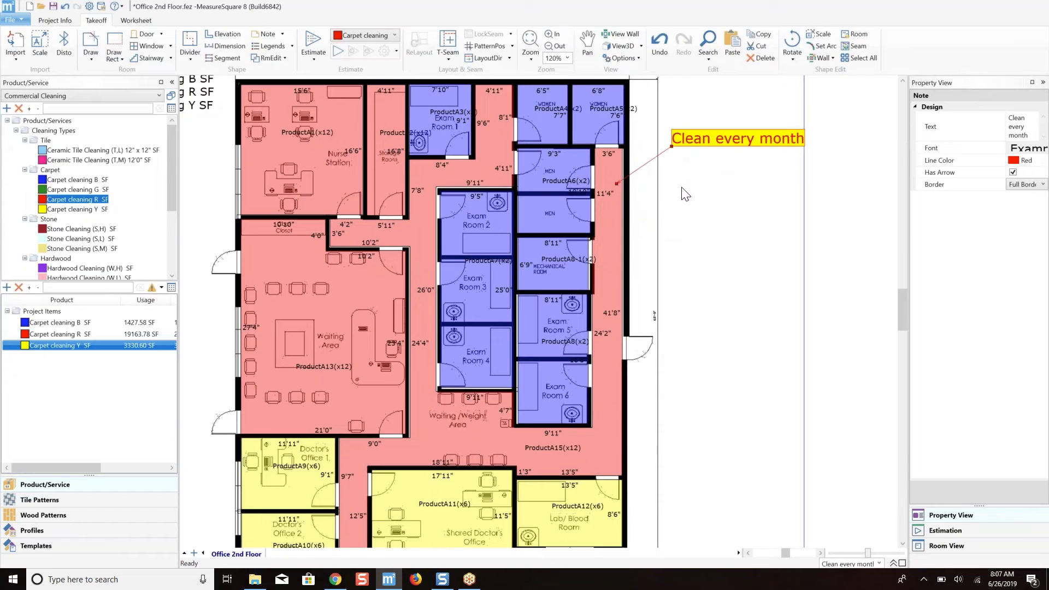
pyautogui.scroll(-2, 686, 193)
pyautogui.moveTo(686, 189); pyautogui.dragTo(702, 195, button='middle')
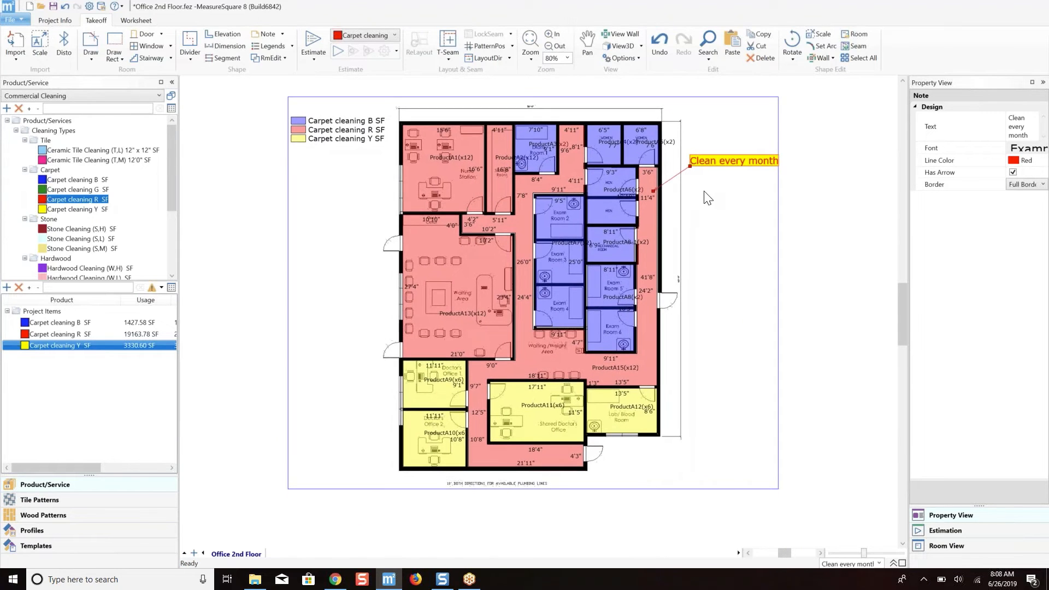
pyautogui.moveTo(392, 199); pyautogui.dragTo(363, 214, button='middle')
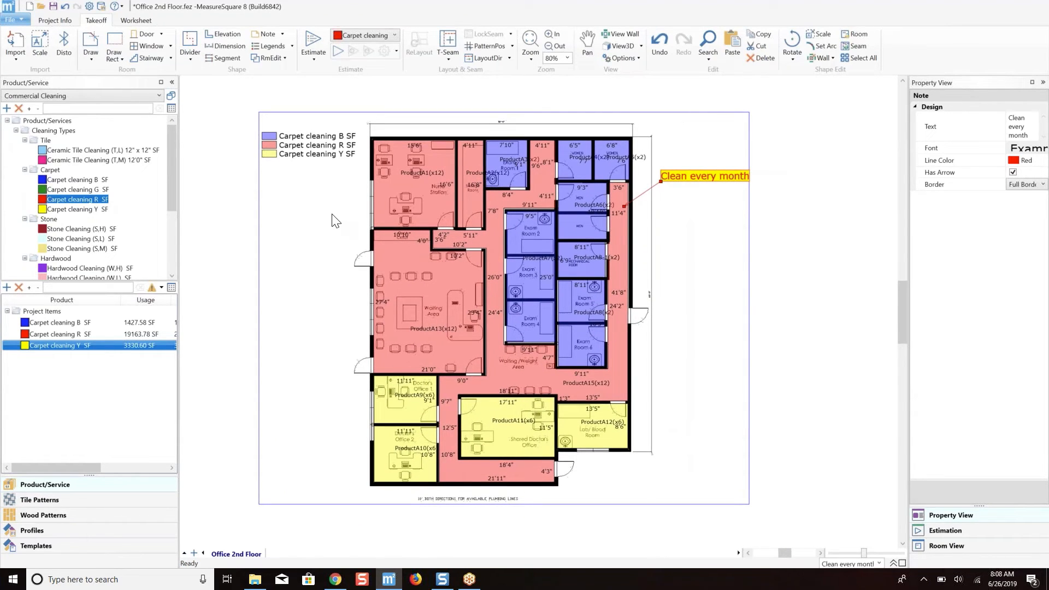
# Generate the project print preview with the Summary section excluded and the diagram and Quotation worksheet included.
pyautogui.click(22, 23)
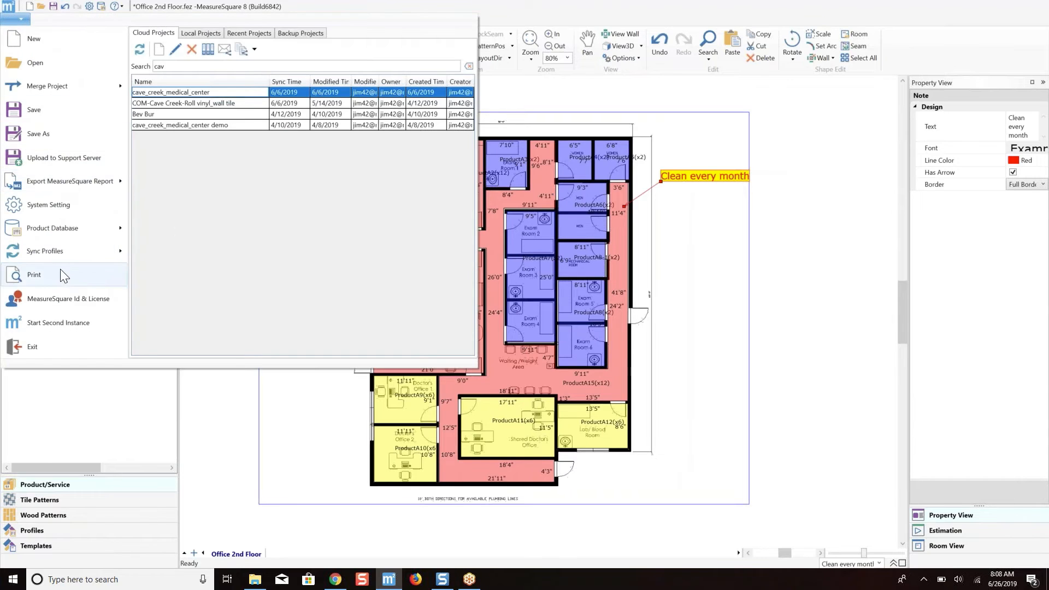
pyautogui.click(357, 304)
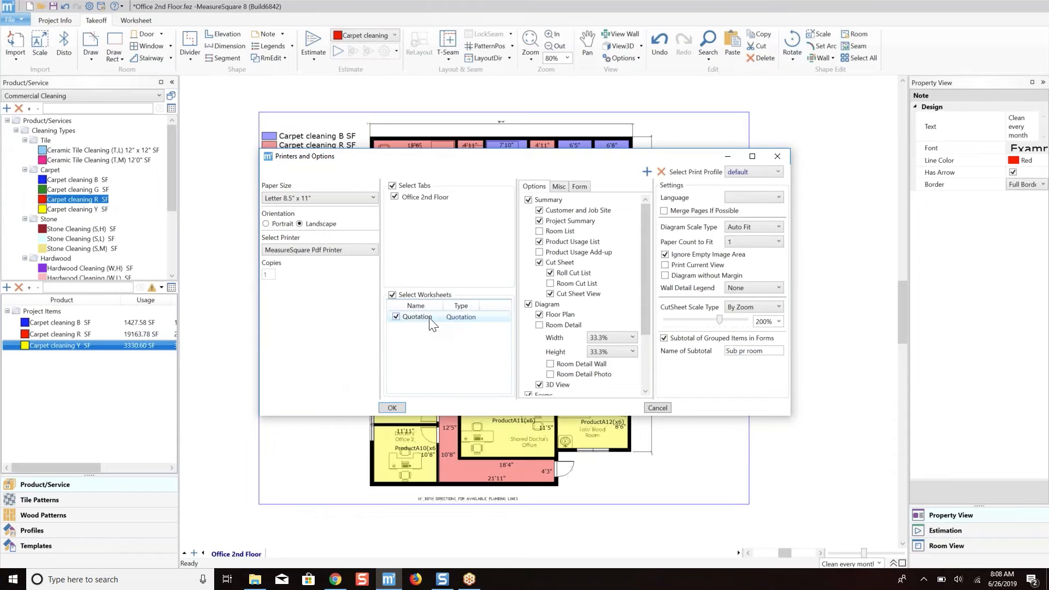
pyautogui.click(528, 200)
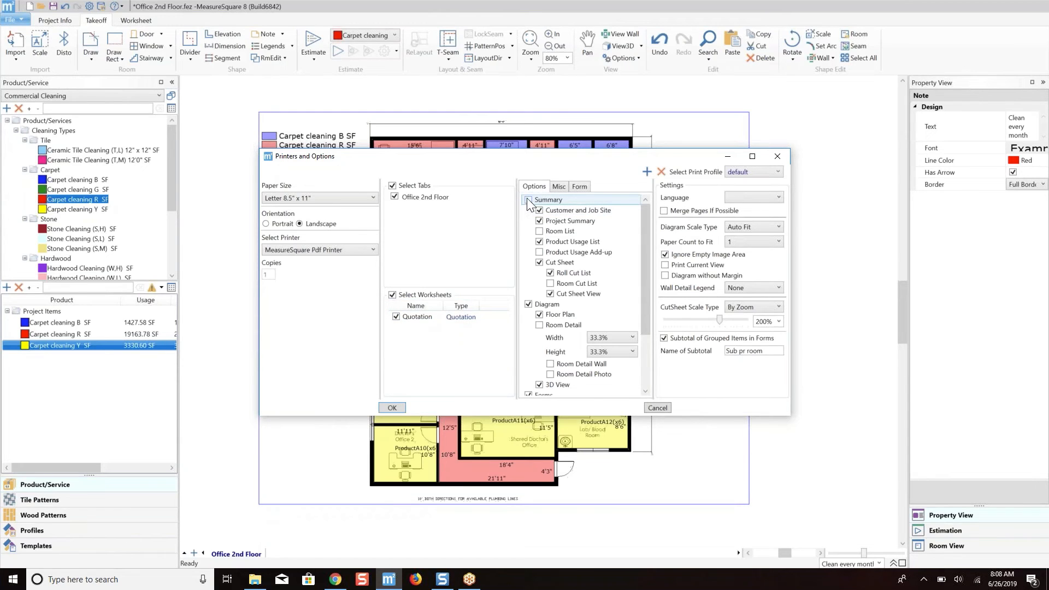
pyautogui.scroll(-2, 568, 290)
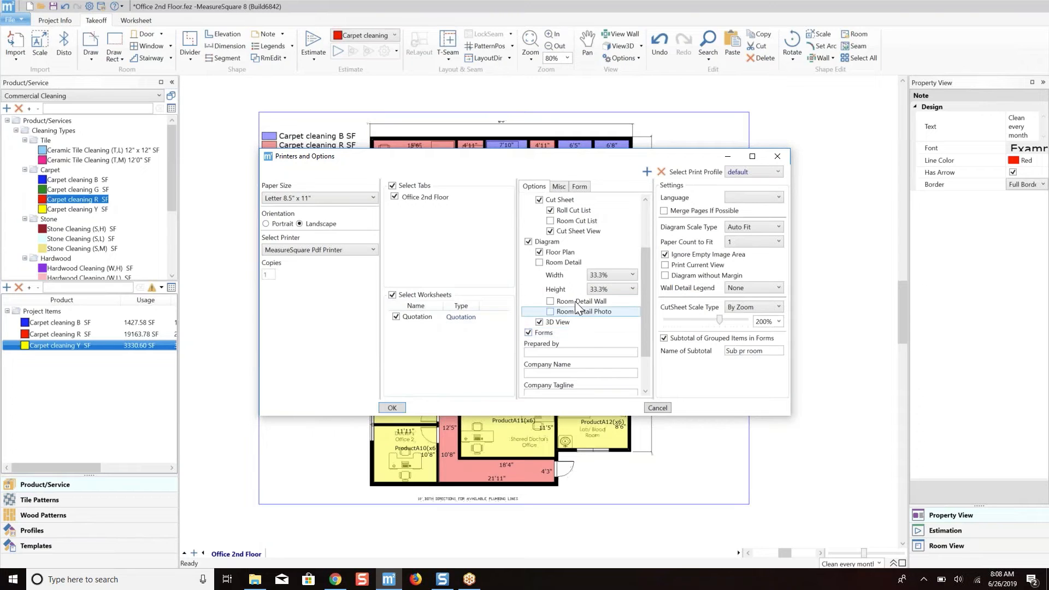
pyautogui.scroll(2, 574, 300)
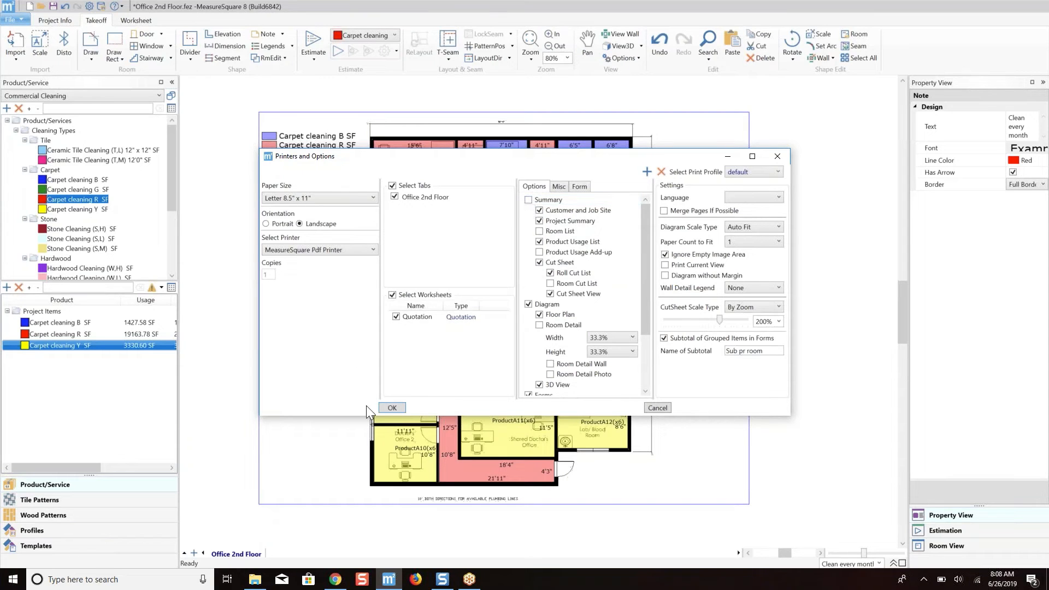
pyautogui.click(395, 409)
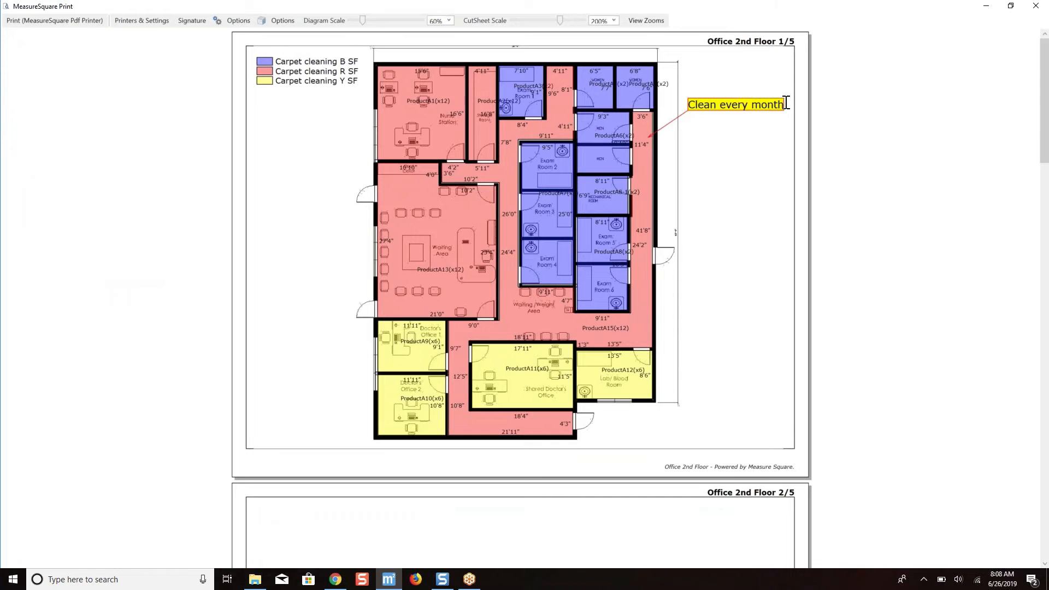
# Review the floor plan and 3D pages and the print settings in the project preview, and close it.
pyautogui.moveTo(1046, 100); pyautogui.dragTo(1047, 201)
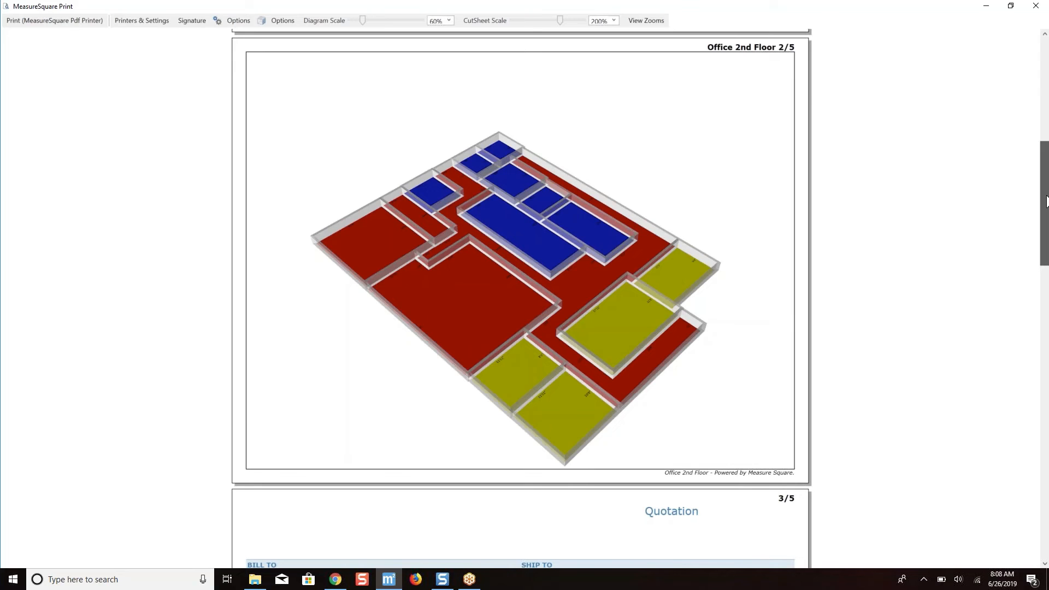
pyautogui.moveTo(1047, 201); pyautogui.dragTo(994, 92)
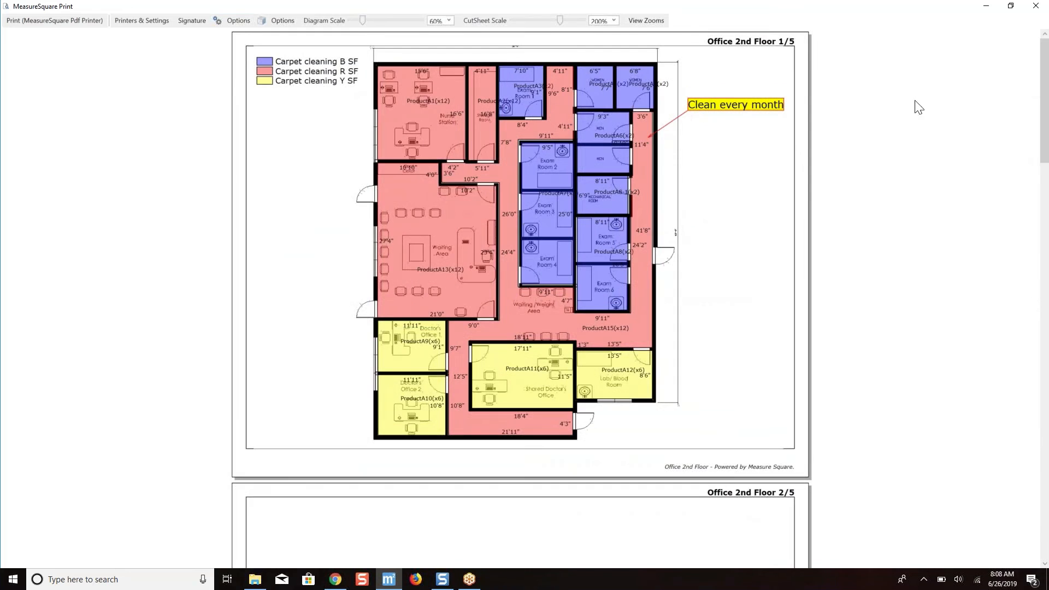
pyautogui.click(160, 21)
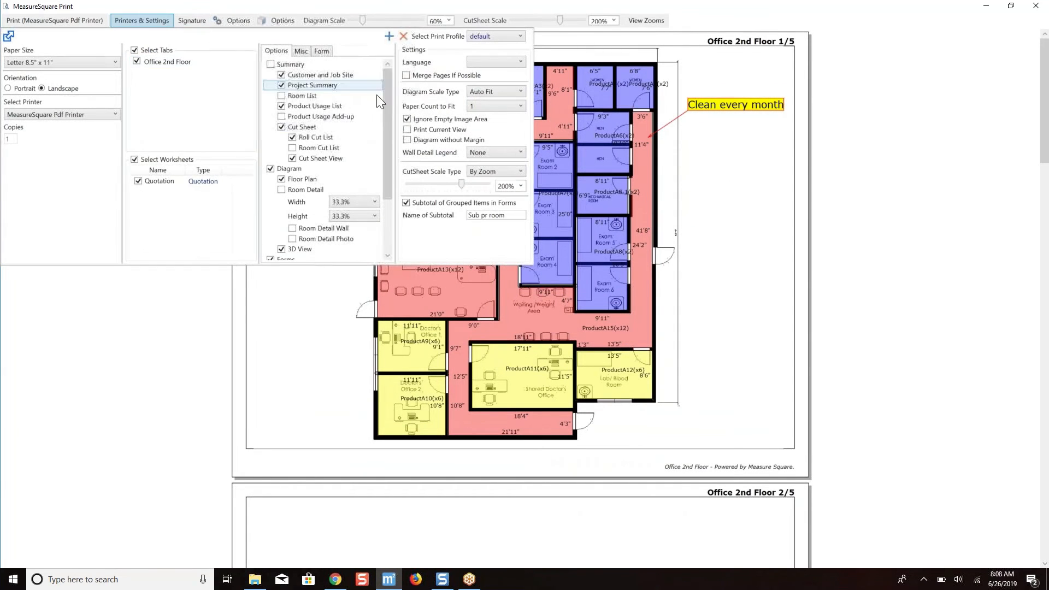
pyautogui.click(805, 149)
pyautogui.click(1044, 7)
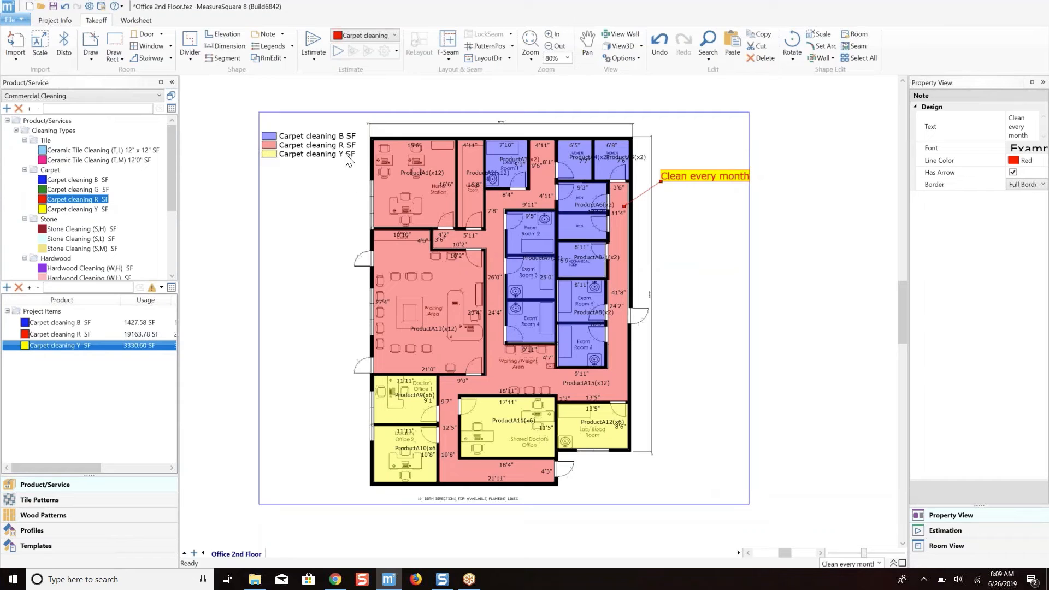
# Open the 3D view of the office floor and inspect the color-coded rooms up close.
pyautogui.click(618, 46)
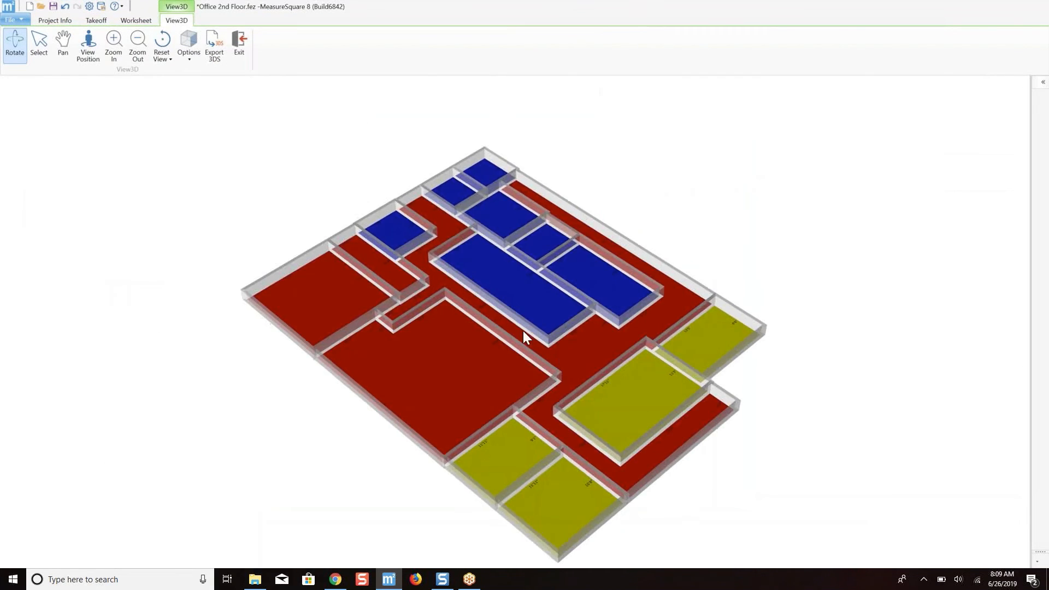
pyautogui.moveTo(522, 330); pyautogui.dragTo(541, 362)
pyautogui.scroll(5, 539, 363)
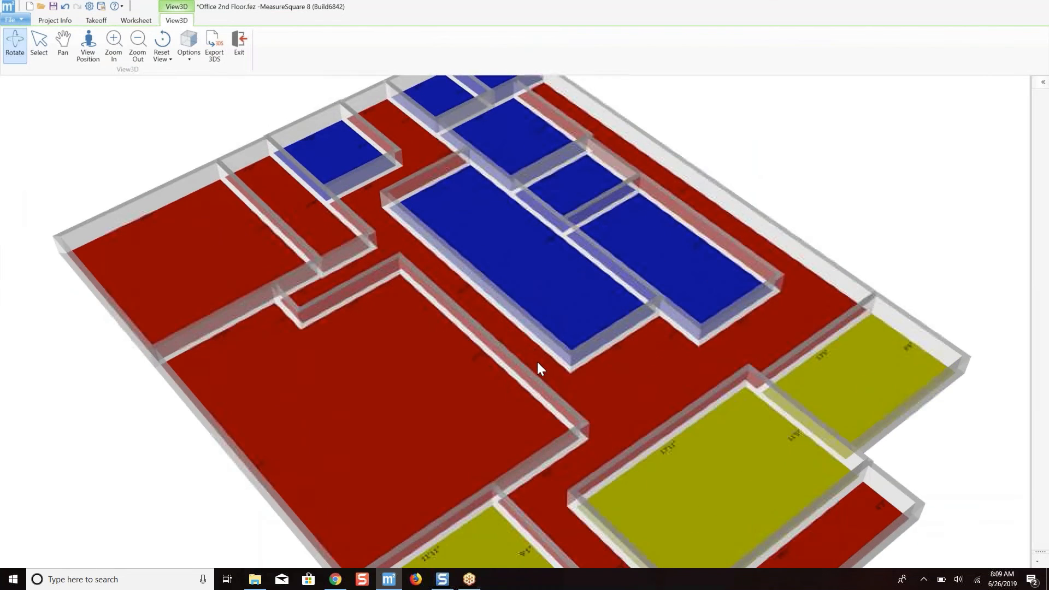
# Exit the 3D view and save the project to the Desktop as Office 2nd Floor.fez.
pyautogui.scroll(-5, 536, 362)
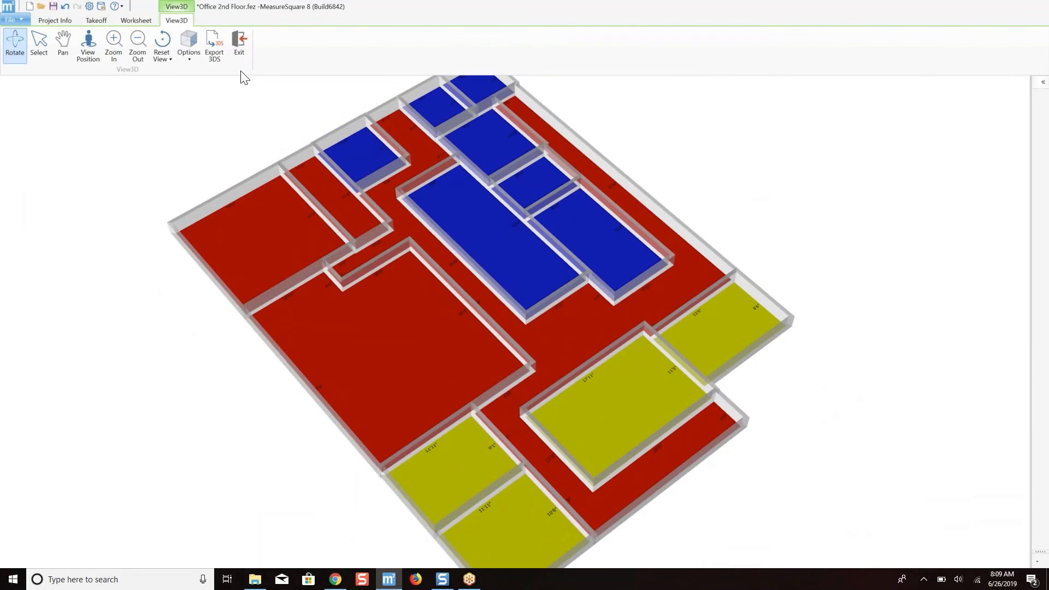
pyautogui.click(246, 48)
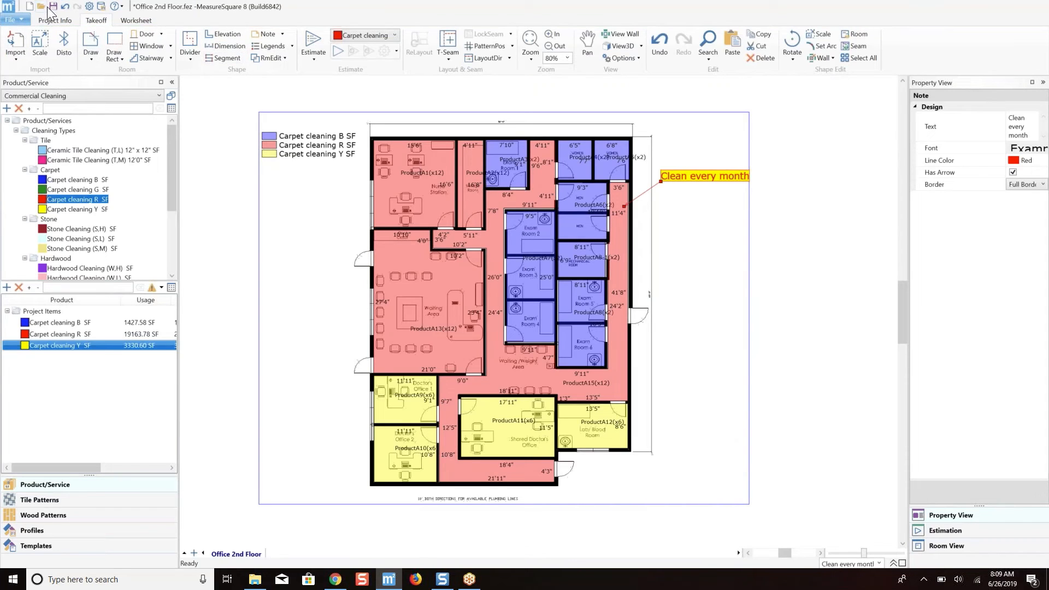
pyautogui.hotkey('ctrl', 's')
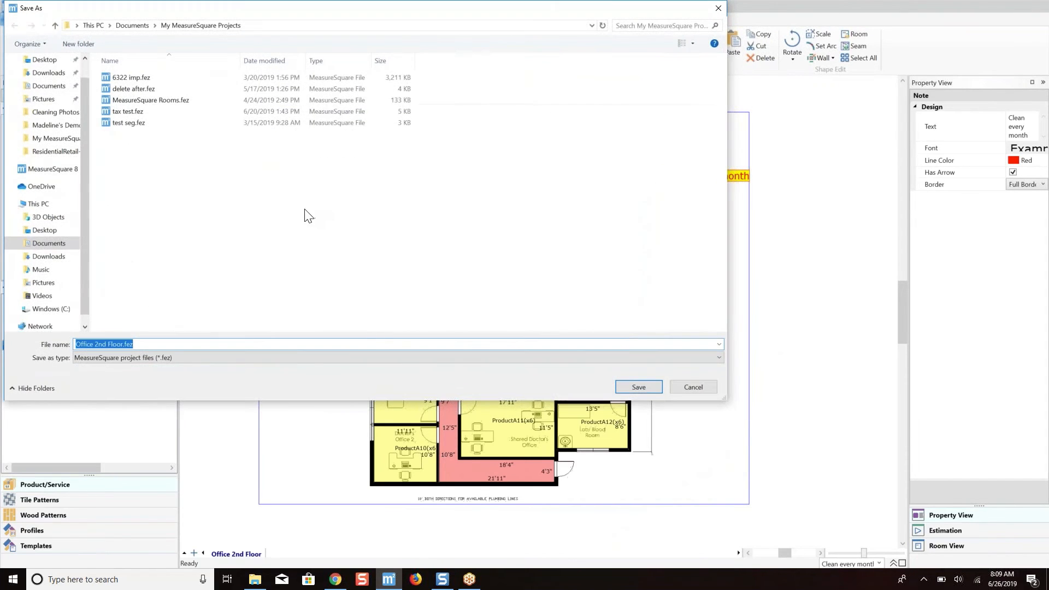
pyautogui.click(128, 344)
pyautogui.scroll(1, 63, 134)
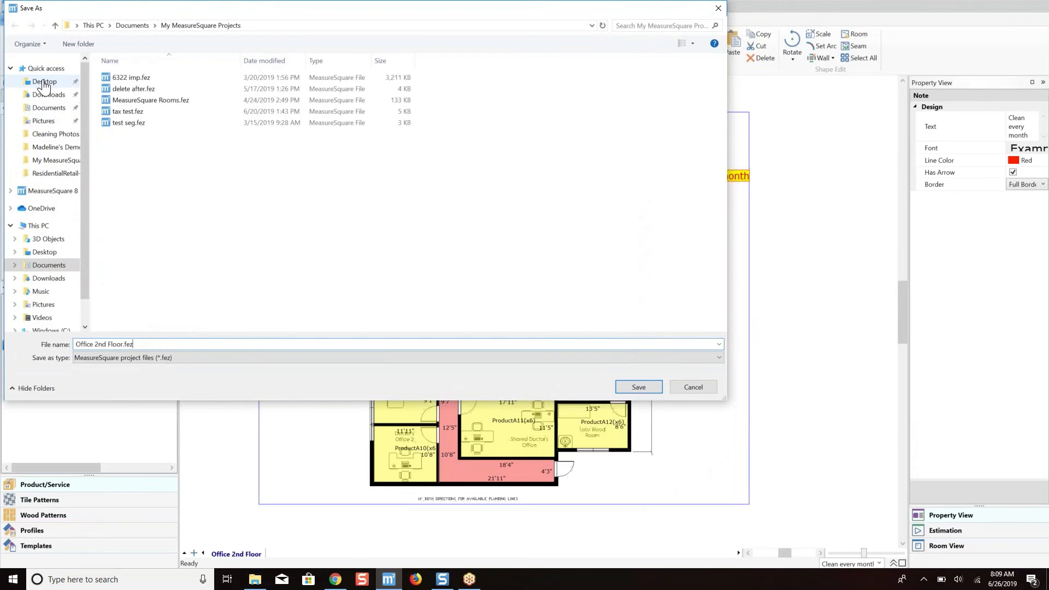
pyautogui.click(44, 81)
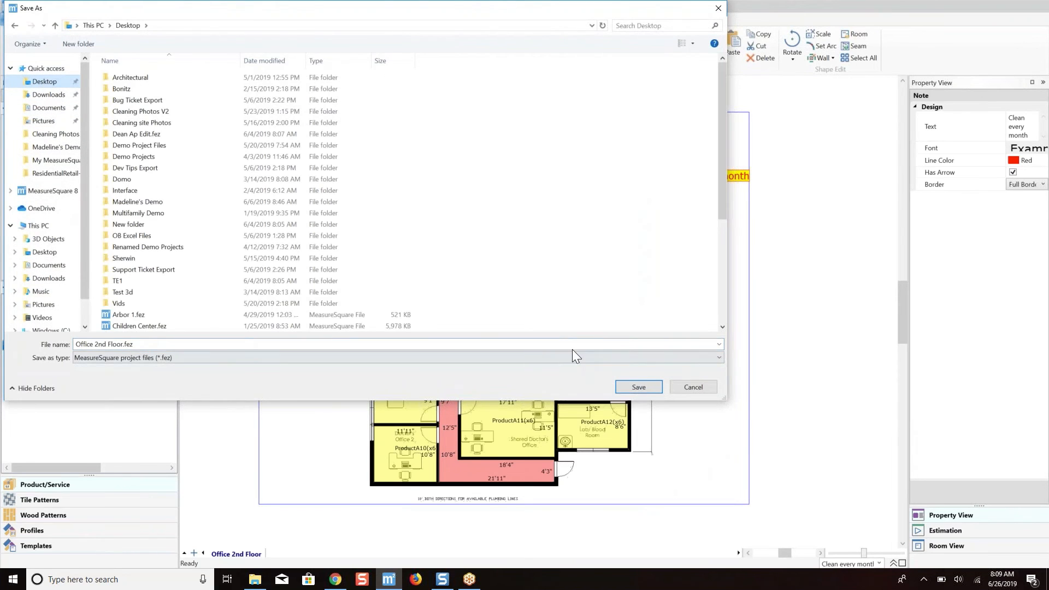
pyautogui.click(632, 389)
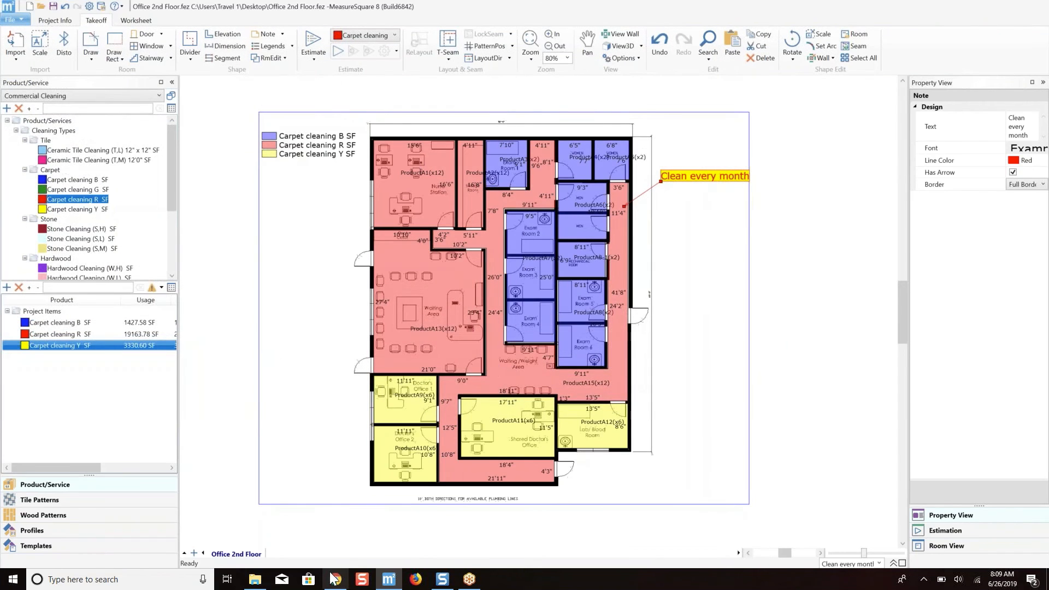
# Open cloud.measuresquare.com in a new Chrome window and sign in with the pre-filled account credentials.
pyautogui.rightClick(337, 581)
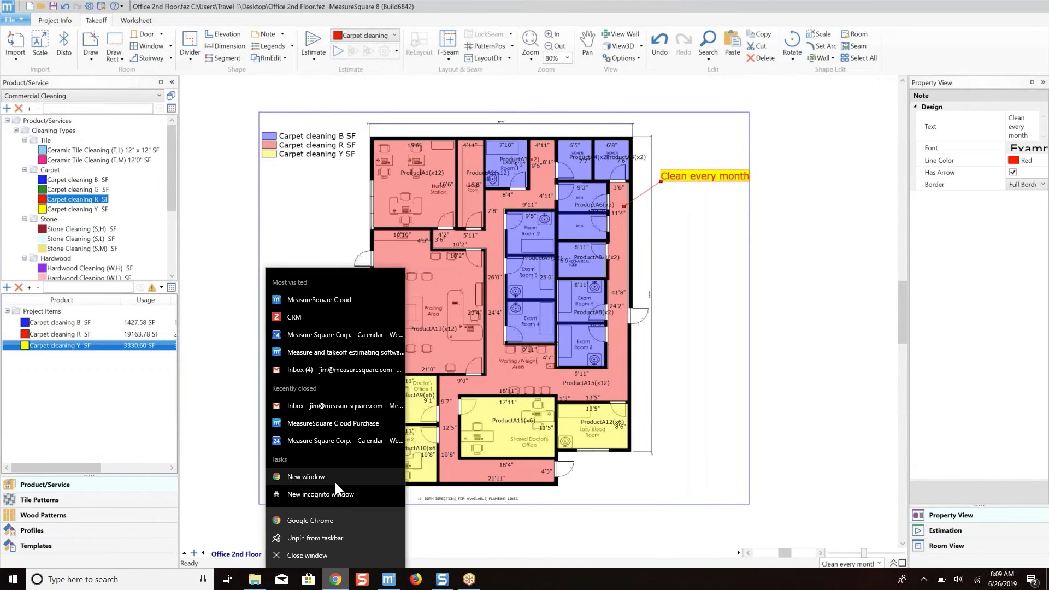
pyautogui.click(336, 483)
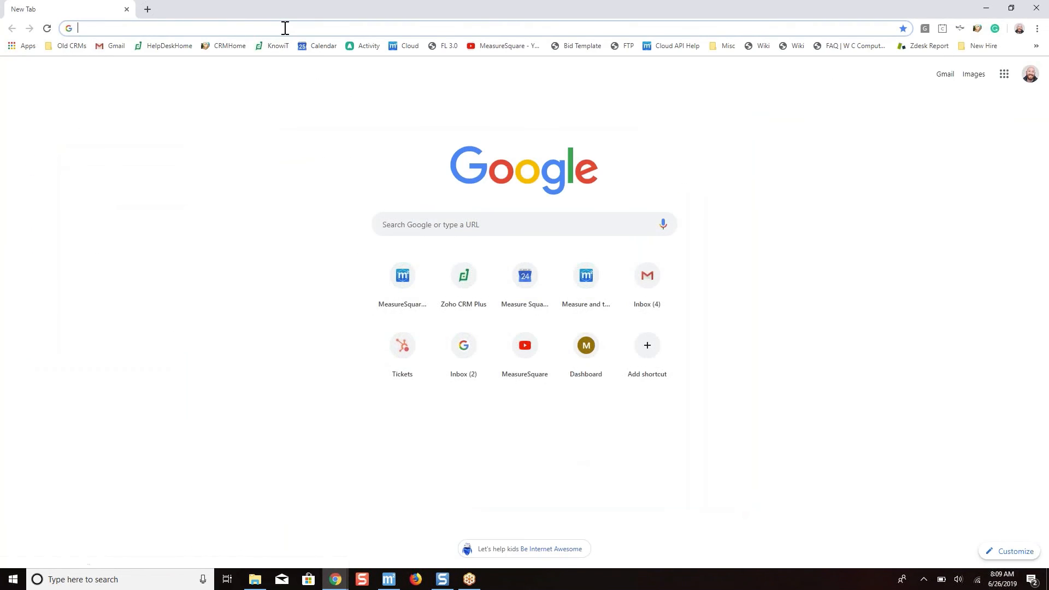
pyautogui.write('cloud.measuresquare.com')
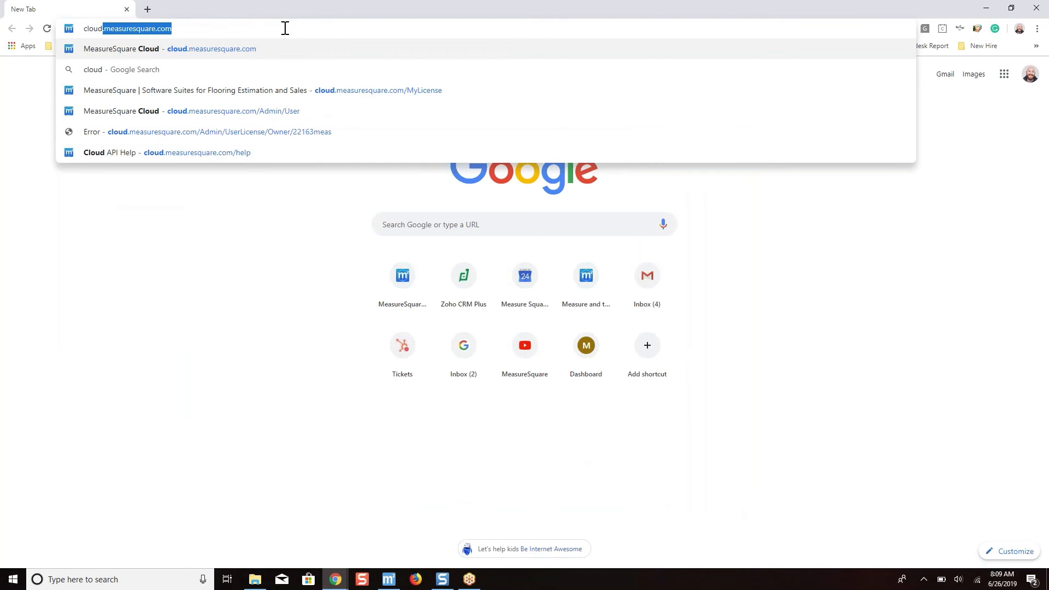
pyautogui.press('Return')
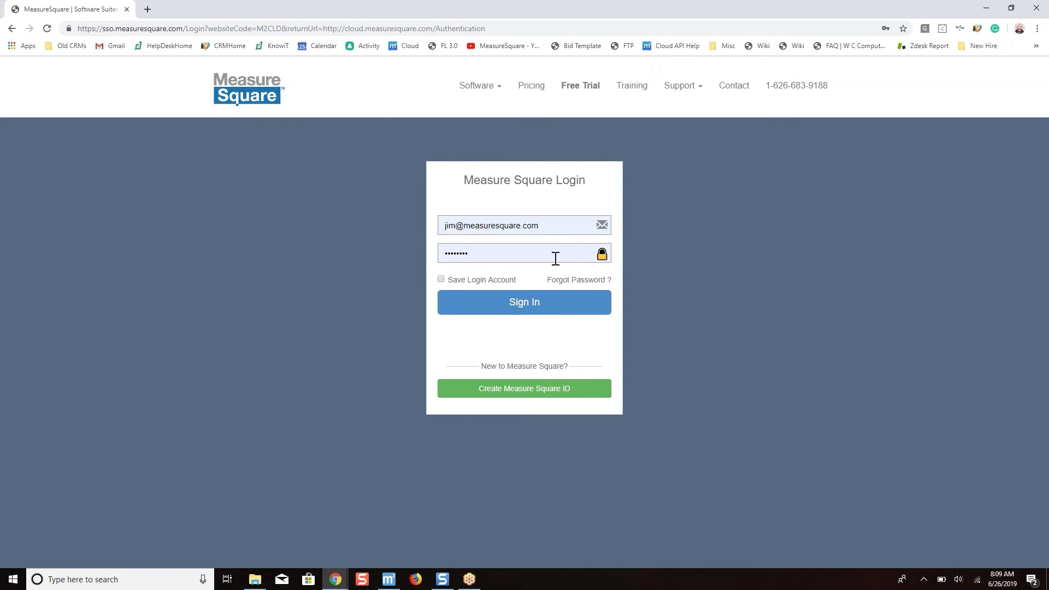
pyautogui.click(527, 310)
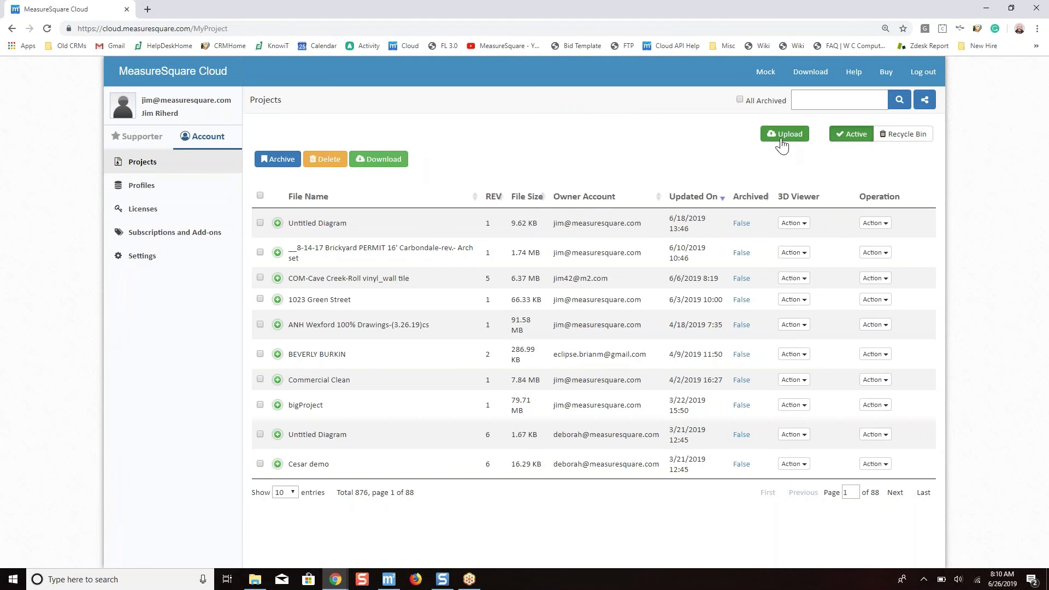
# Upload Office 2nd Floor.fez from the Desktop to the cloud projects and close the upload dialog.
pyautogui.click(784, 134)
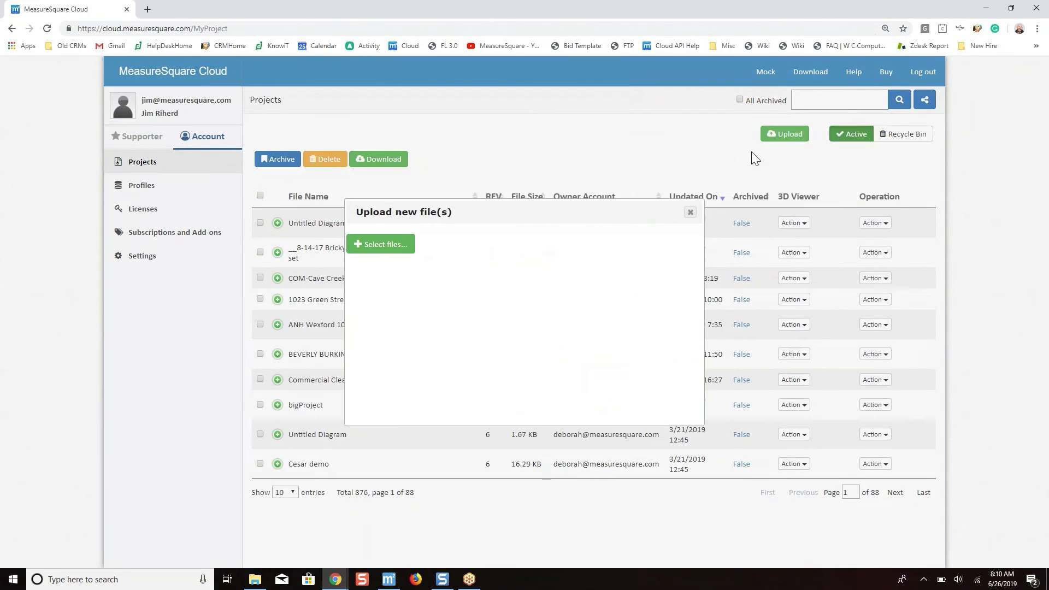
pyautogui.click(389, 245)
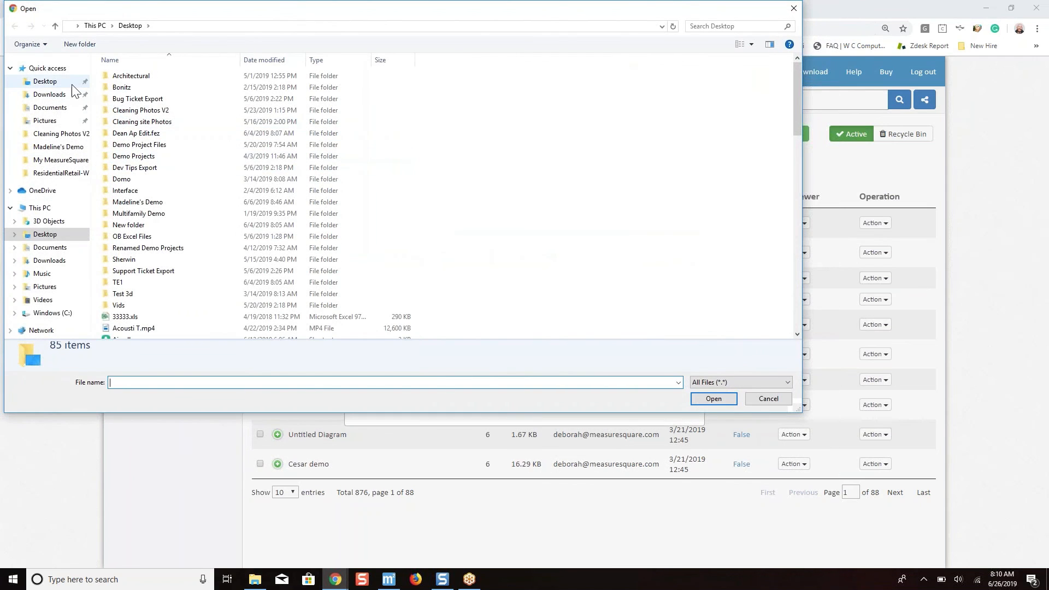
pyautogui.click(71, 84)
pyautogui.scroll(-2, 219, 201)
pyautogui.scroll(-4, 219, 203)
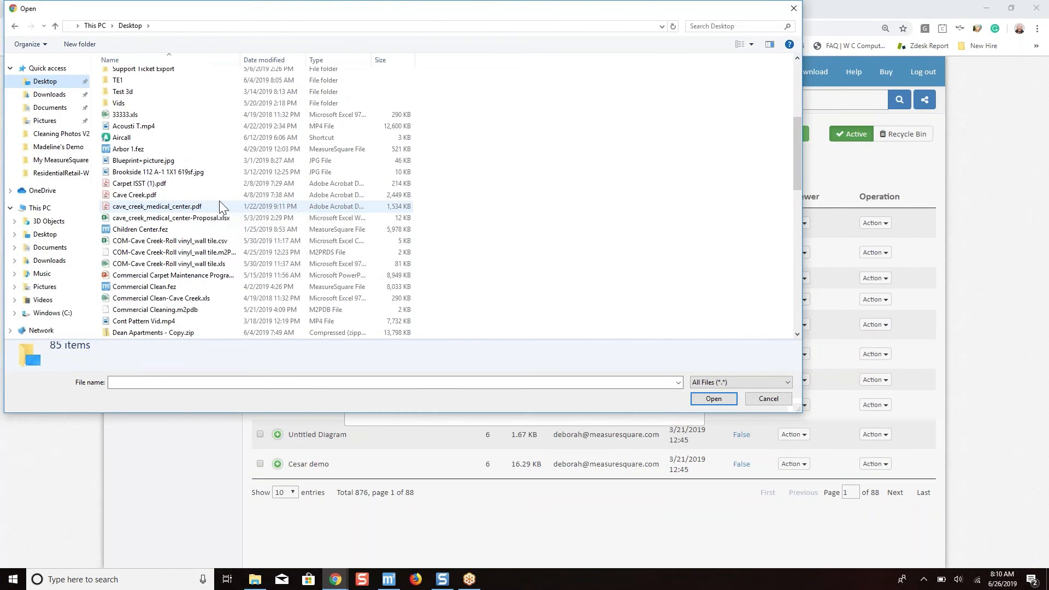
pyautogui.scroll(-5, 219, 204)
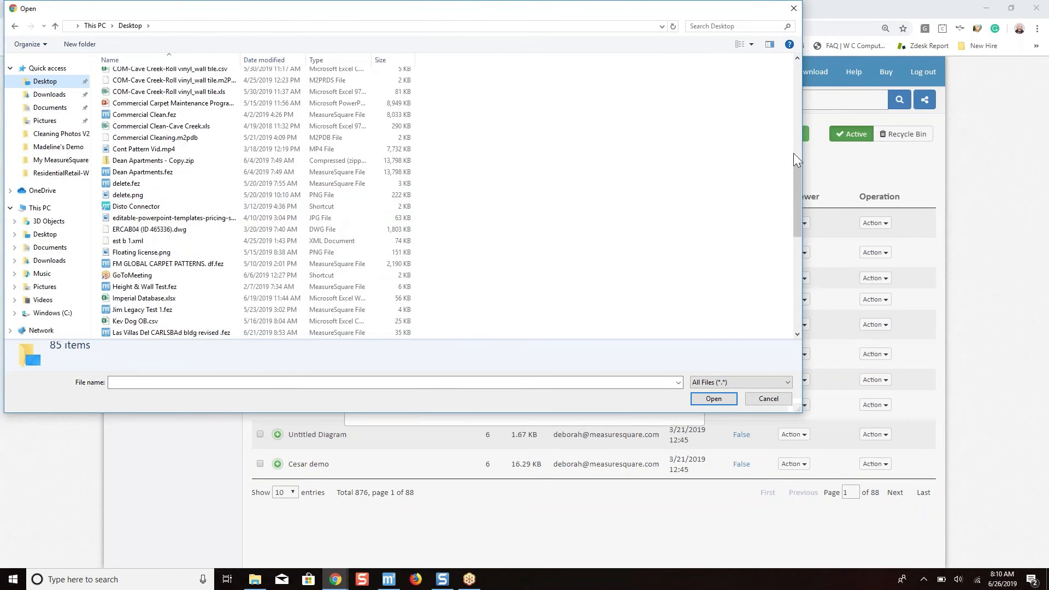
pyautogui.moveTo(797, 175); pyautogui.dragTo(817, 281)
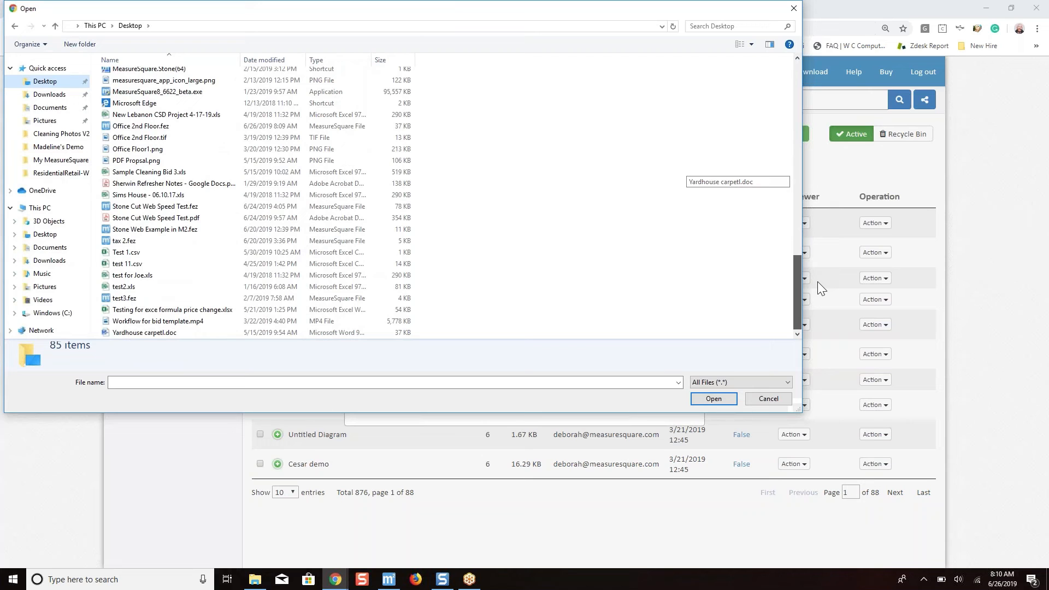
pyautogui.click(184, 128)
pyautogui.click(713, 399)
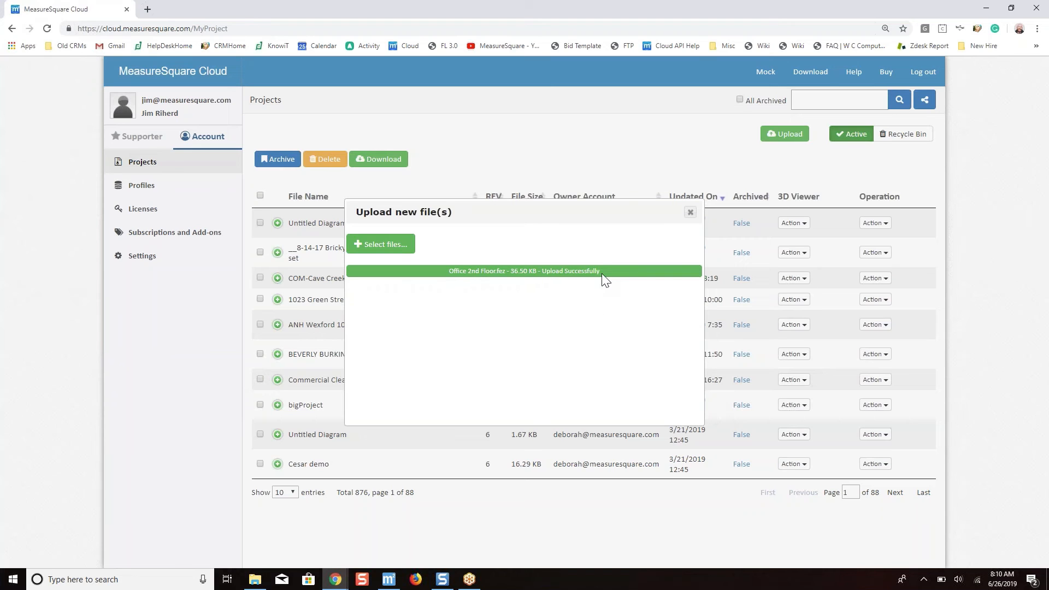
pyautogui.click(690, 213)
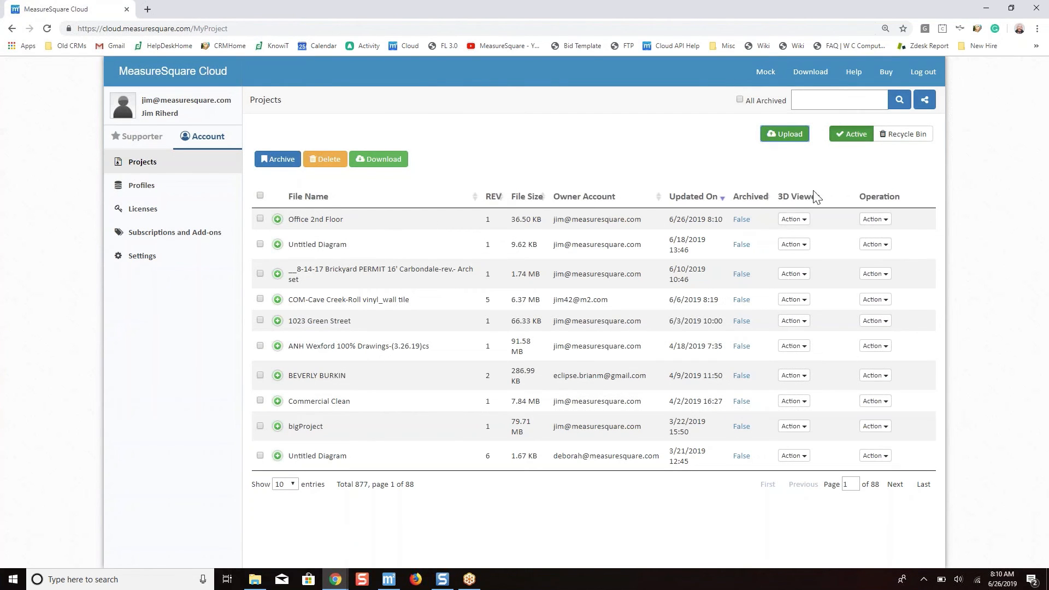
# Open the uploaded Office 2nd Floor project in the 3D viewer with product quantities and tilt the model into perspective.
pyautogui.click(803, 220)
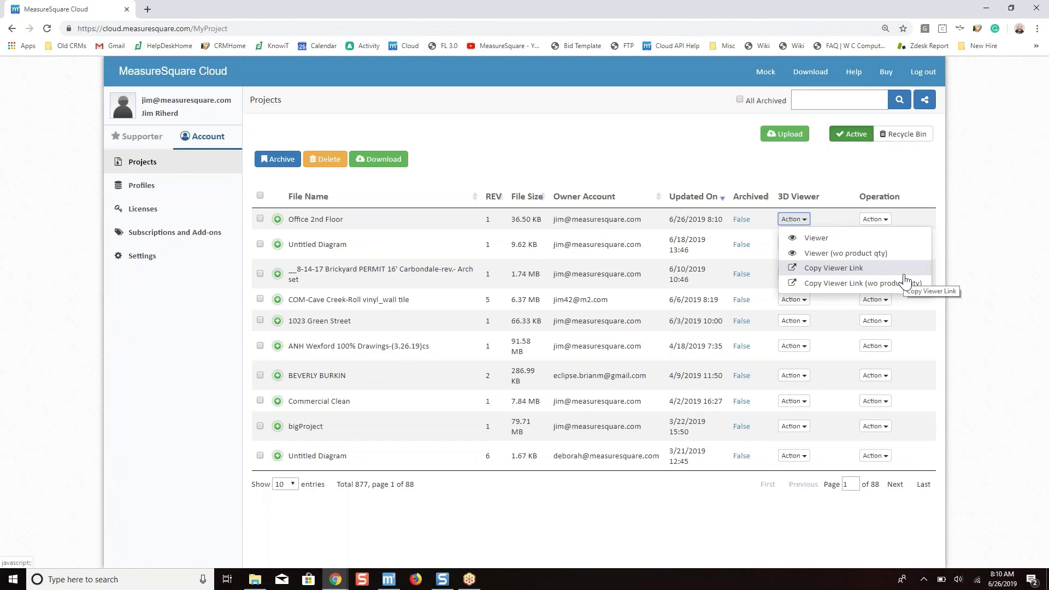
pyautogui.click(826, 245)
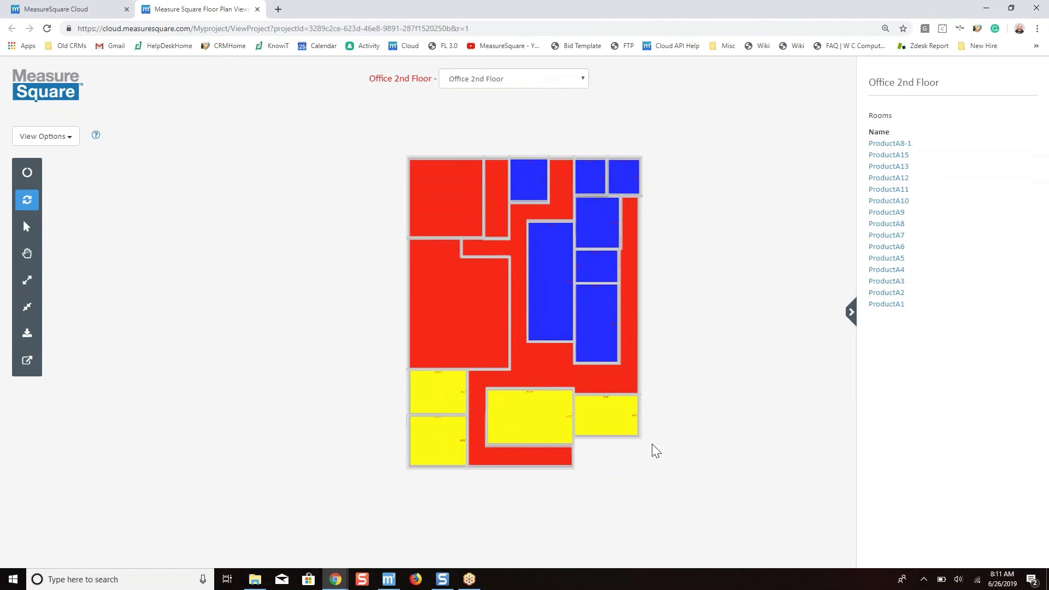
pyautogui.moveTo(654, 449); pyautogui.dragTo(655, 143)
pyautogui.moveTo(584, 491); pyautogui.dragTo(462, 395)
pyautogui.scroll(5, 464, 403)
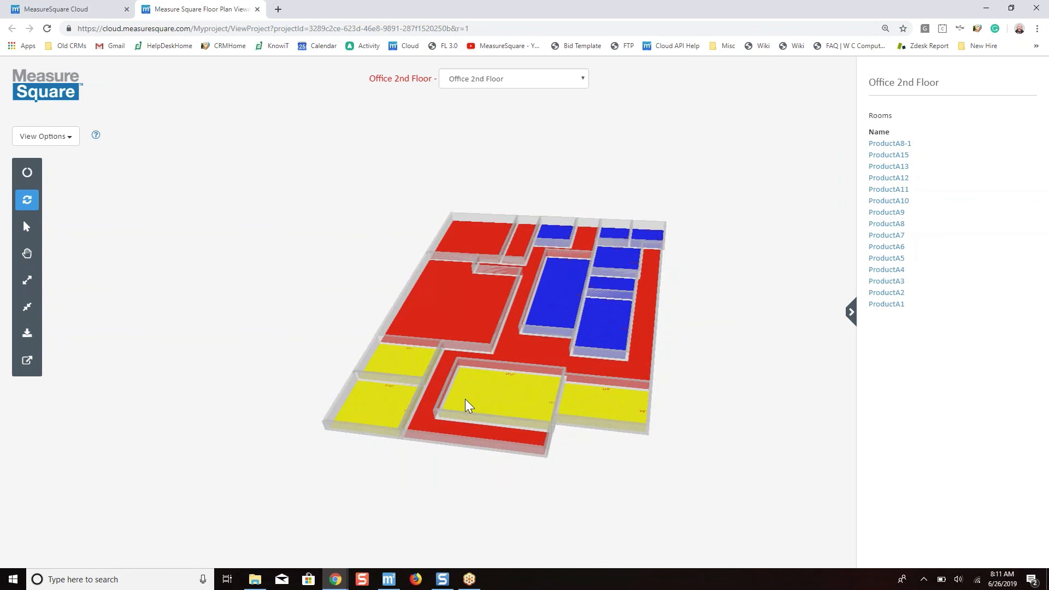
# Check the properties of the large red waiting-area room ProductA13, view the model from several angles, and clear the selection.
pyautogui.click(512, 438)
pyautogui.click(444, 305)
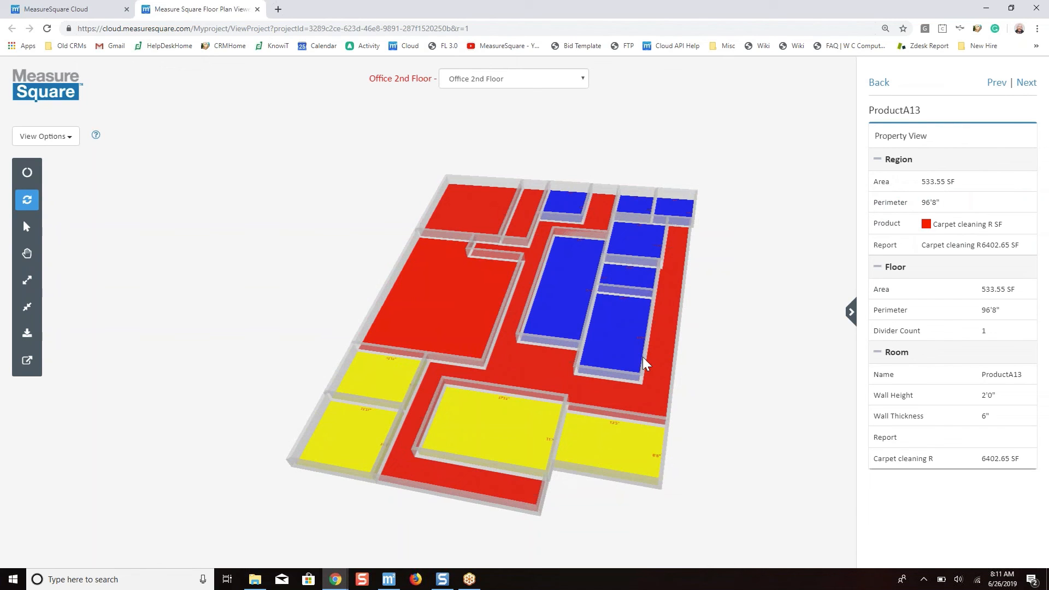
pyautogui.moveTo(674, 367); pyautogui.dragTo(452, 310)
pyautogui.moveTo(571, 342); pyautogui.dragTo(732, 365)
pyautogui.click(614, 362)
pyautogui.click(721, 345)
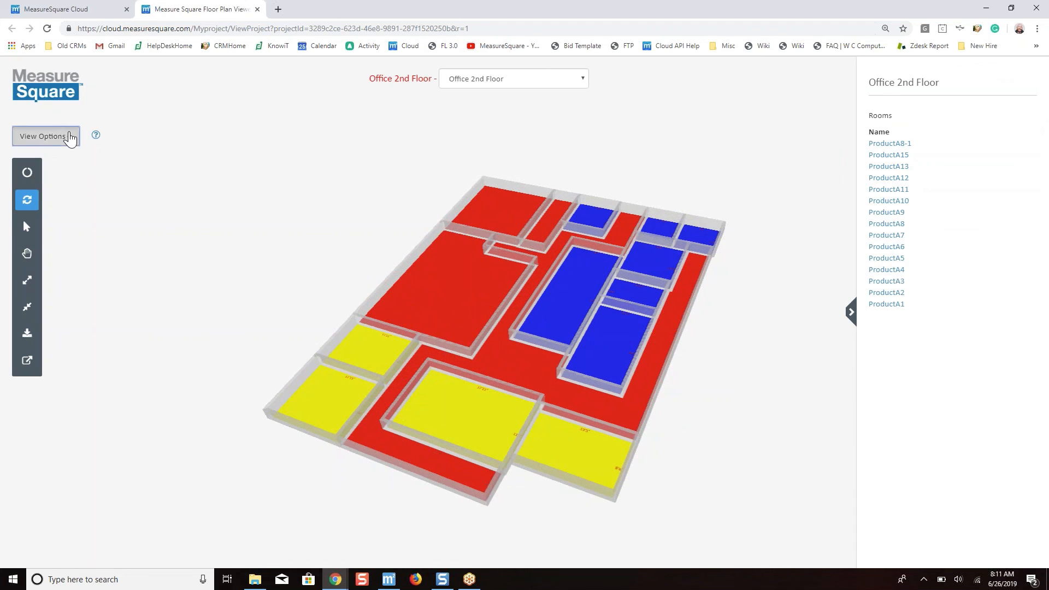
# Preview the floor plan in 2D and return it to 3D.
pyautogui.click(70, 137)
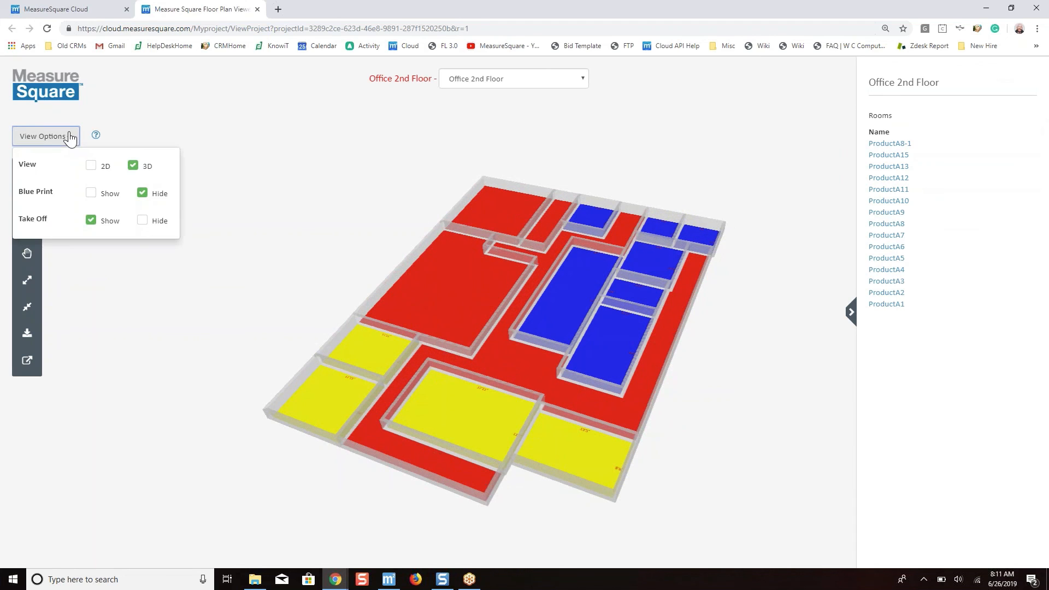
pyautogui.click(90, 166)
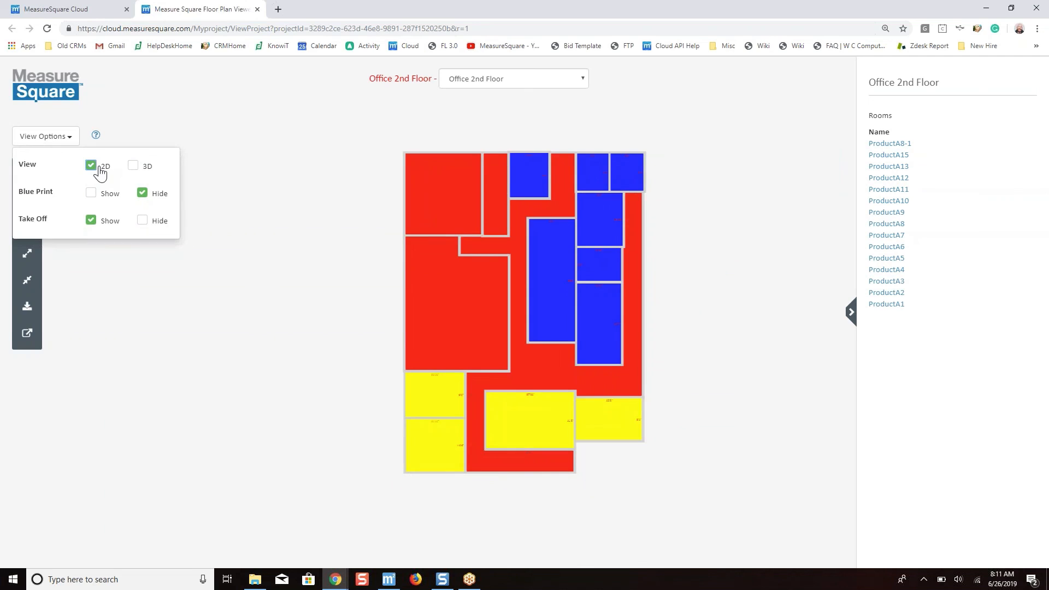
pyautogui.click(100, 171)
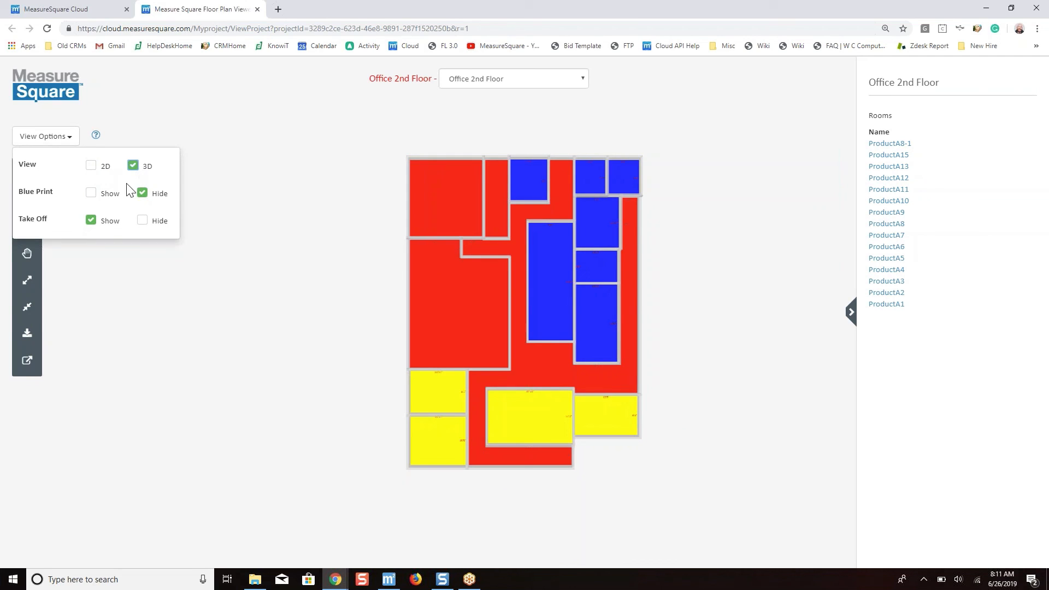
# Show the blueprint with the takeoff, temporarily hiding the takeoff to view the blueprint alone.
pyautogui.click(91, 193)
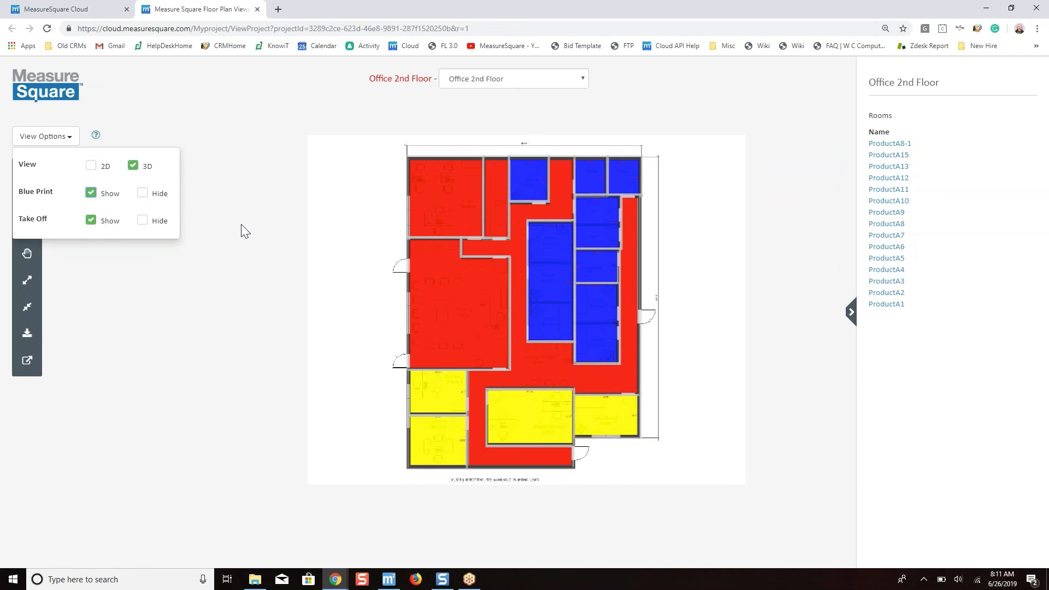
pyautogui.click(143, 222)
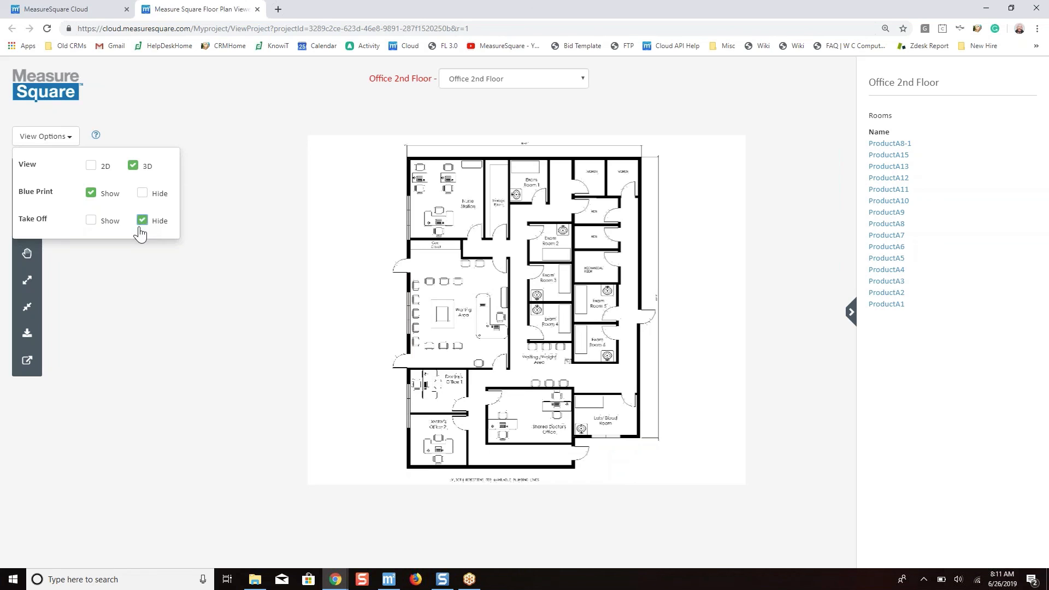
pyautogui.click(91, 221)
pyautogui.click(90, 271)
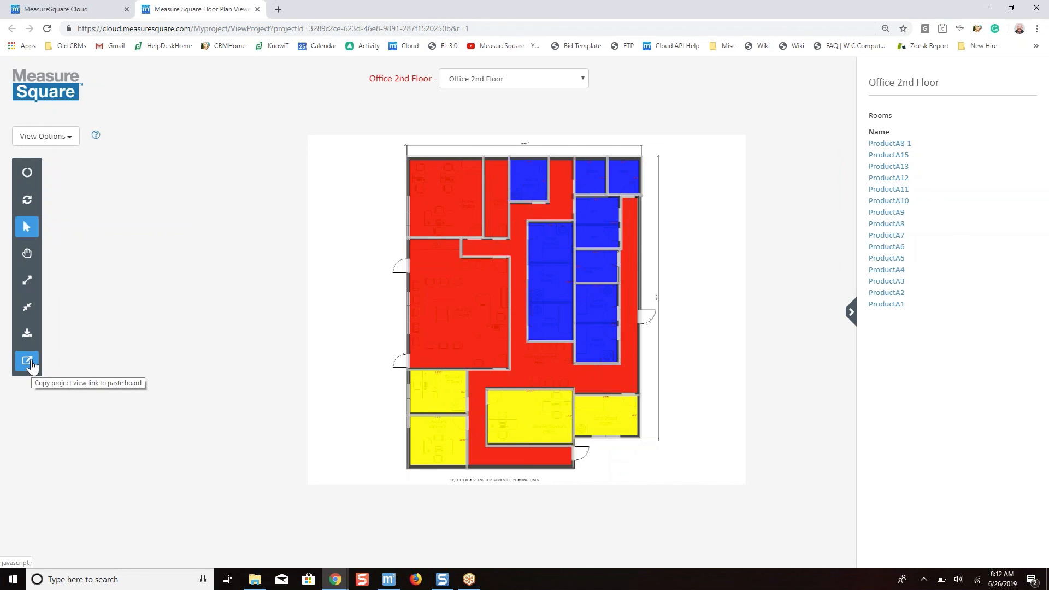
# Check the list of floors available in the project viewer and keep Office 2nd Floor selected.
pyautogui.click(489, 80)
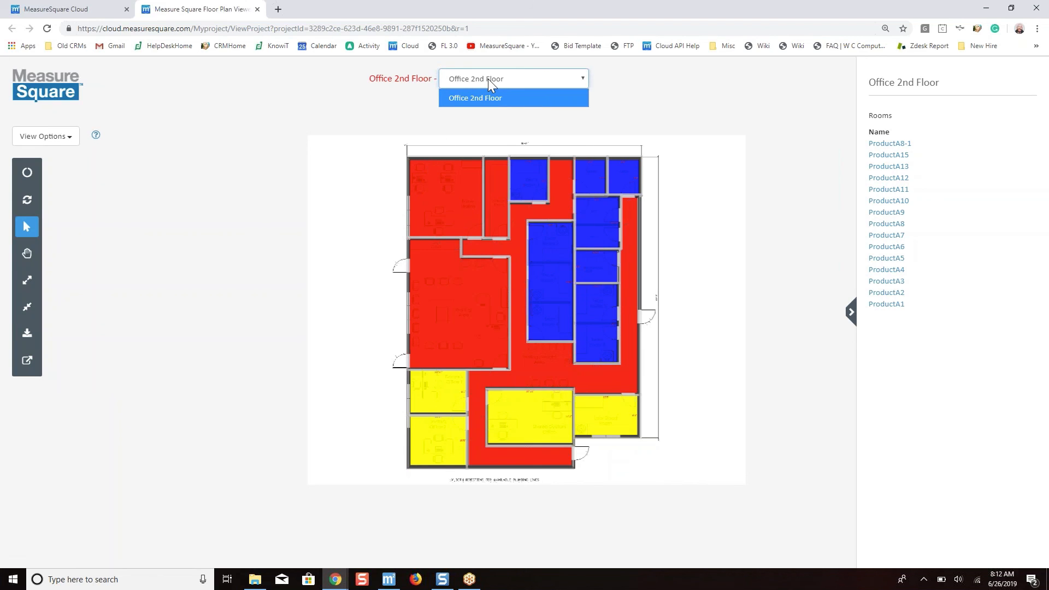
pyautogui.click(334, 107)
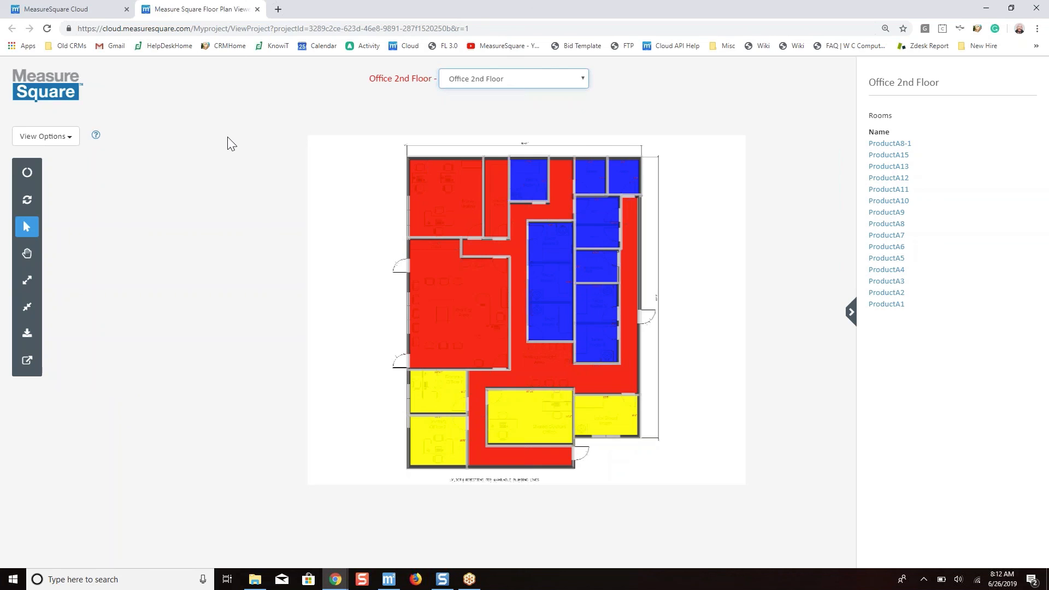